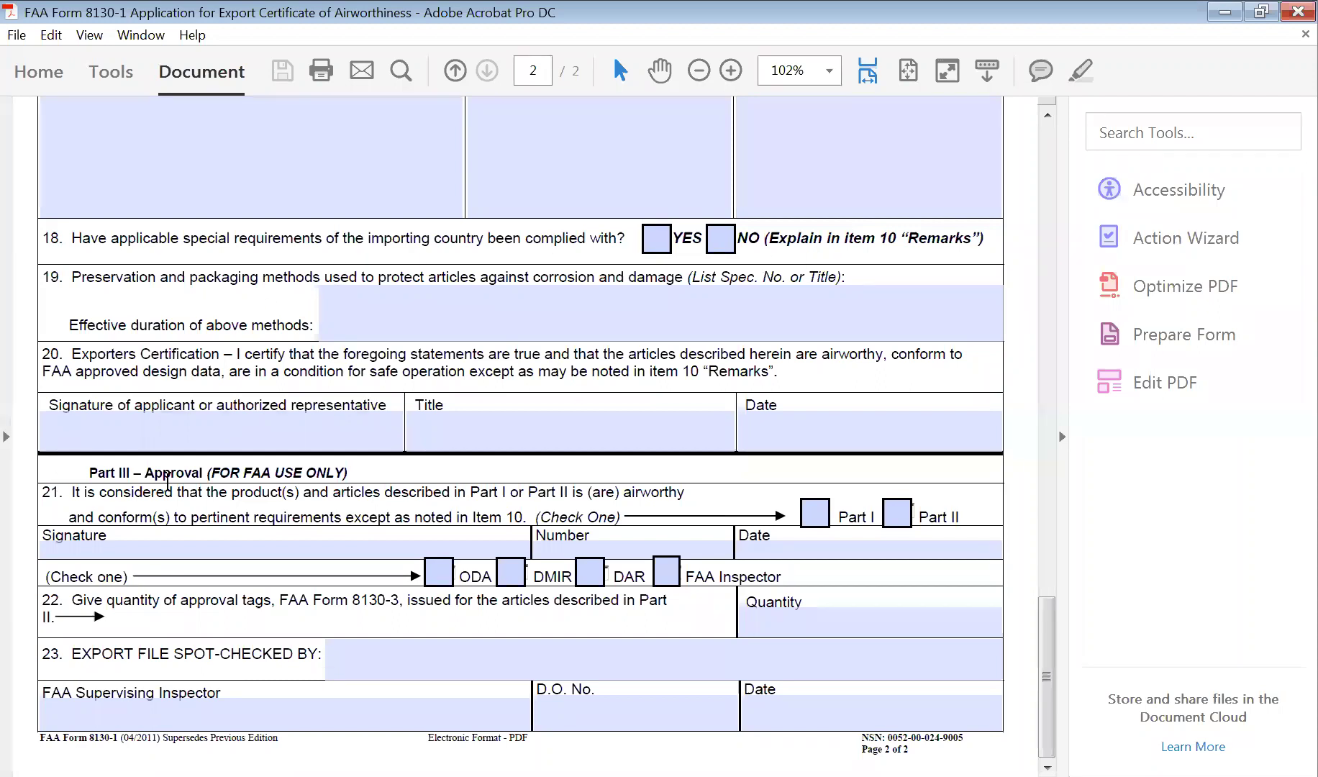
# Step: Try the Signature field, then tick and untick the ODA, DMIR, DAR and FAA Inspector boxes
pyautogui.click(189, 548)
pyautogui.click(143, 558)
pyautogui.click(439, 575)
pyautogui.click(512, 574)
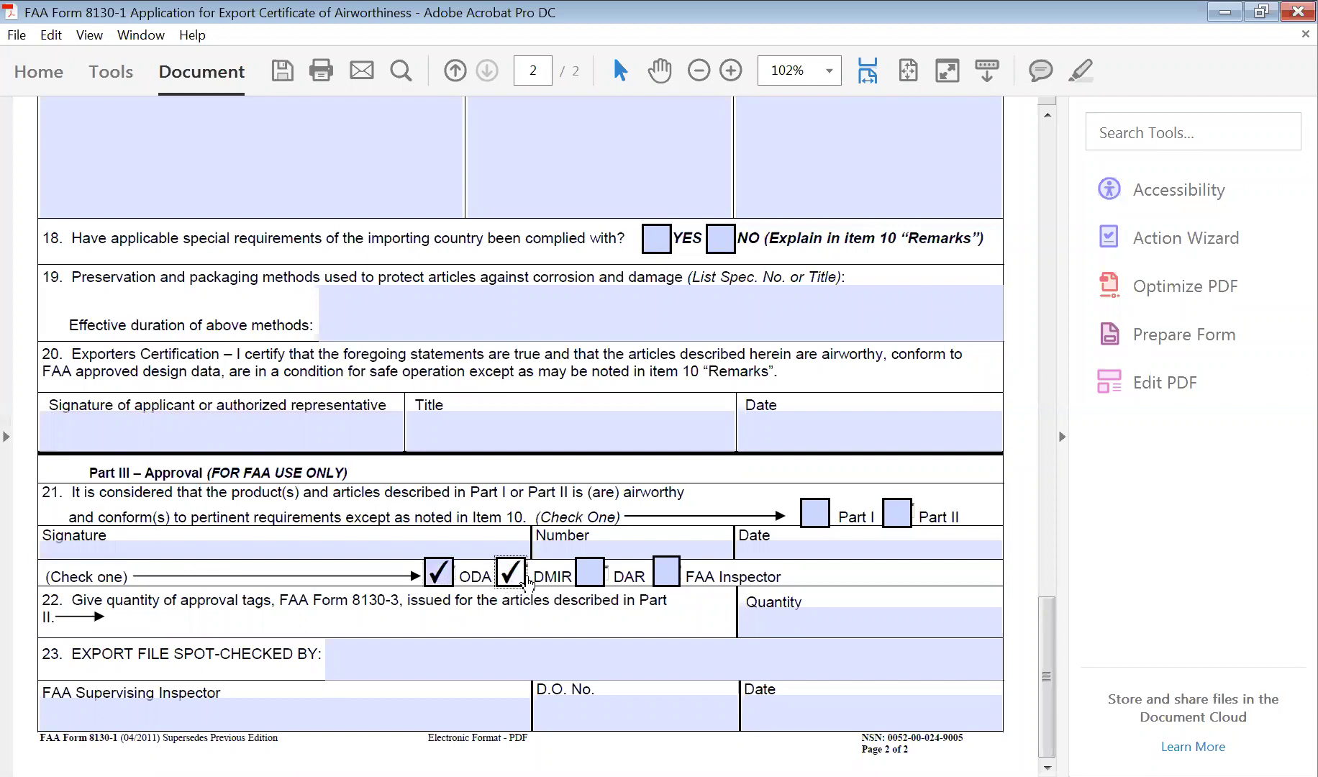
pyautogui.click(592, 580)
pyautogui.click(662, 576)
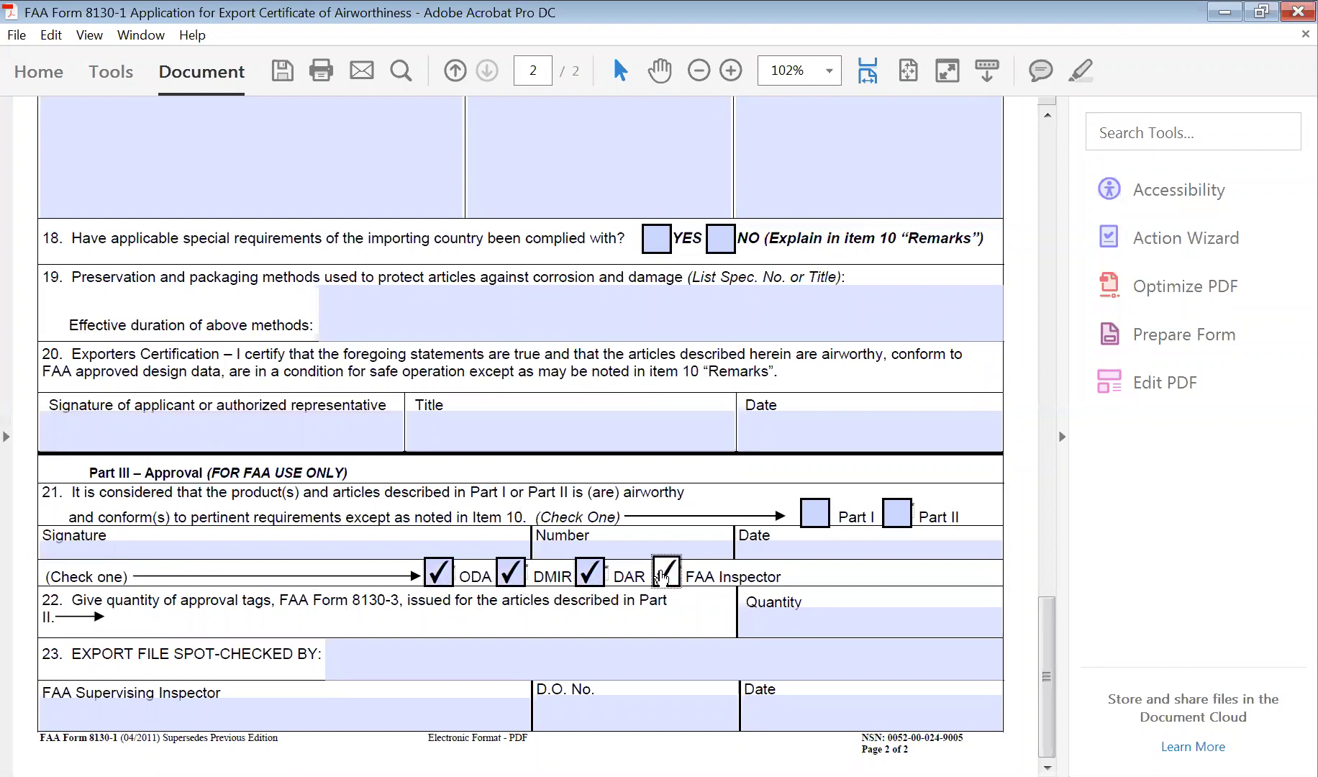
pyautogui.click(662, 576)
pyautogui.click(592, 576)
pyautogui.click(511, 573)
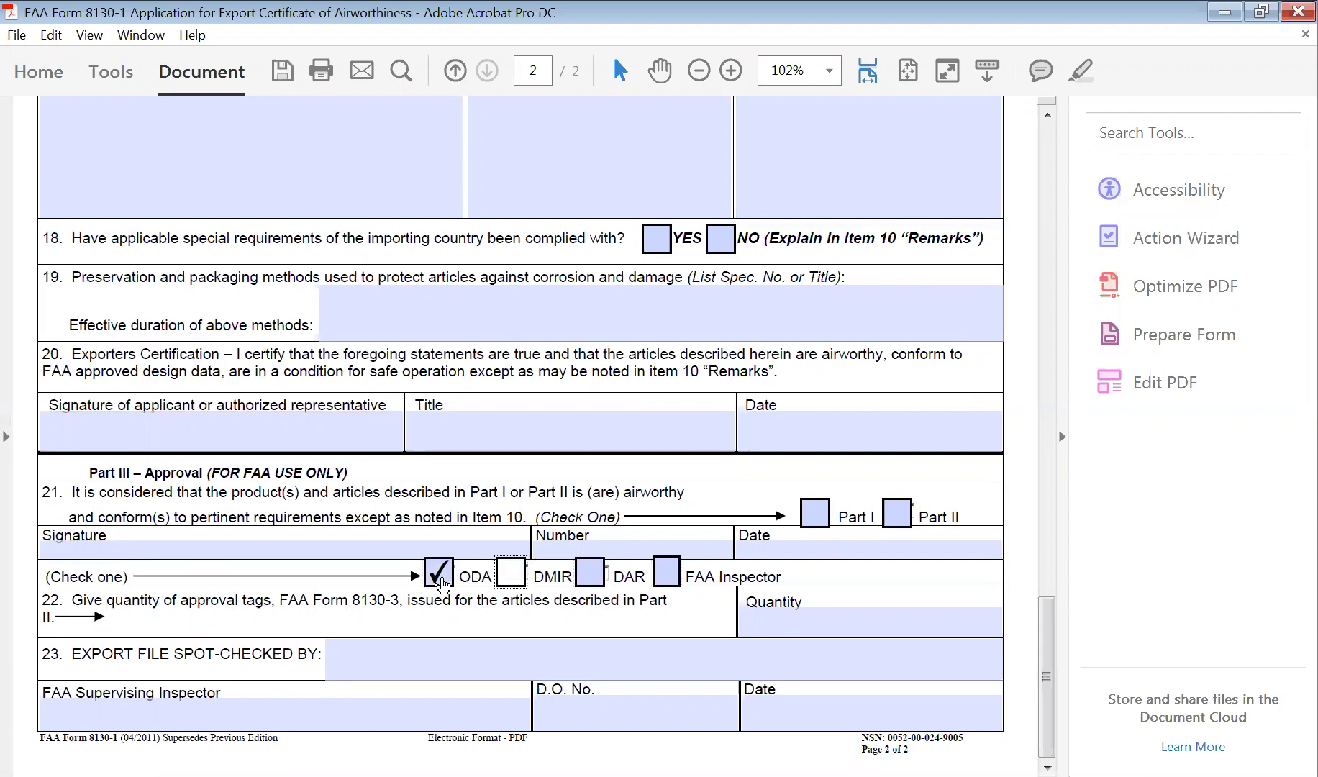
pyautogui.click(441, 579)
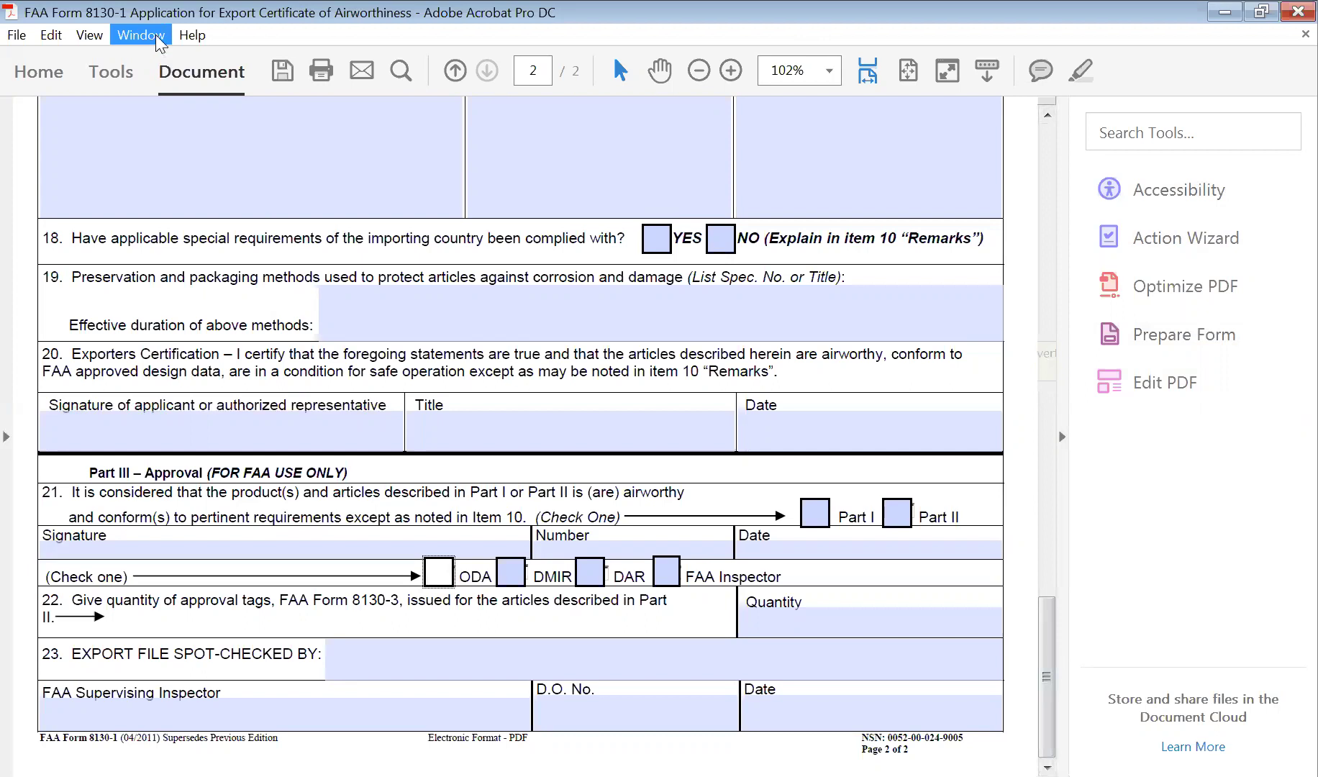
# Step: Enter Prepare Form mode from Tools and select the ODA checkbox field
pyautogui.click(111, 71)
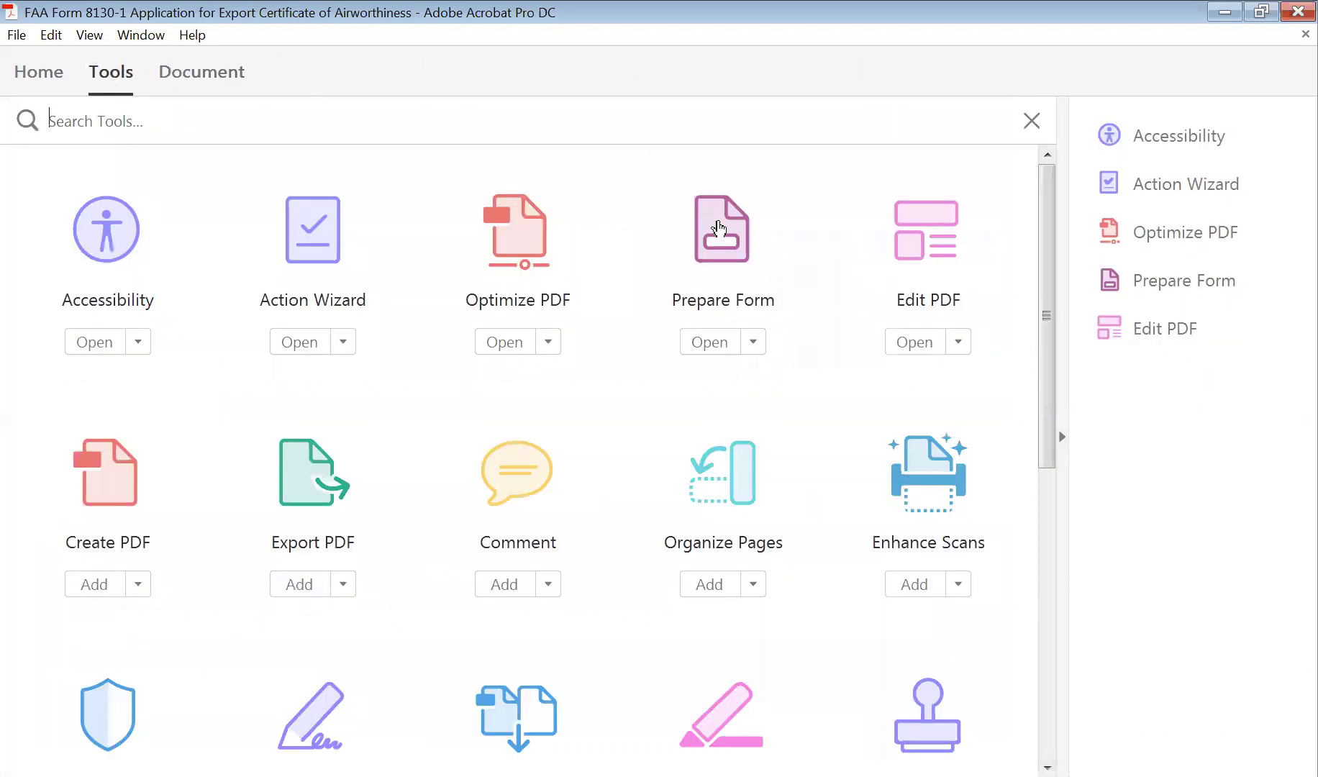
pyautogui.click(722, 228)
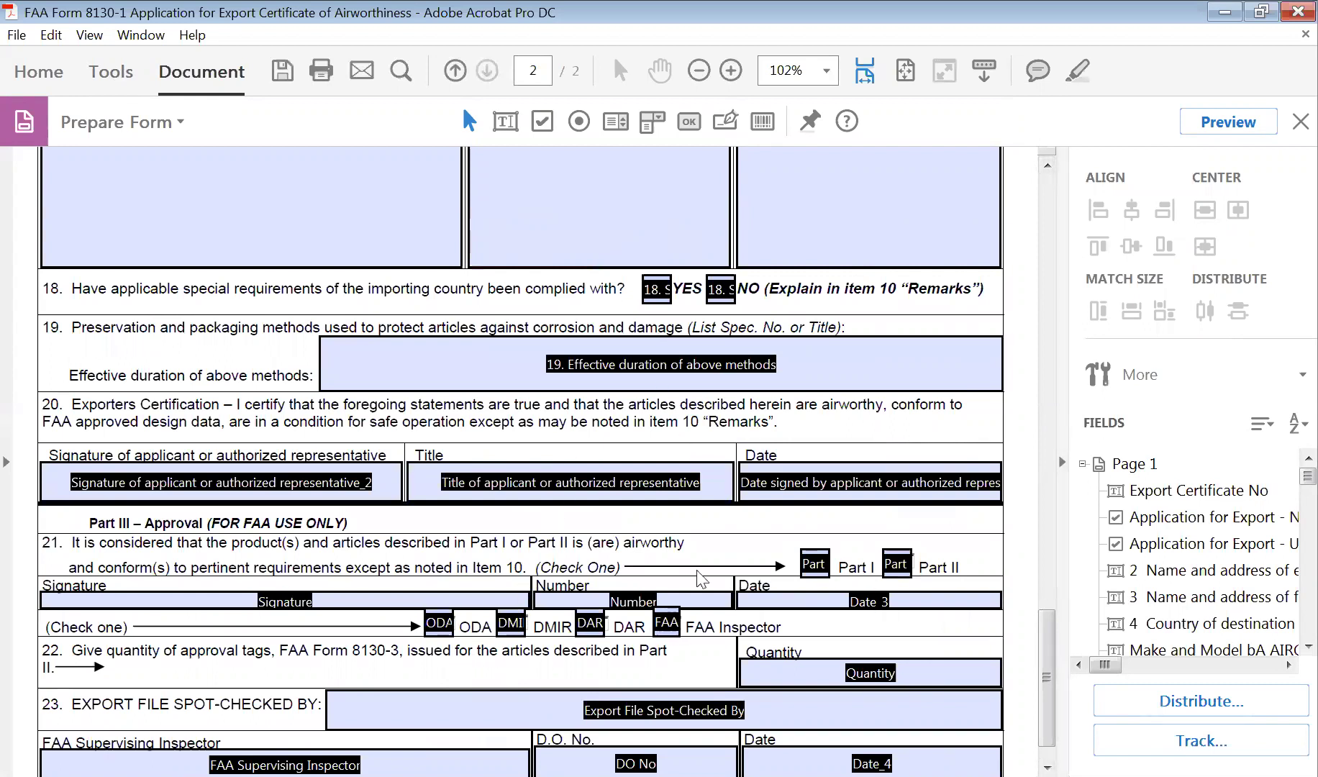
pyautogui.click(440, 629)
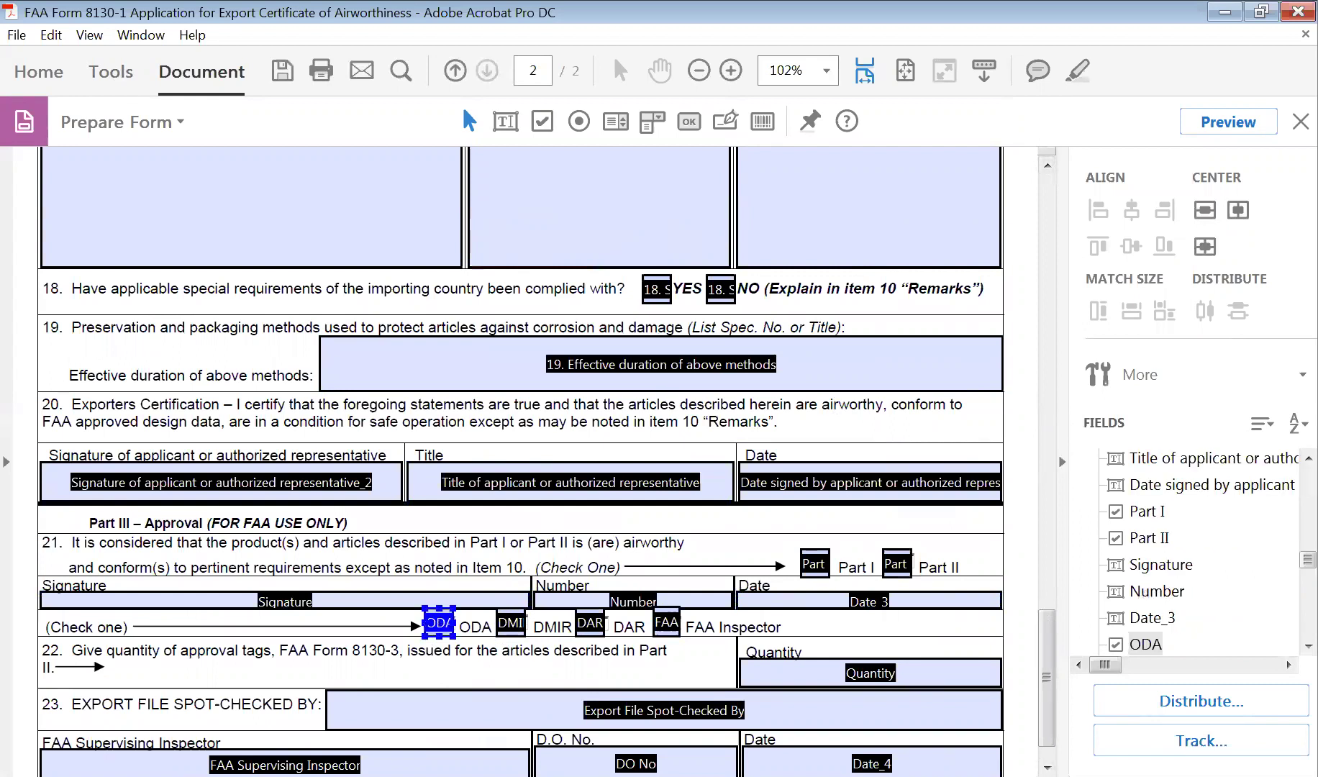
pyautogui.click(1308, 645)
pyautogui.click(1308, 645)
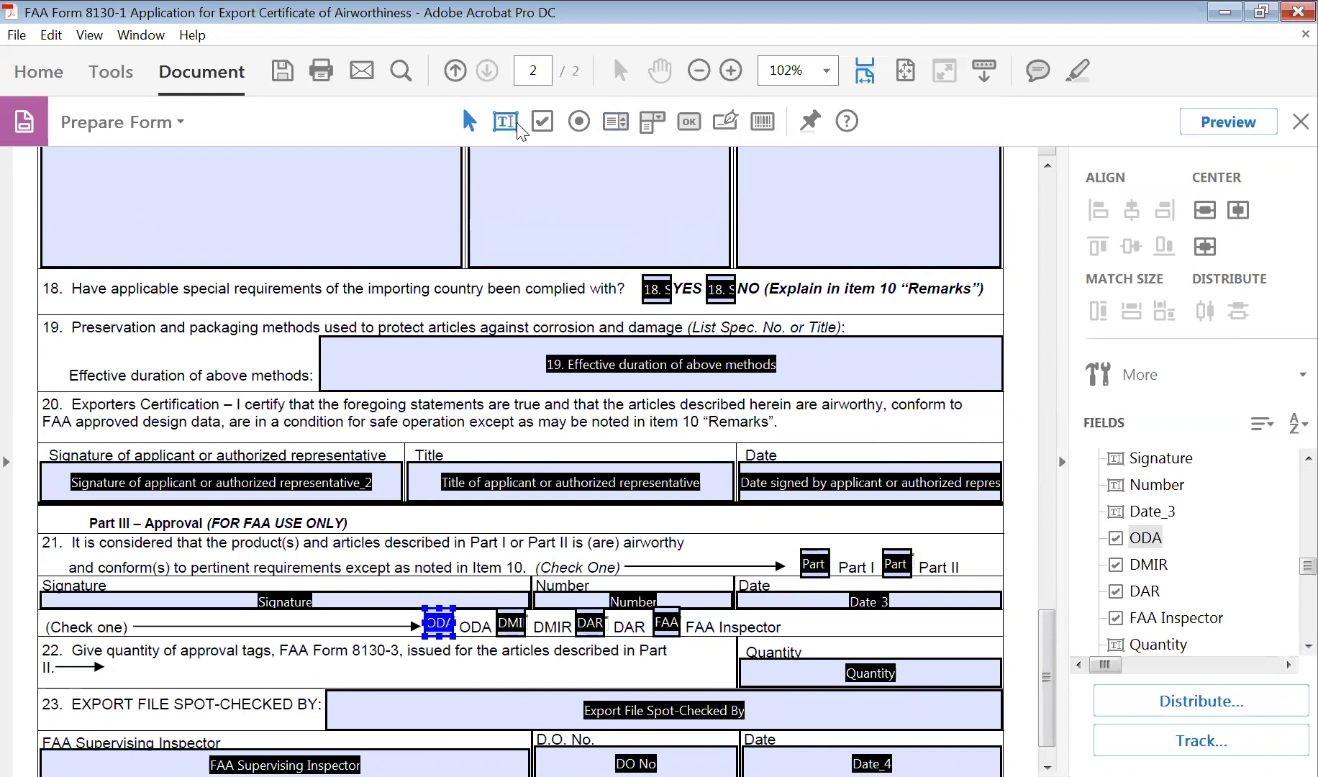
pyautogui.click(545, 128)
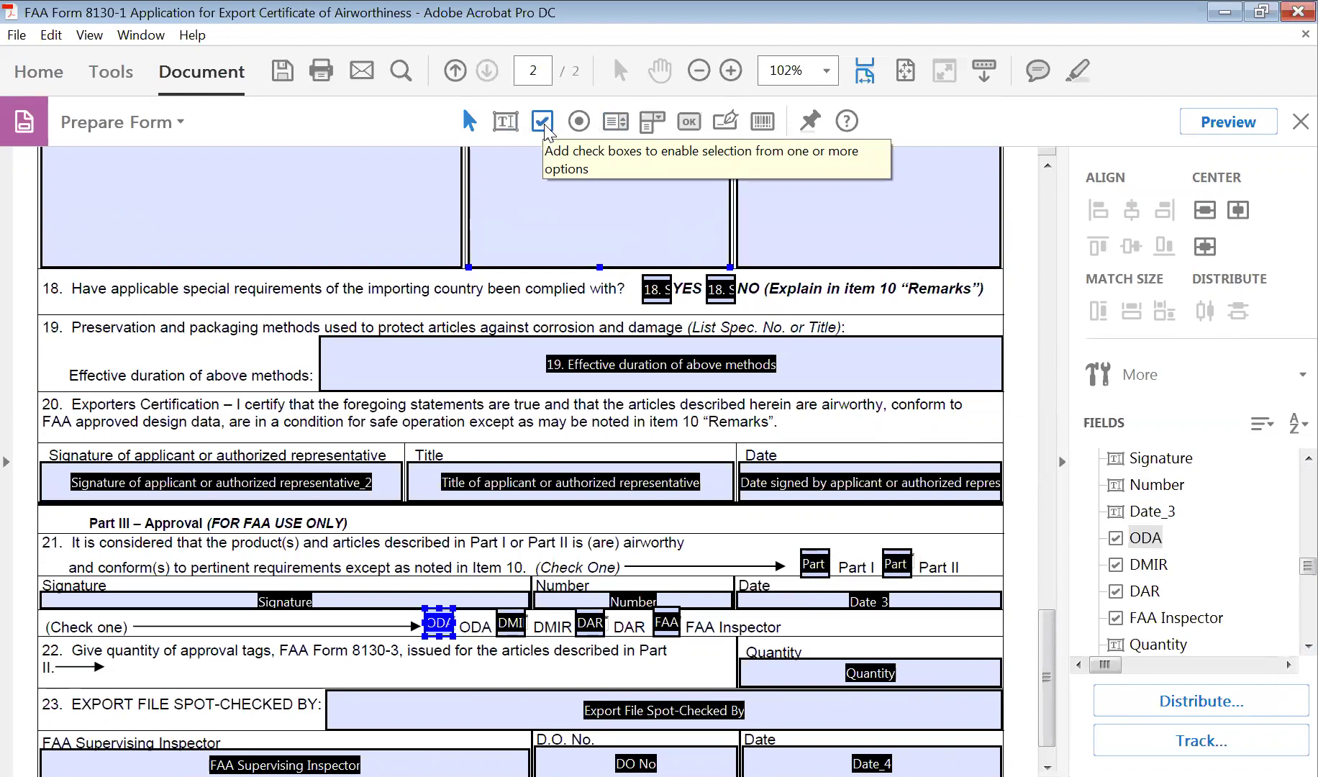
# Step: Place radio buttons Choice1–Choice4 in Group2 over the ODA, DMIR, DAR and FAA Inspector boxes
pyautogui.click(579, 124)
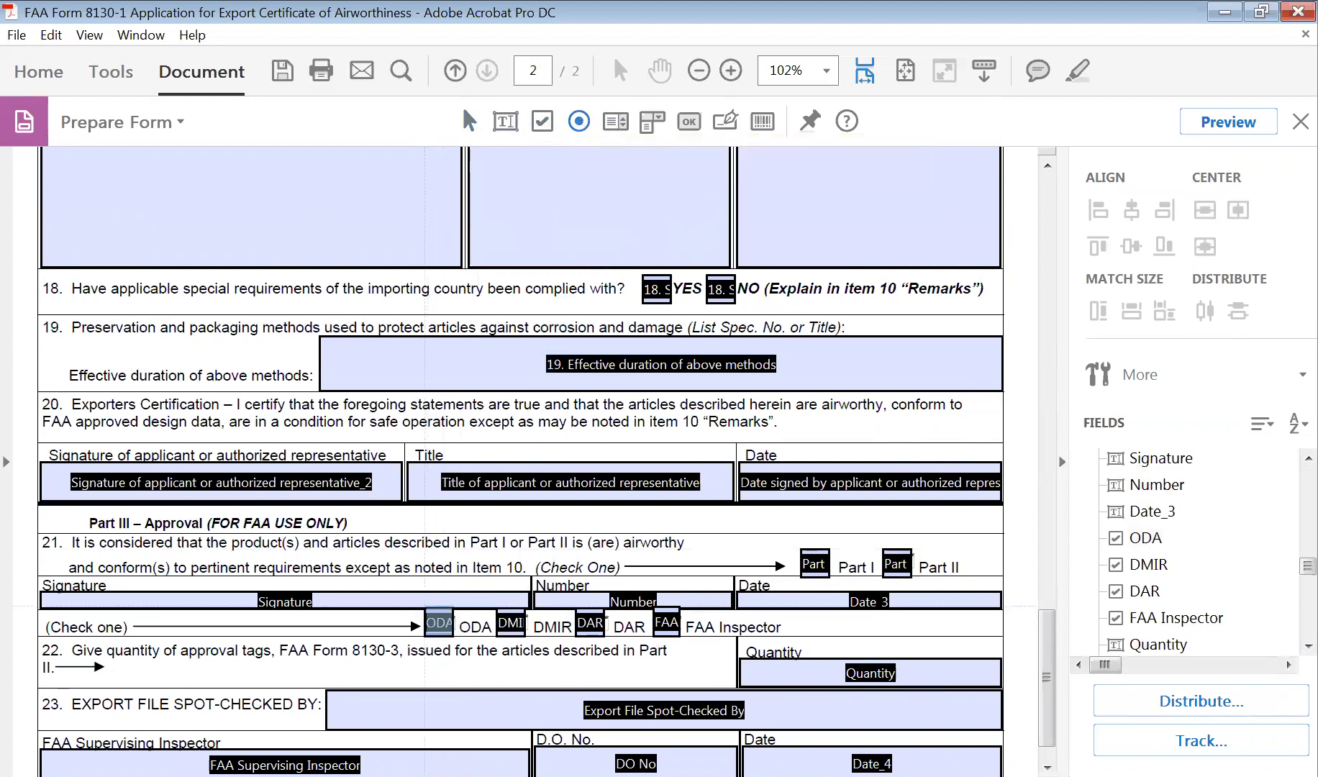
pyautogui.click(440, 621)
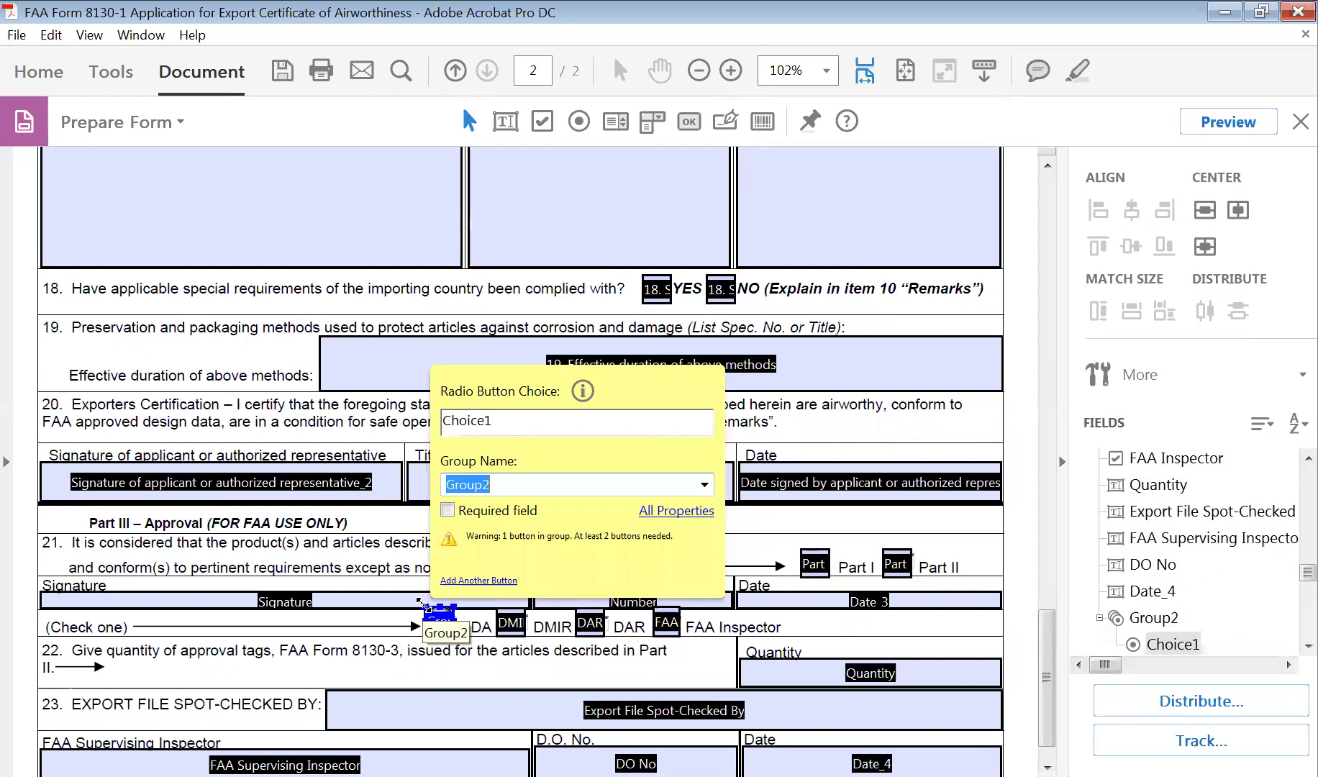
pyautogui.click(479, 580)
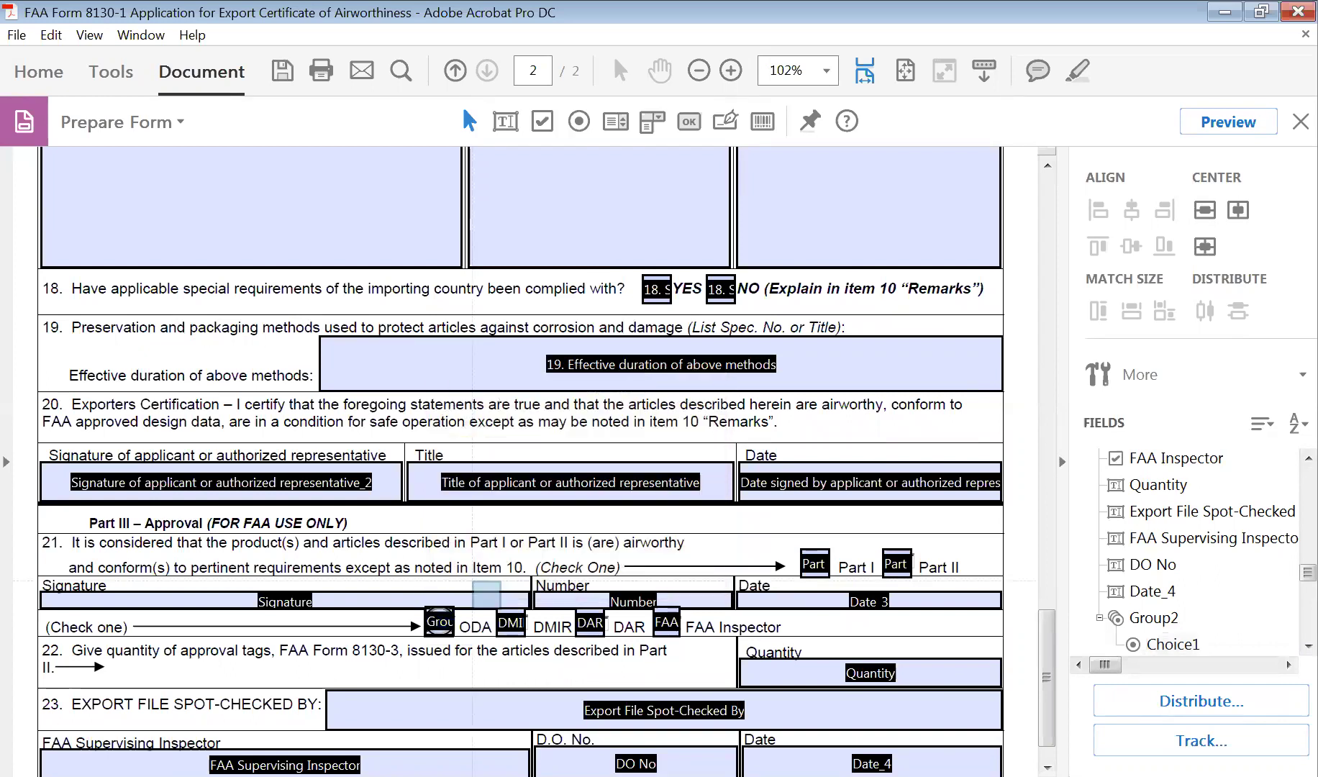
pyautogui.click(511, 623)
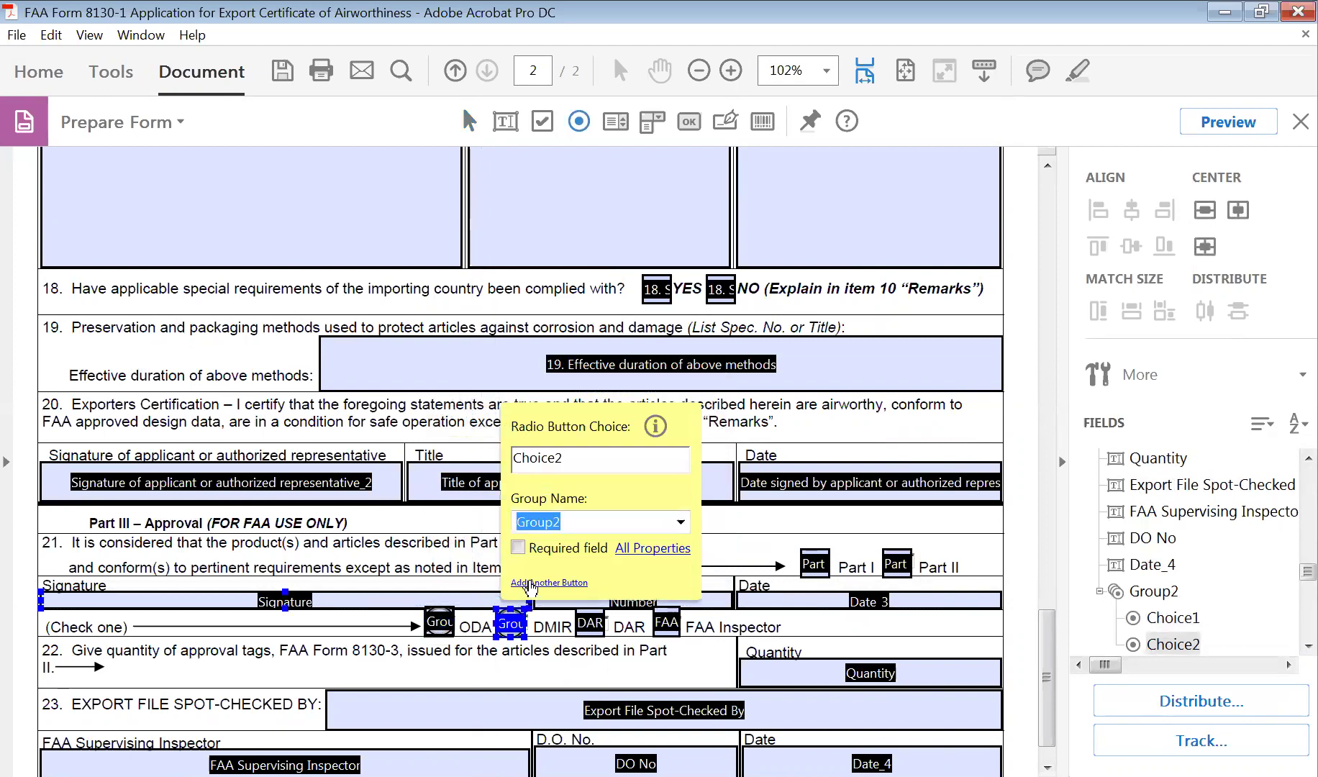
pyautogui.click(561, 601)
pyautogui.click(590, 623)
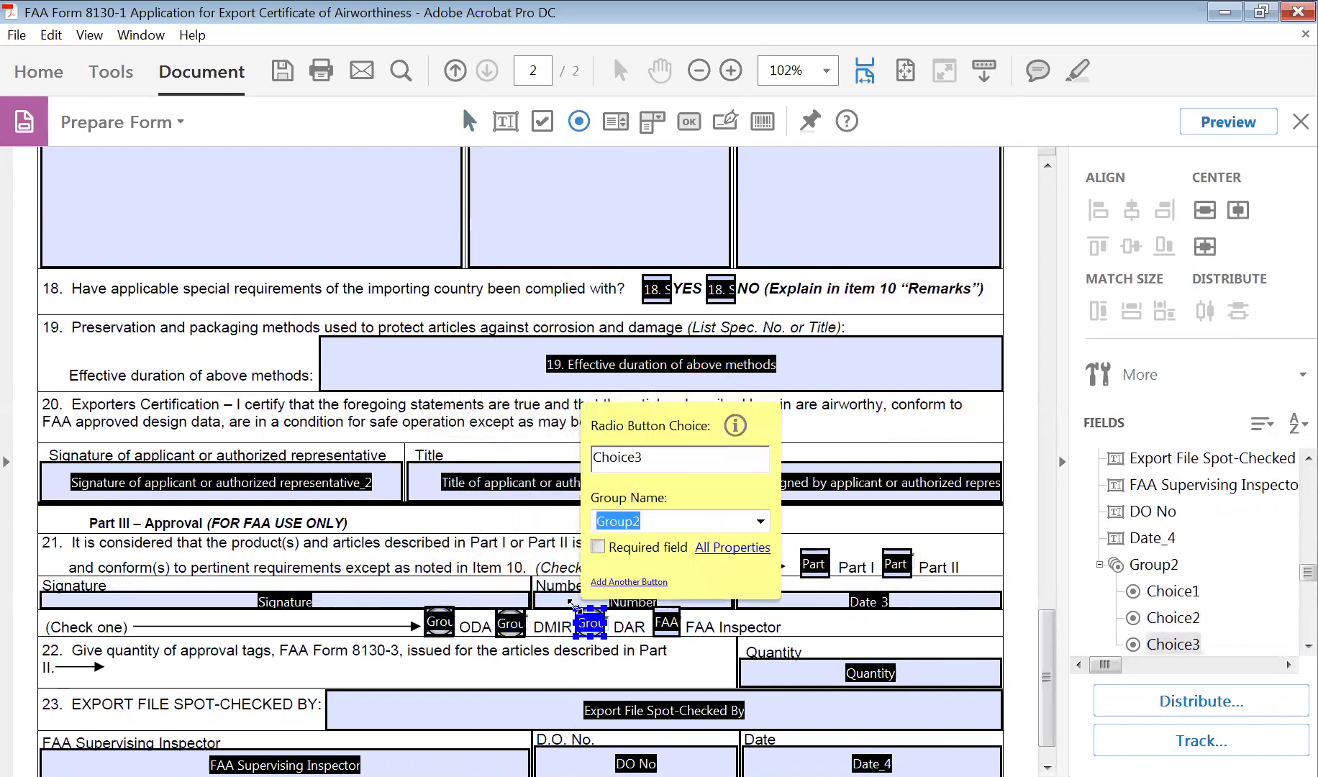
pyautogui.click(616, 581)
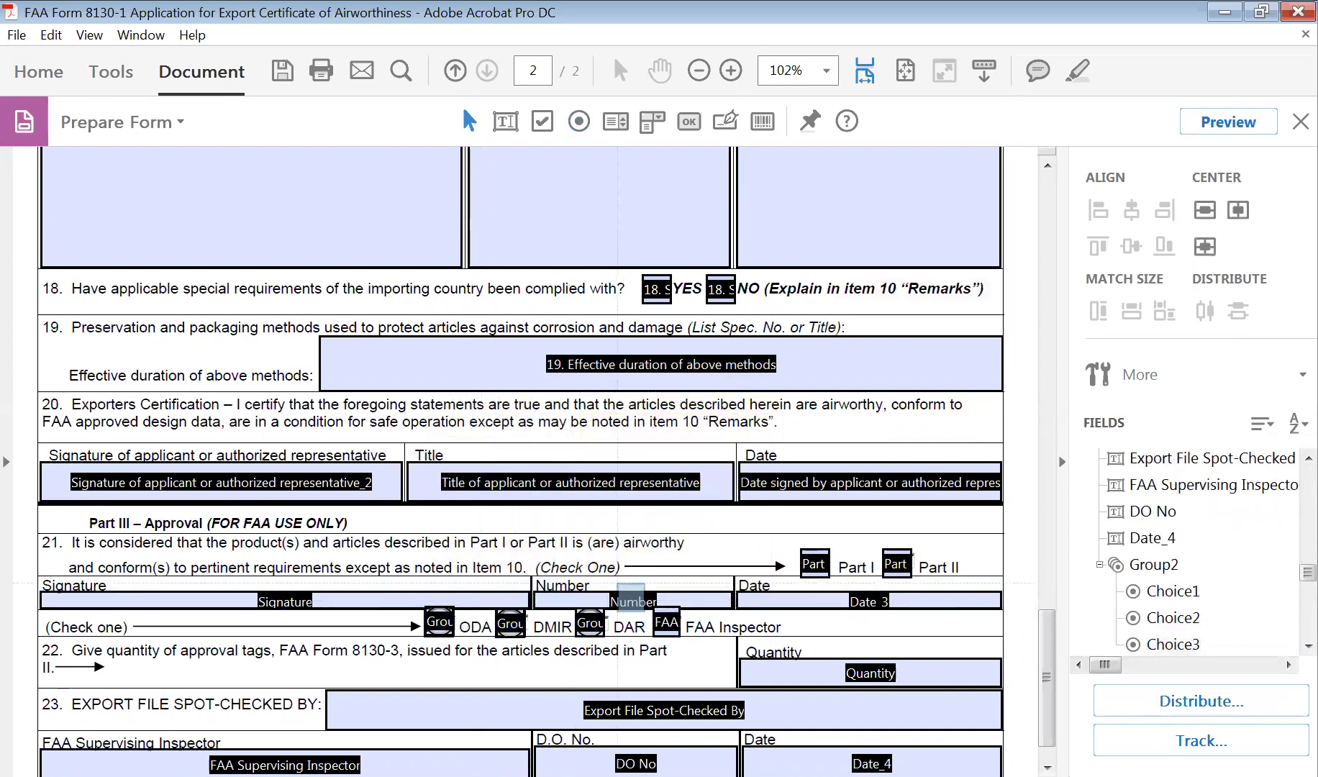
pyautogui.click(664, 622)
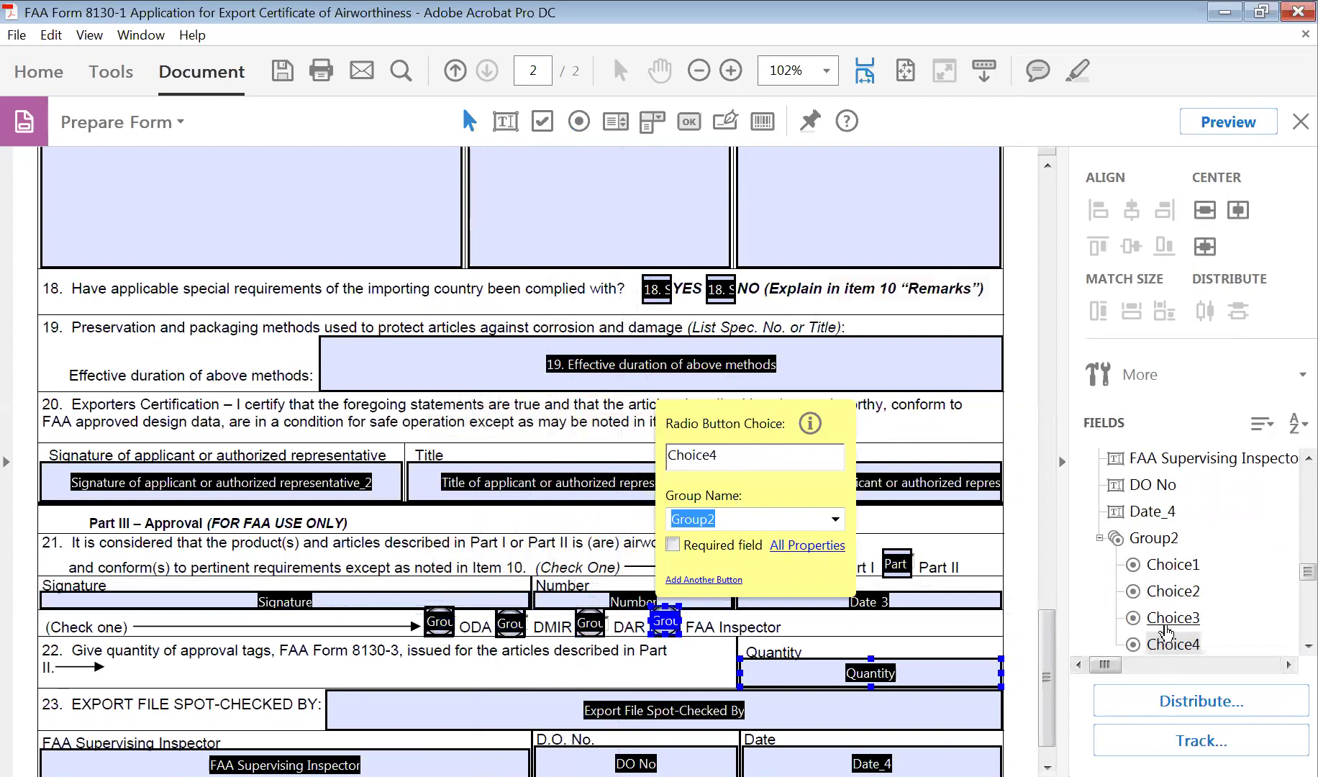
pyautogui.click(1167, 633)
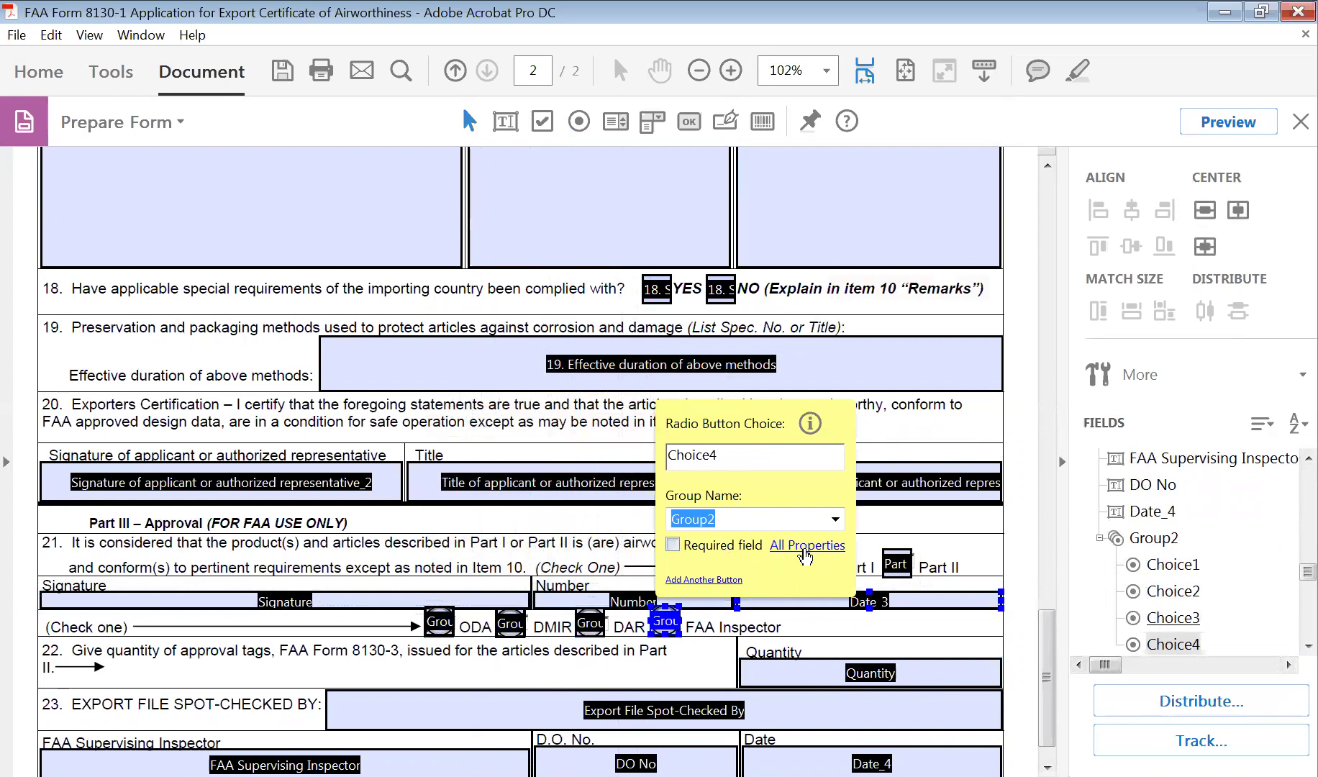
# Step: Rename the FAA Inspector button's group to 'Job Description' and give it tooltip 'FAA Inspector'
pyautogui.click(835, 519)
pyautogui.click(835, 518)
pyautogui.click(819, 547)
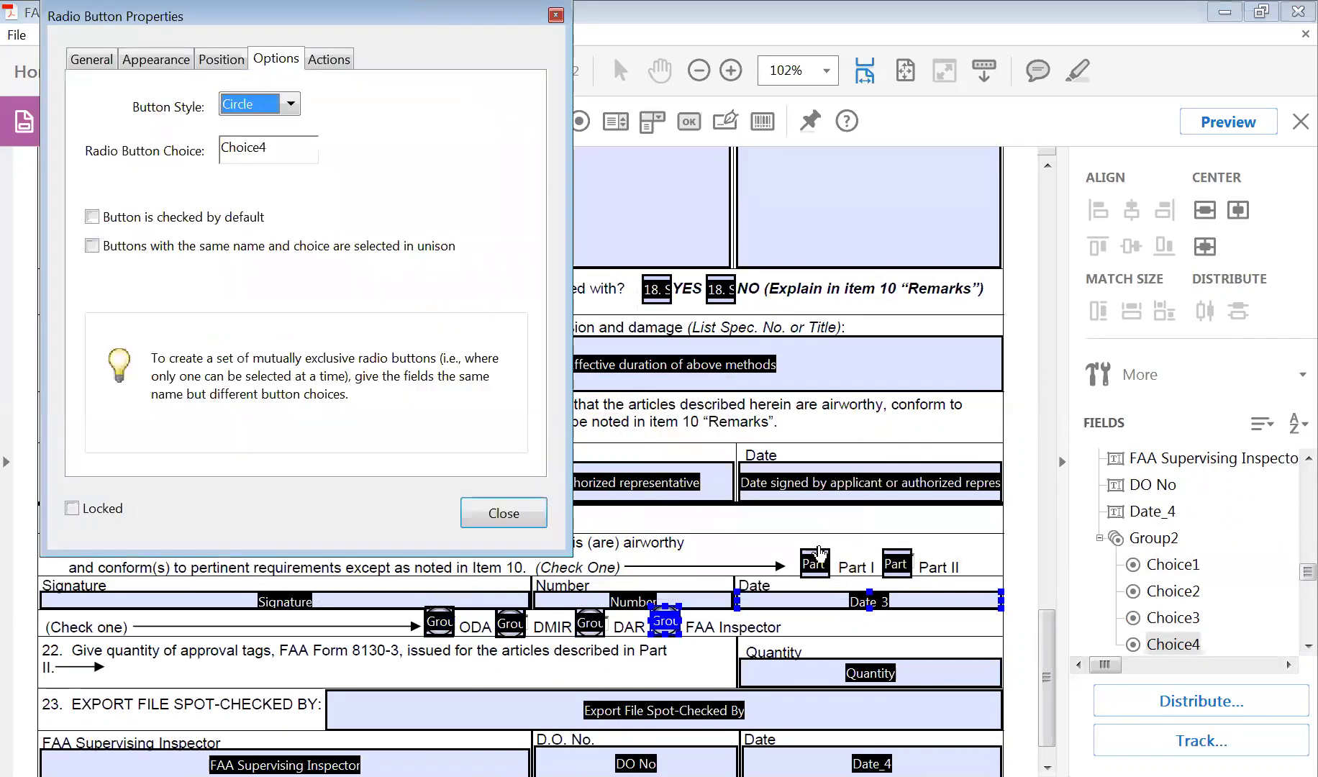
pyautogui.click(96, 62)
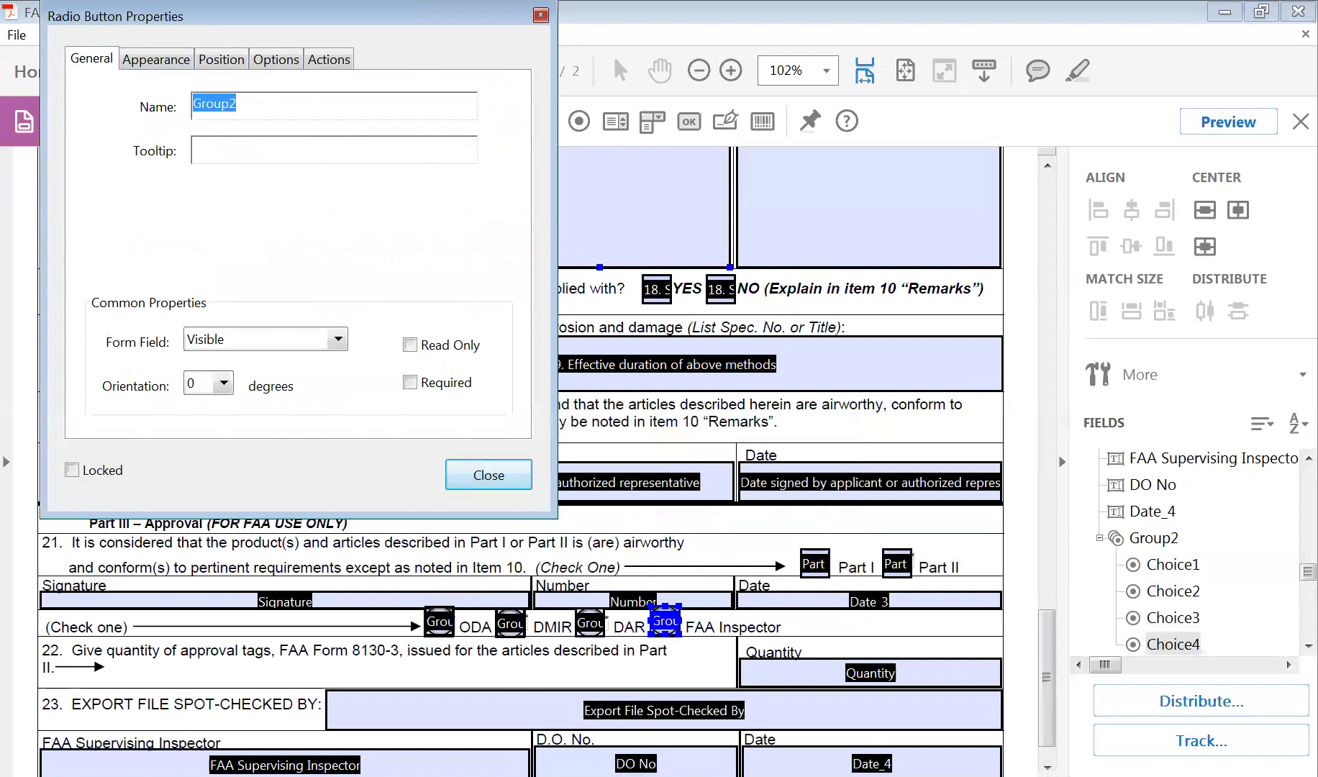
pyautogui.write('Job Discription')
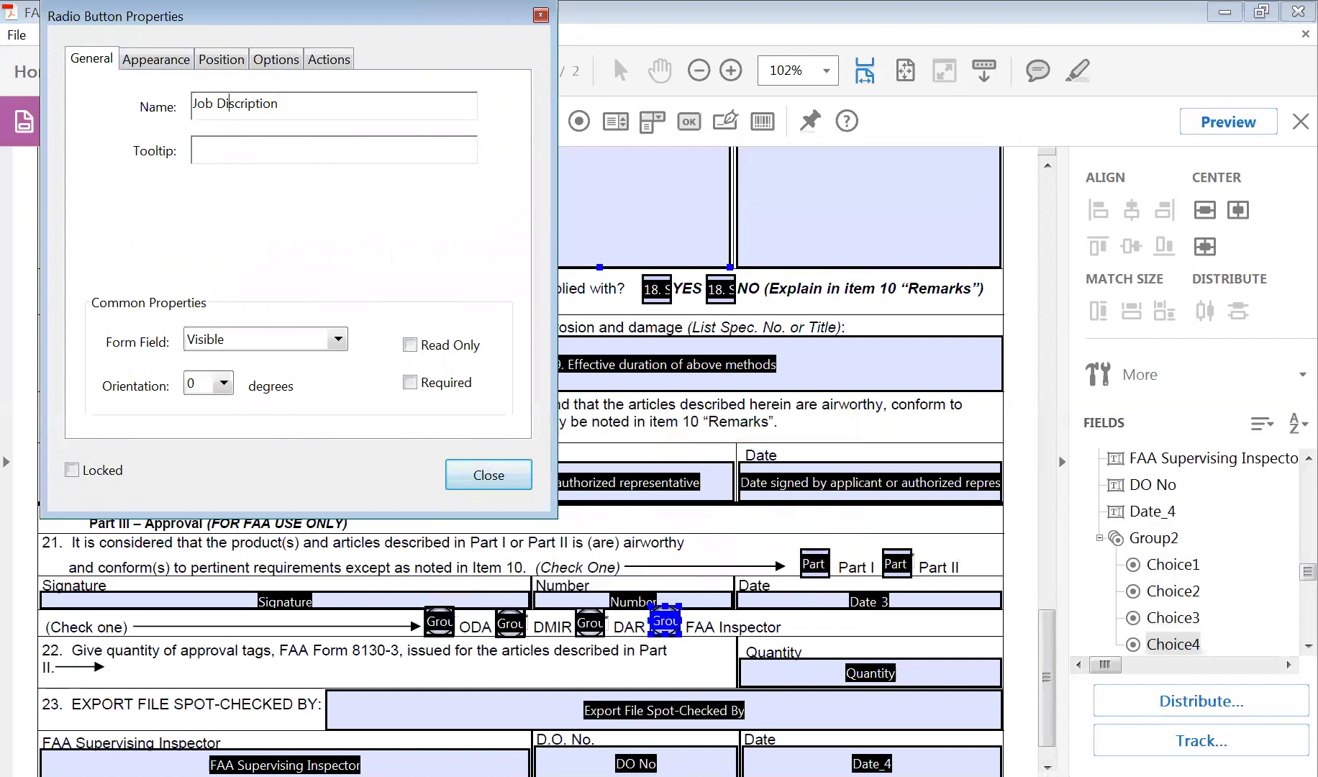
pyautogui.press('BackSpace')
pyautogui.write('e')
pyautogui.hotkey('ctrl', 'a')
pyautogui.hotkey('ctrl', 'c')
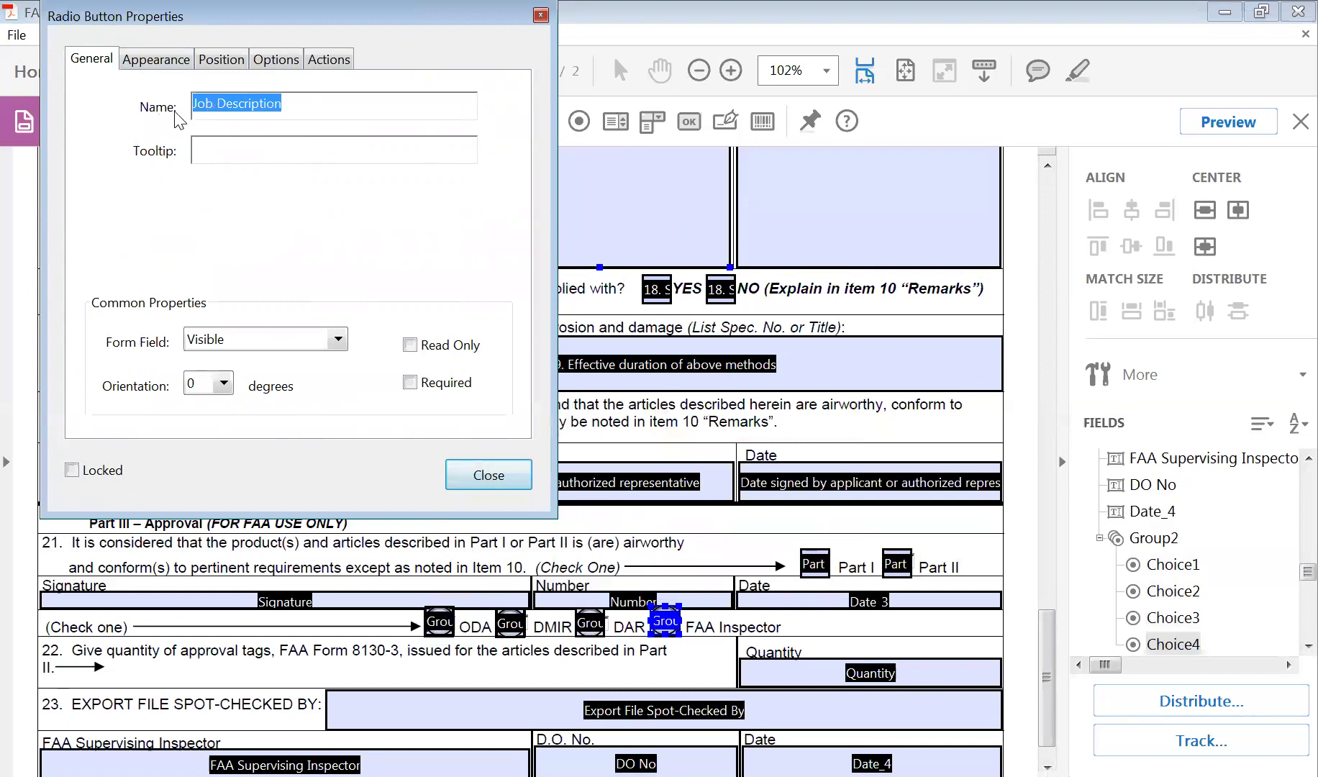
pyautogui.click(242, 154)
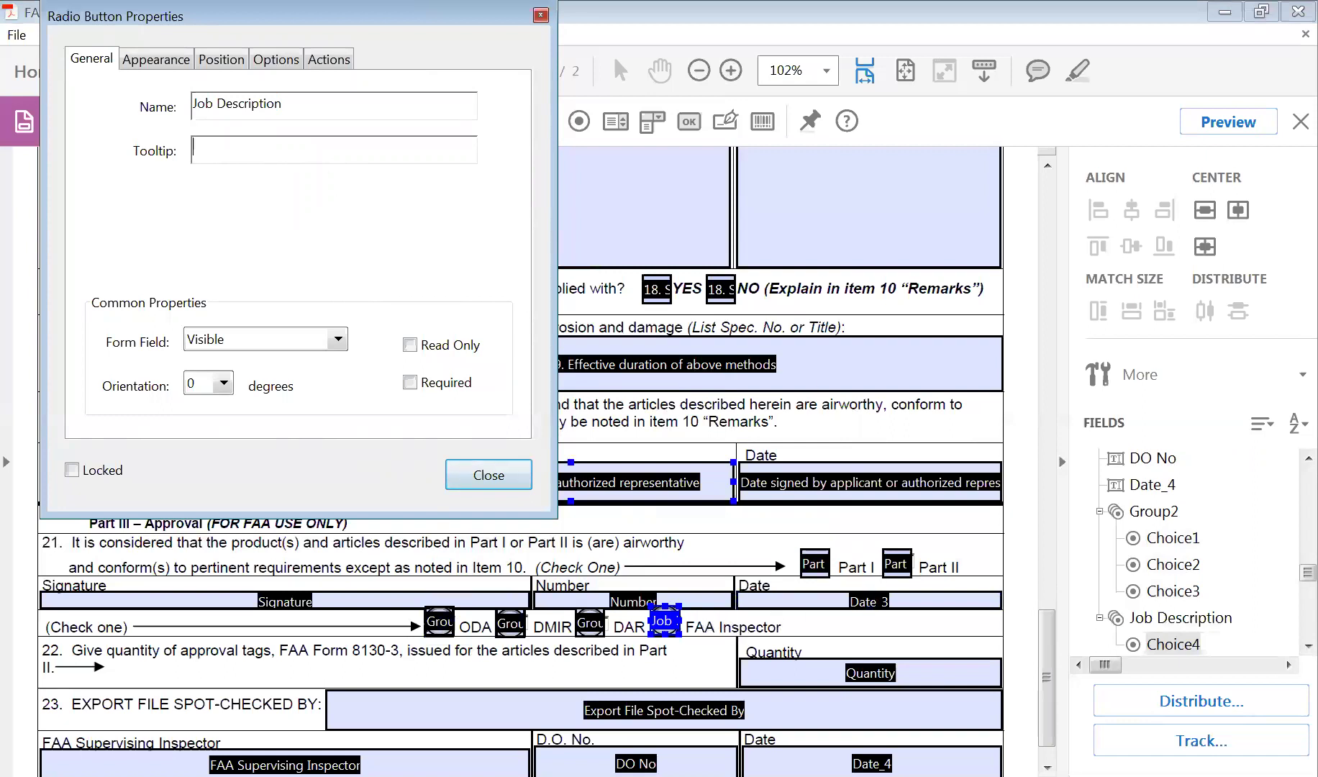
pyautogui.write('FAA Inspector')
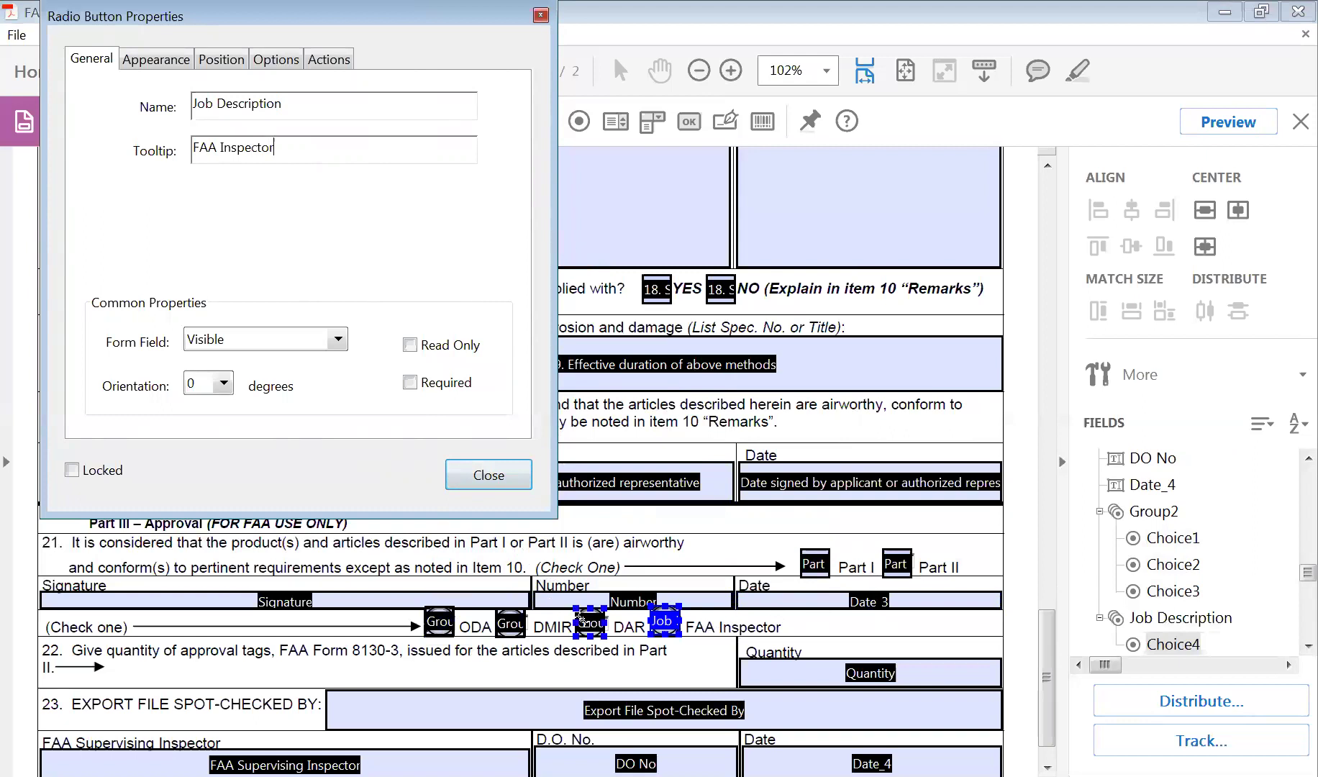
# Step: Put the DAR and DMIR buttons in Job Description with tooltips 'DAR' and 'DMIR'
pyautogui.click(590, 620)
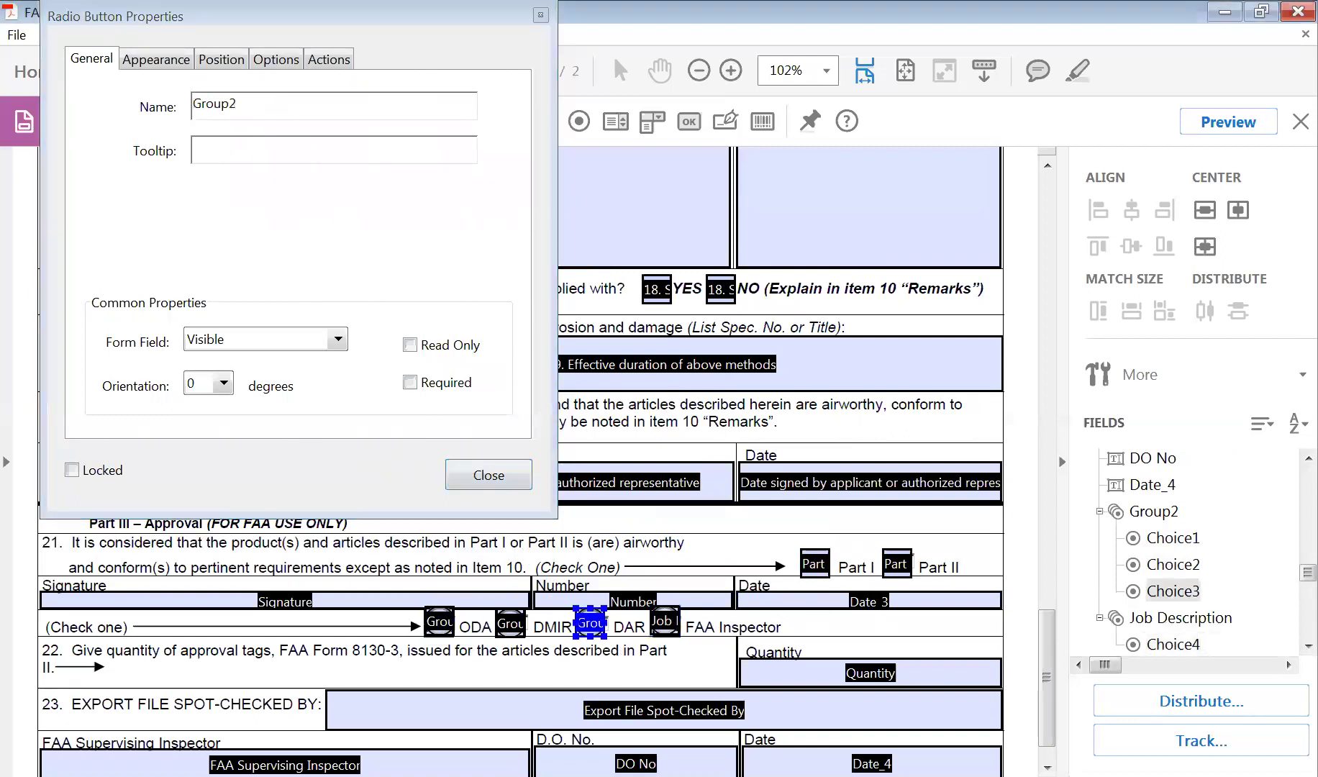
pyautogui.click(175, 106)
pyautogui.hotkey('ctrl', 'v')
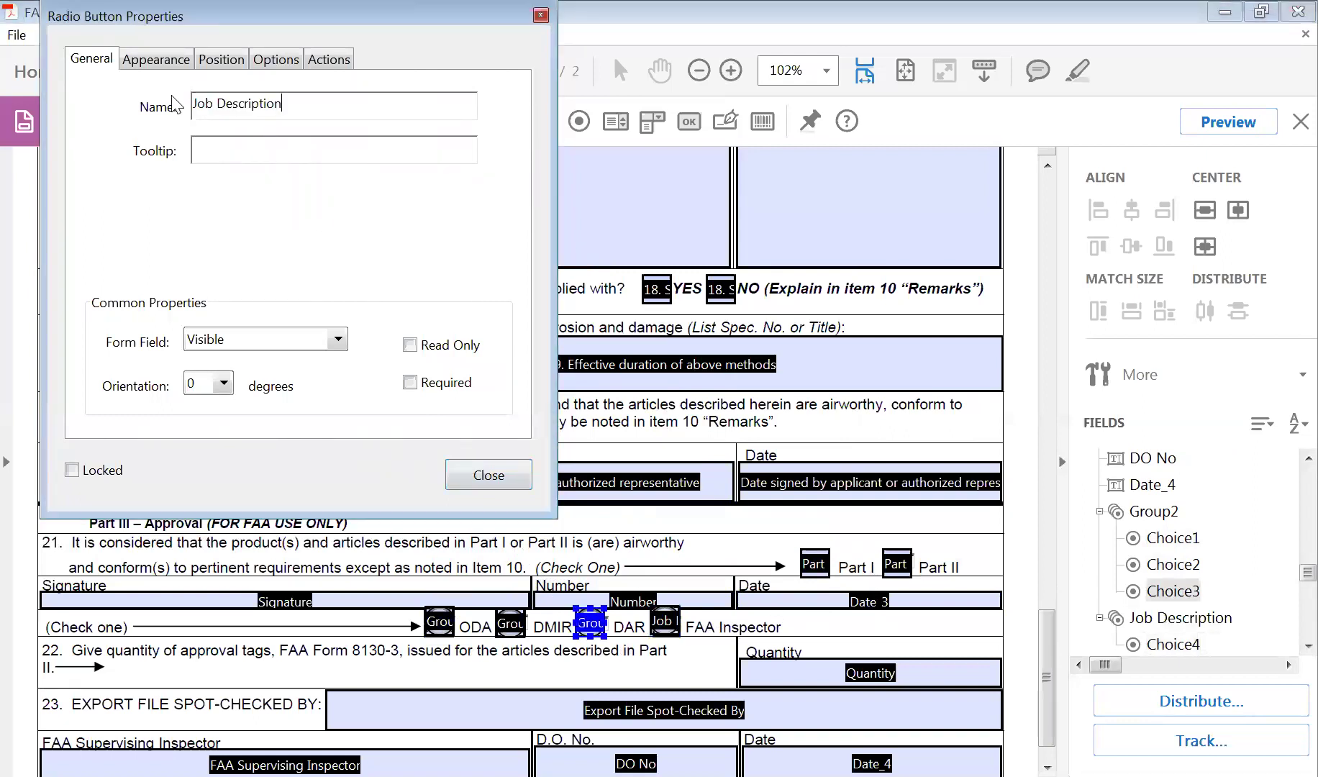
pyautogui.press('Tab')
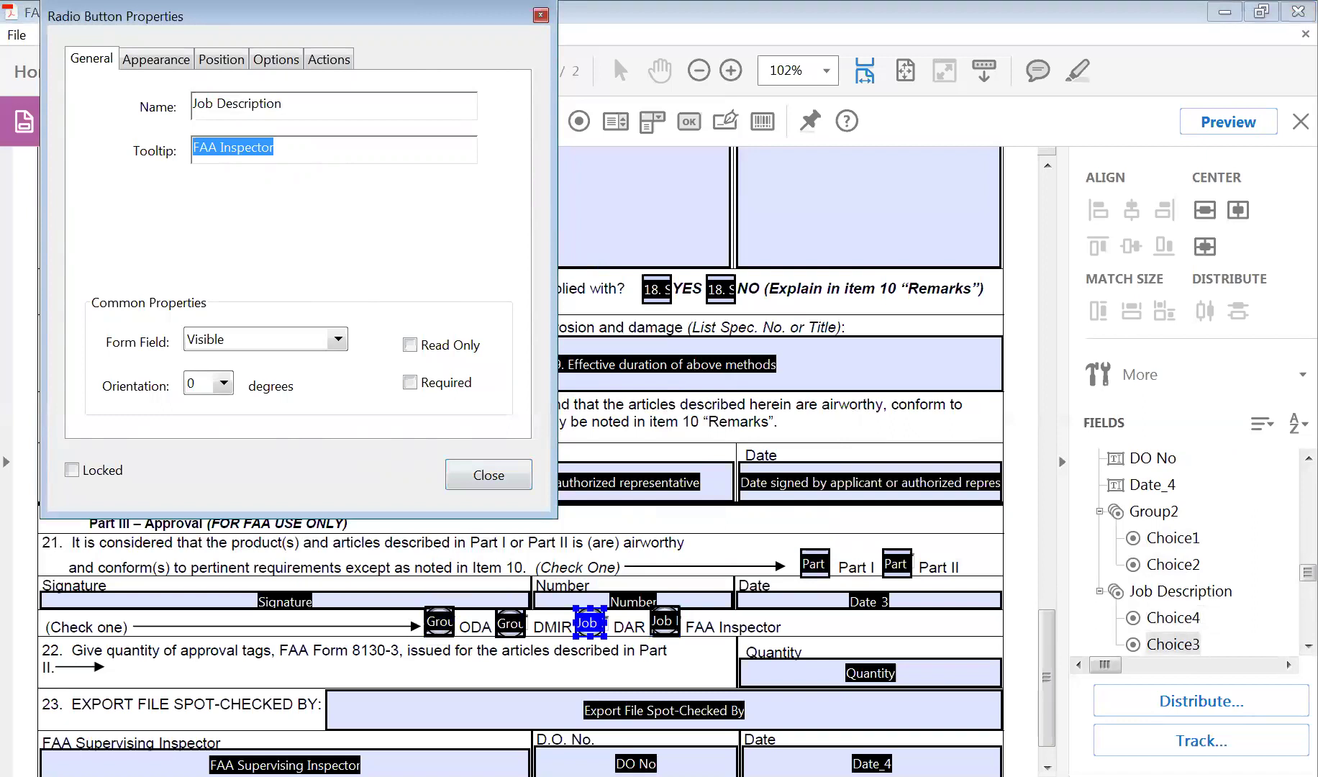
pyautogui.write('DAR')
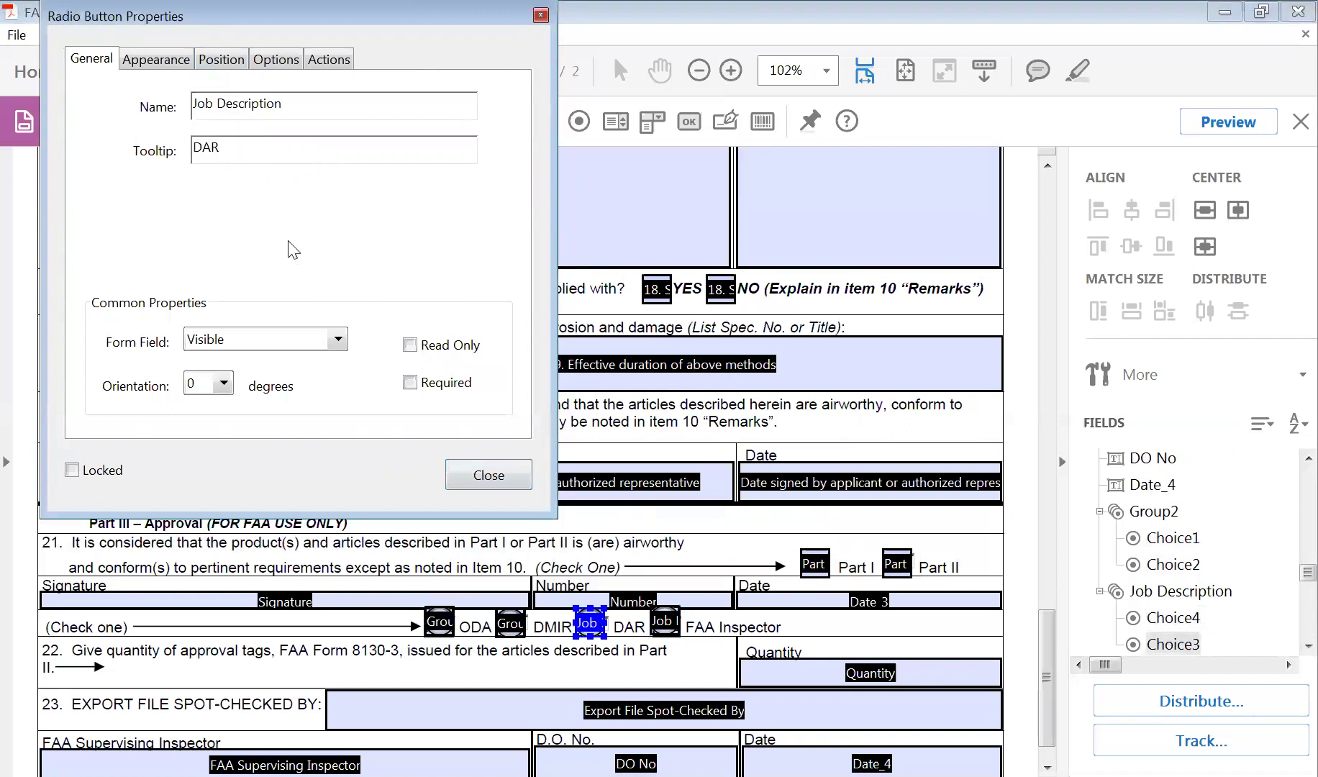
pyautogui.click(510, 625)
pyautogui.click(344, 103)
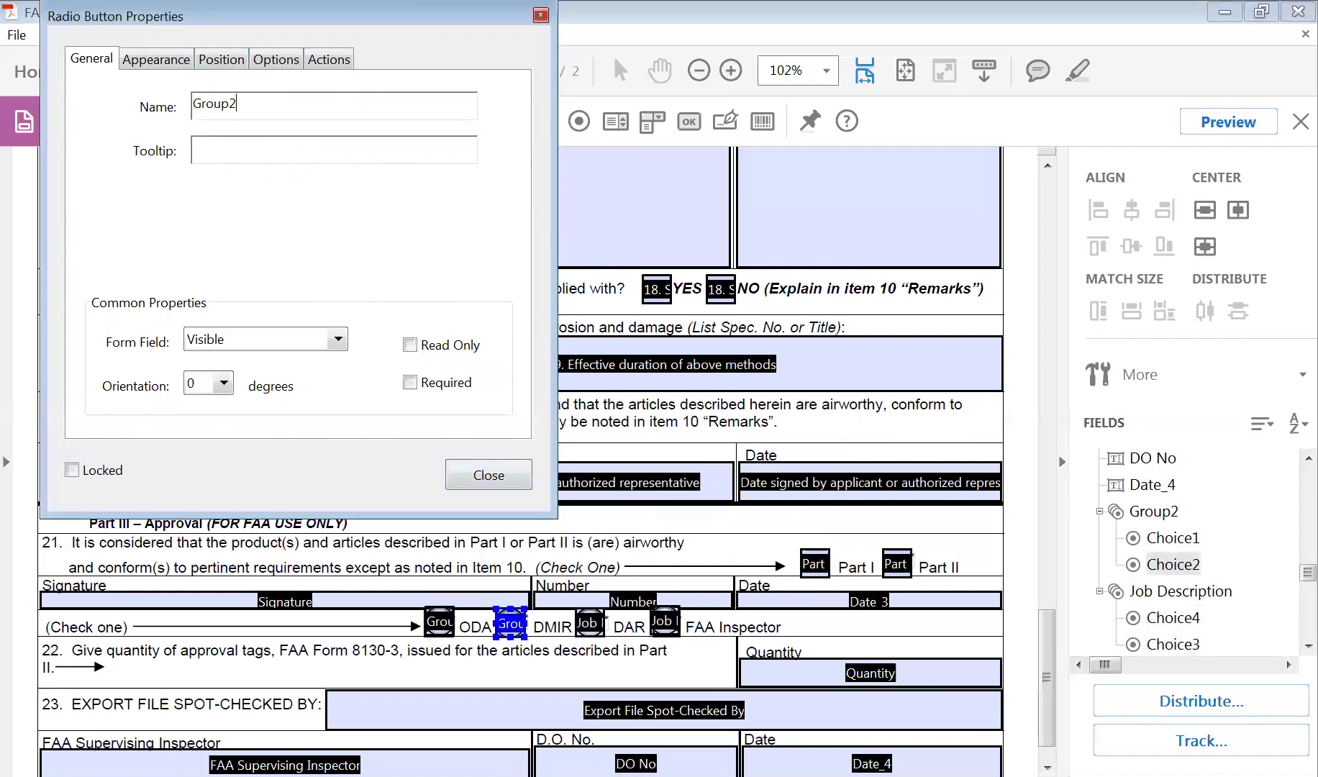
pyautogui.hotkey('ctrl', 'v')
pyautogui.press('Tab')
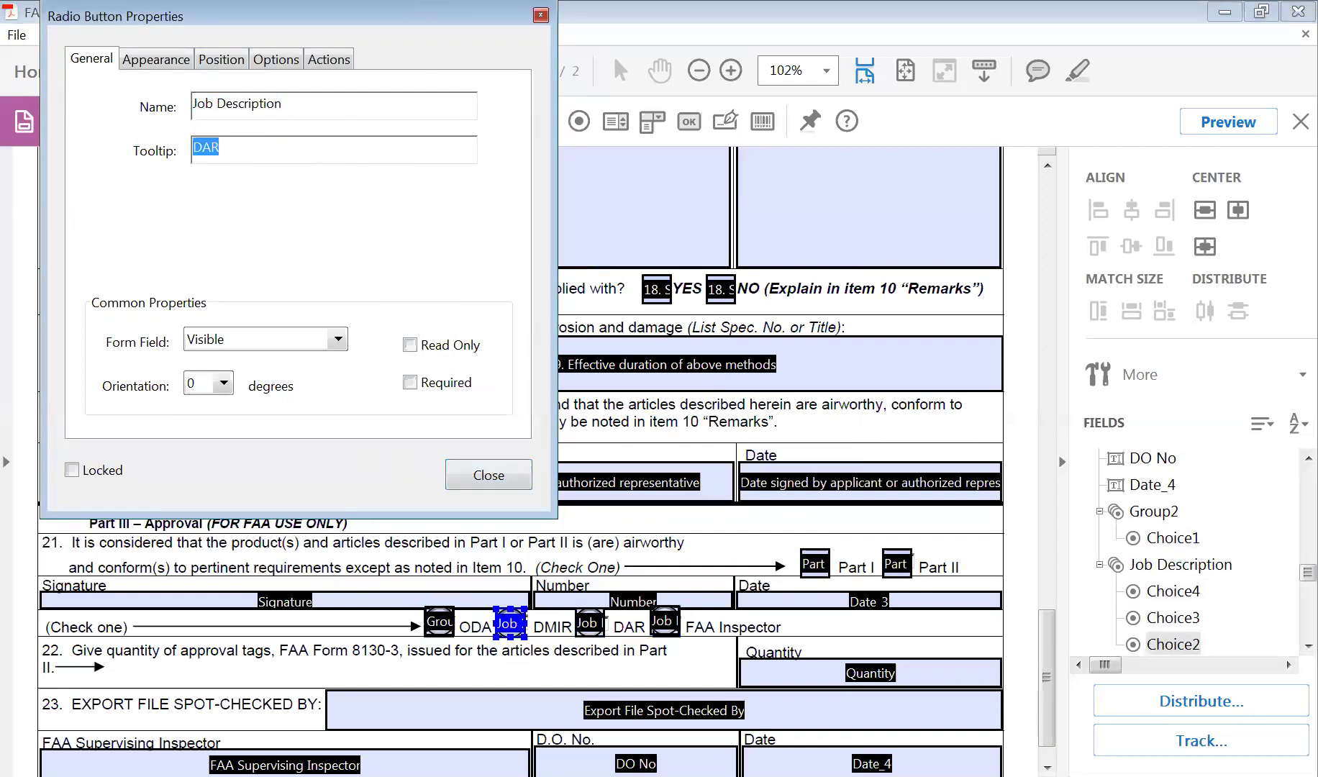
pyautogui.write('dmir')
pyautogui.press('BackSpace')
pyautogui.press('BackSpace')
pyautogui.press('BackSpace')
pyautogui.press('BackSpace')
pyautogui.write('DMIR')
# Step: Put the ODA button in Job Description with tooltip 'ODA' and close the properties
pyautogui.keyDown('ctrl'); pyautogui.click(444, 627); pyautogui.keyUp('ctrl')
pyautogui.click(442, 625)
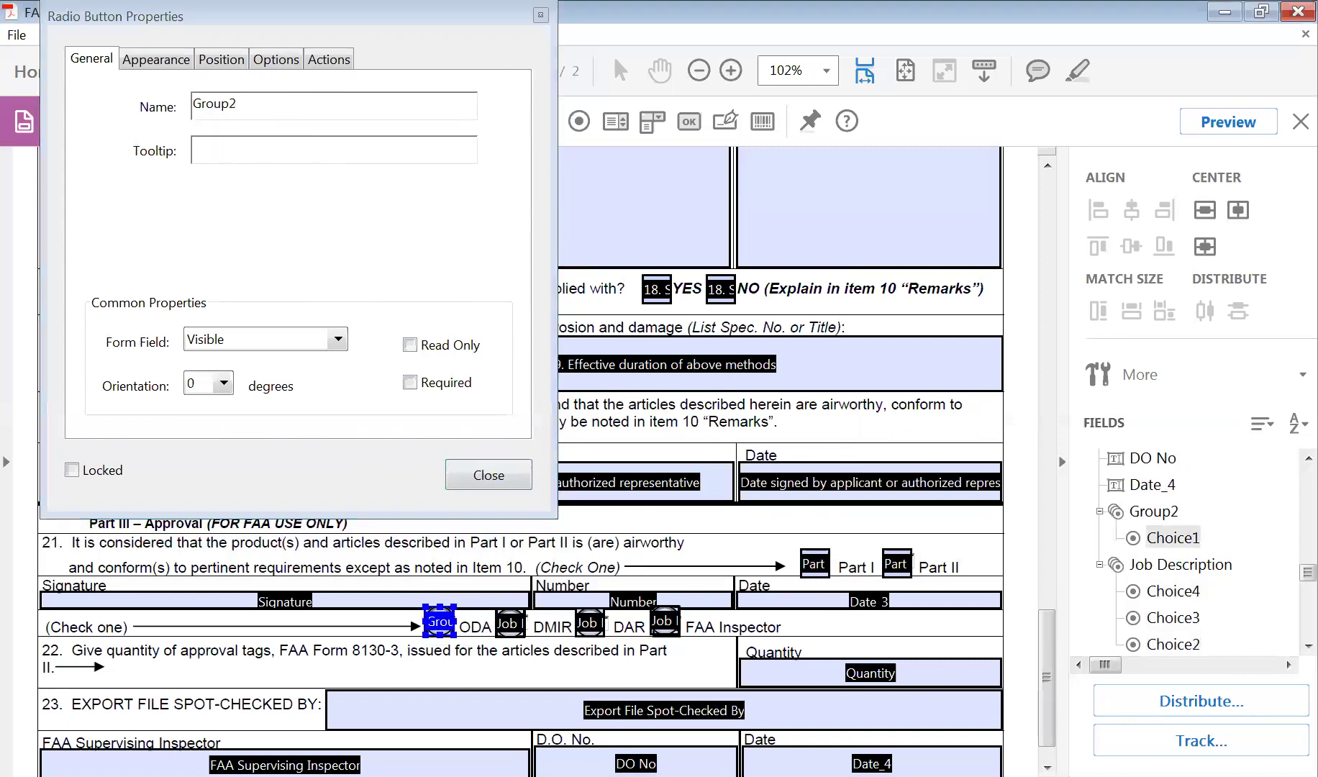
pyautogui.click(117, 96)
pyautogui.write('Job Description')
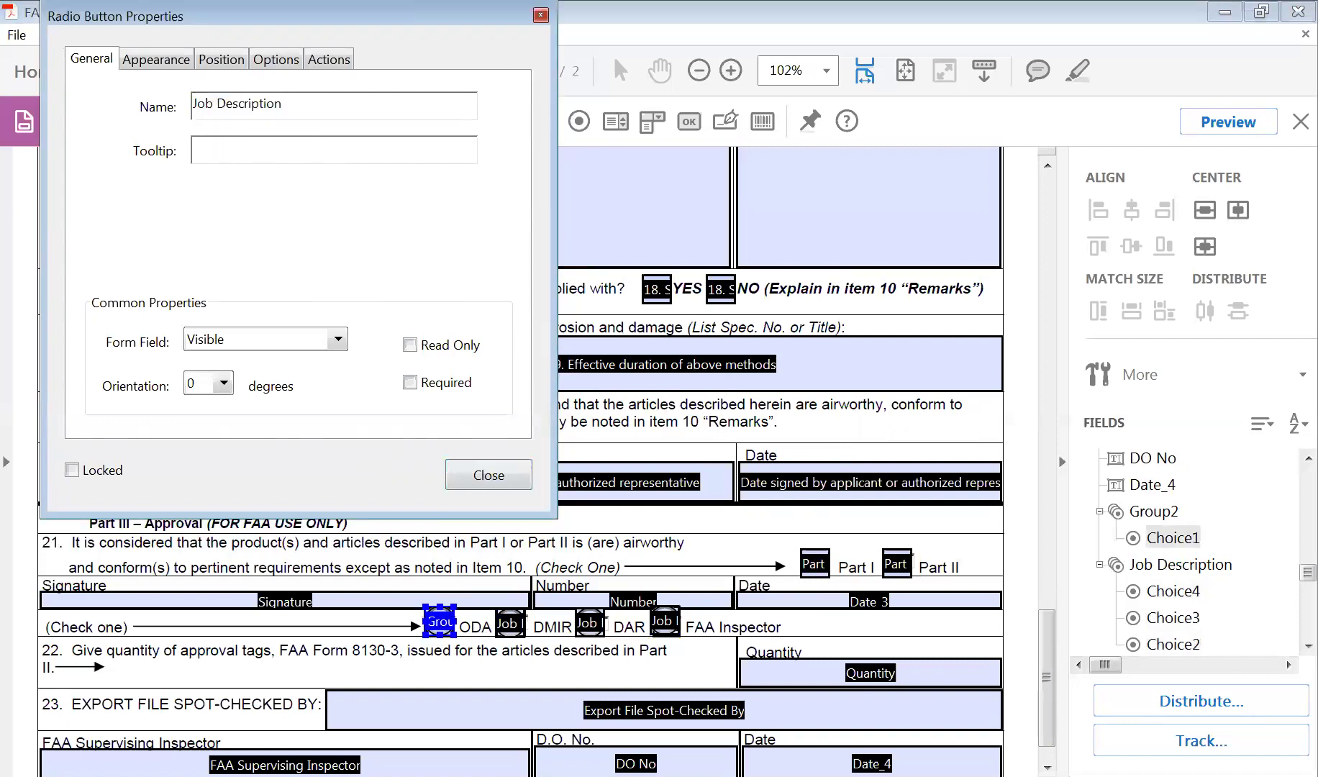
pyautogui.press('Tab')
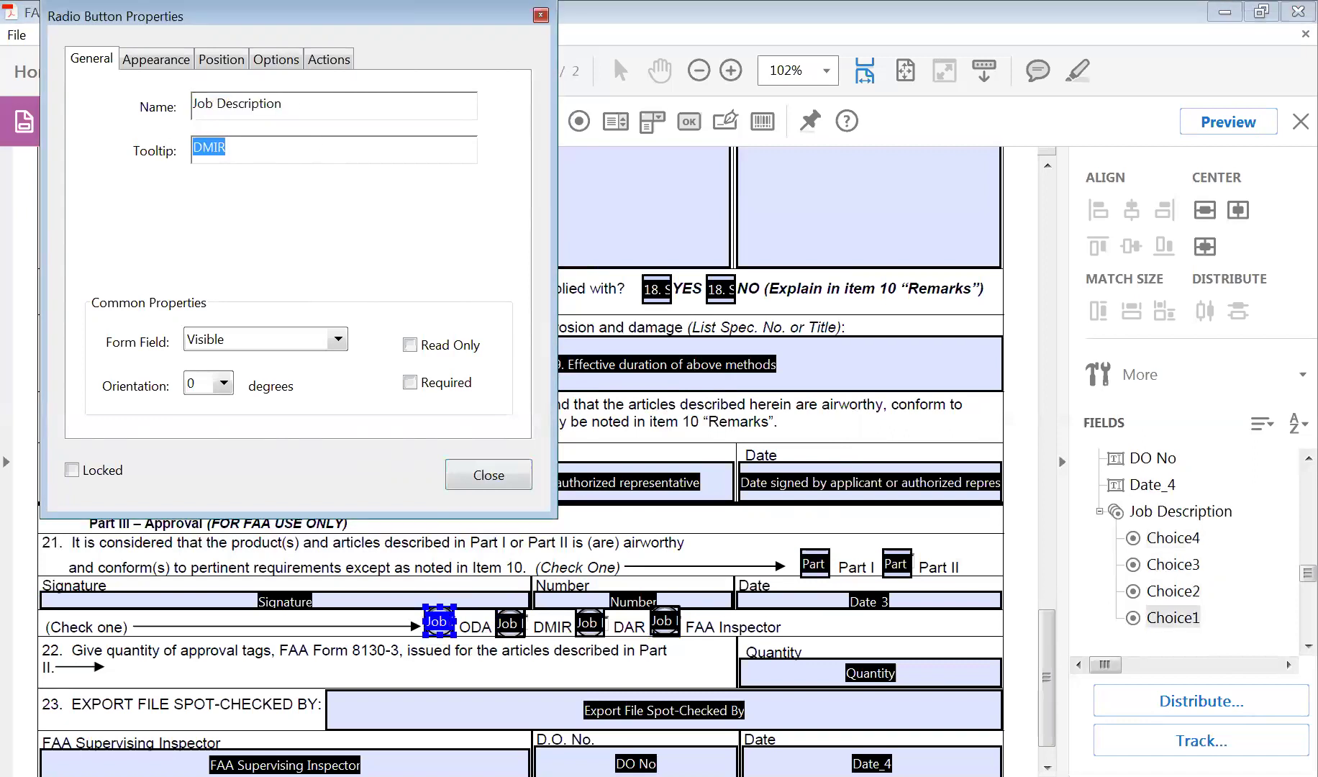
pyautogui.write('ODA')
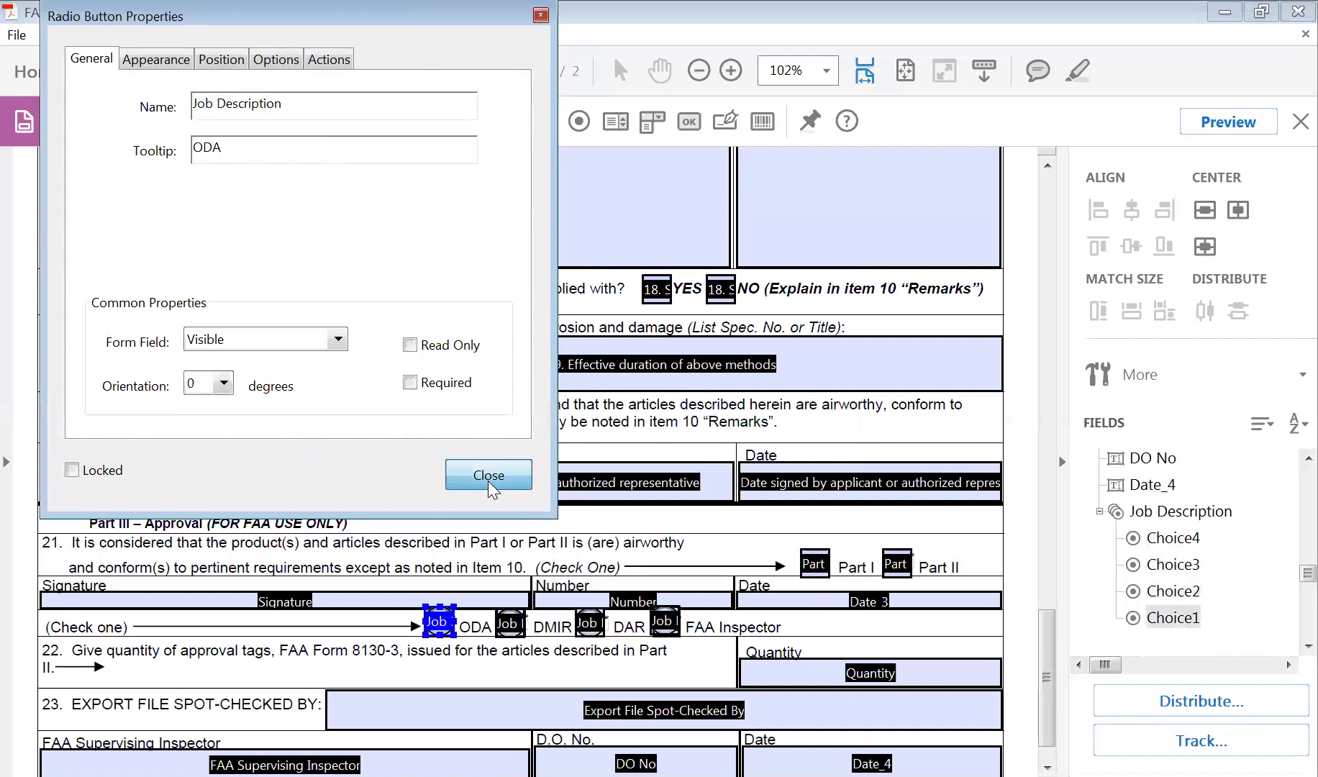
pyautogui.click(488, 478)
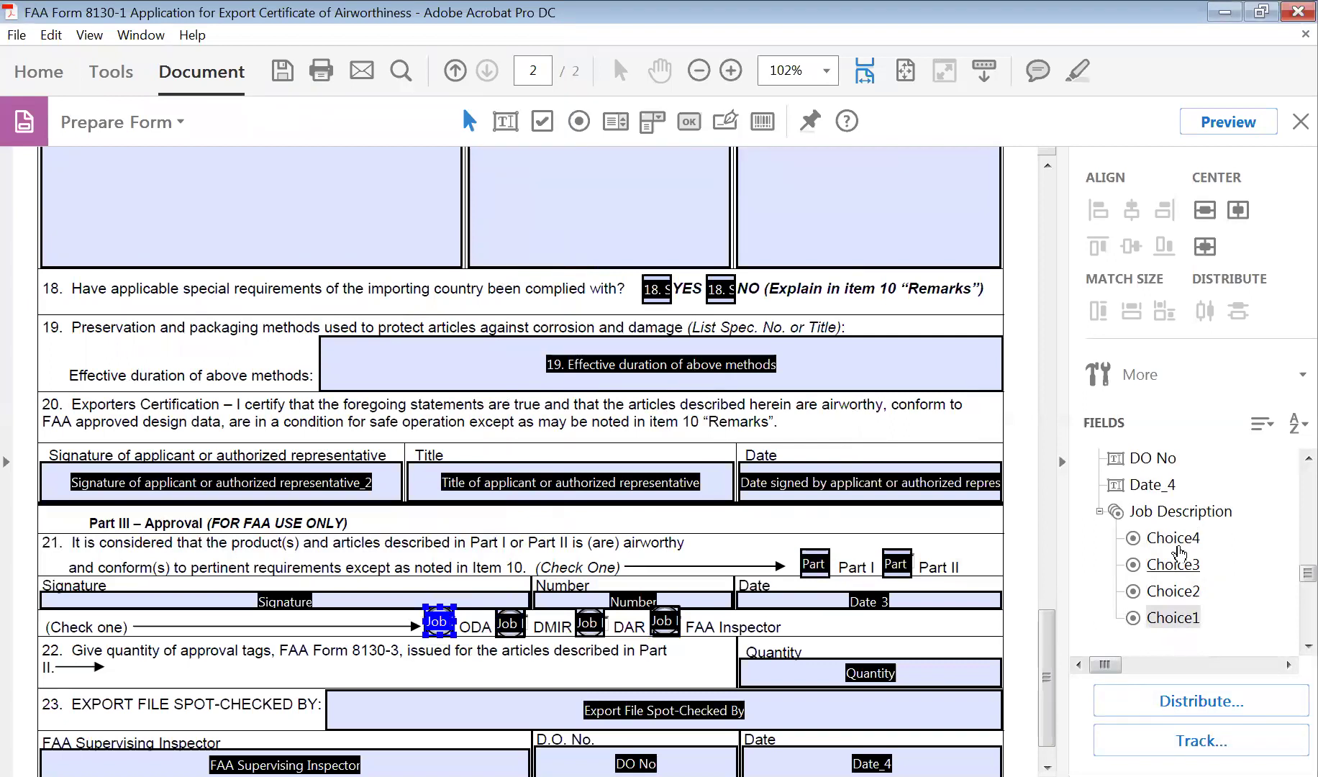
# Step: Rename Choice1–Choice4 in the Fields list to ODA, DMIR, DAR and FAA Inspector
pyautogui.click(1184, 623)
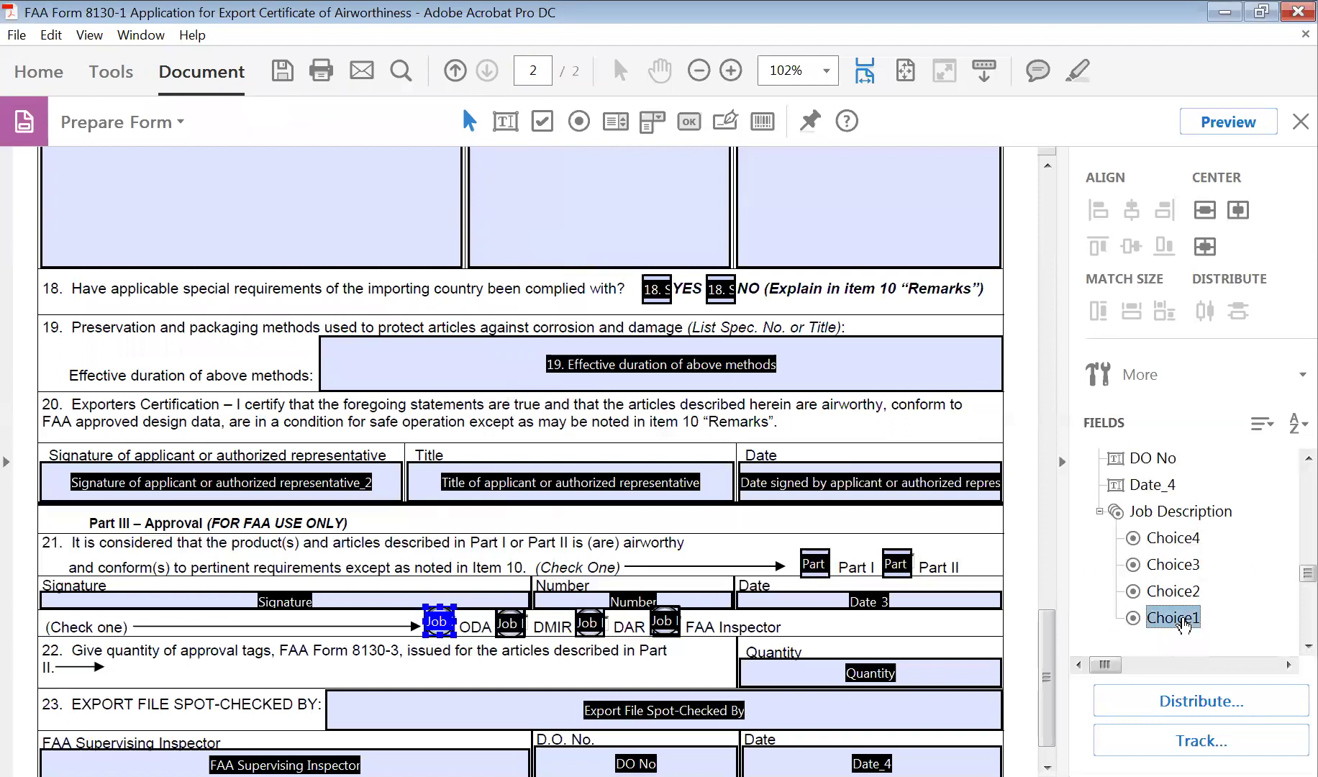
pyautogui.click(1183, 623)
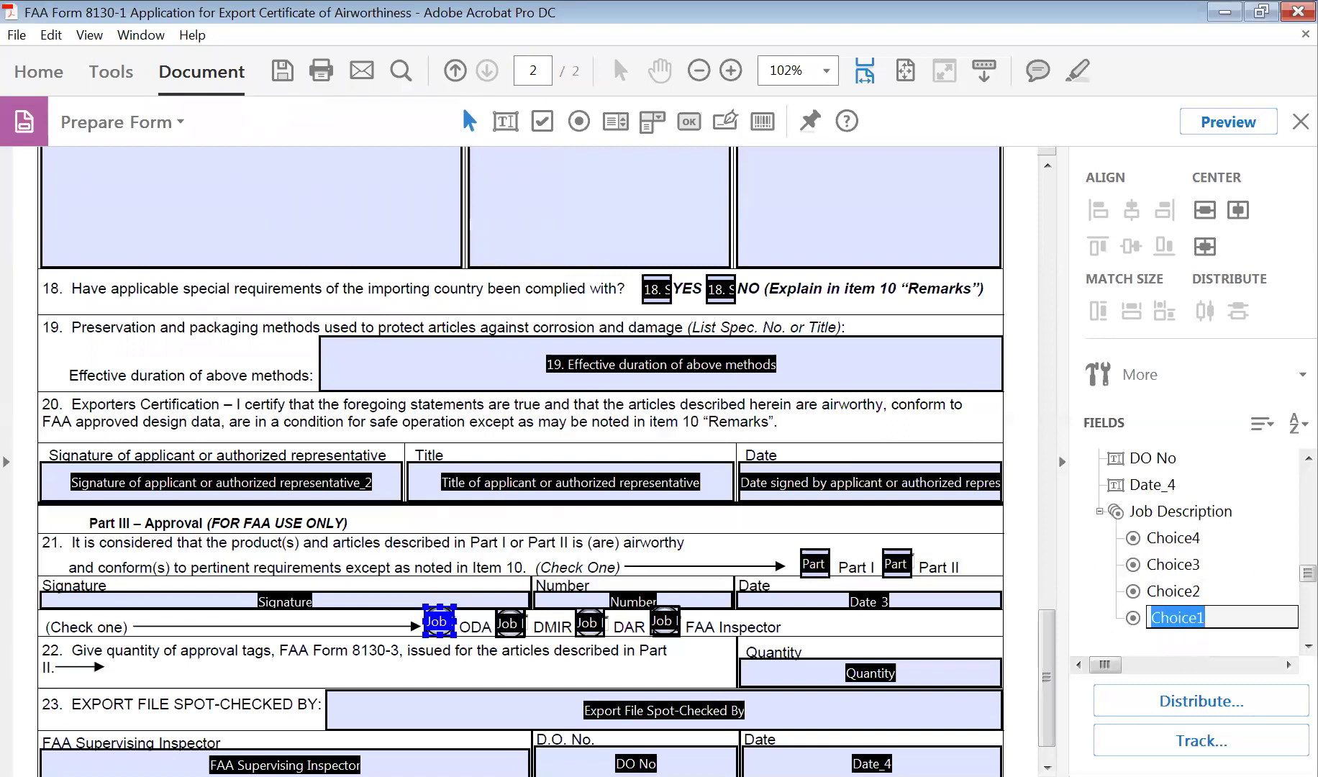
pyautogui.write('ODA')
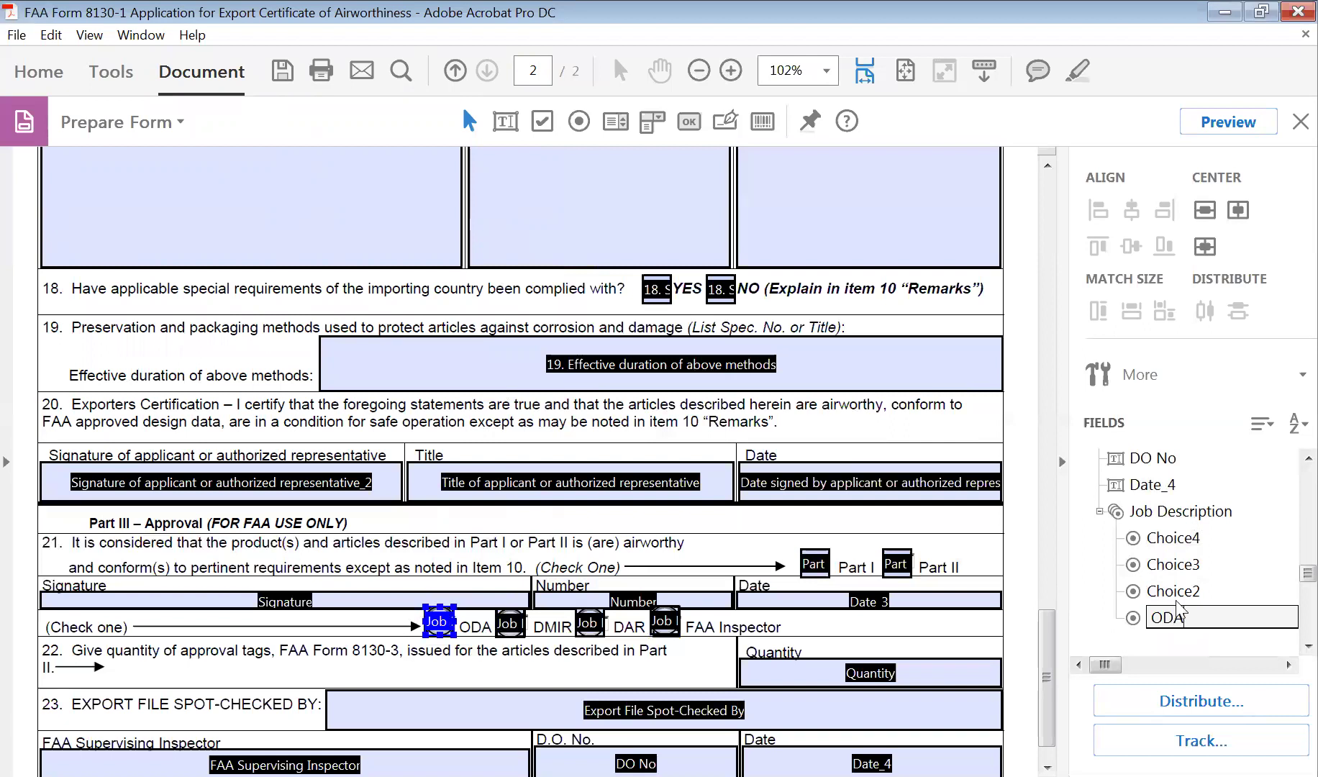
pyautogui.click(1173, 595)
pyautogui.click(1173, 593)
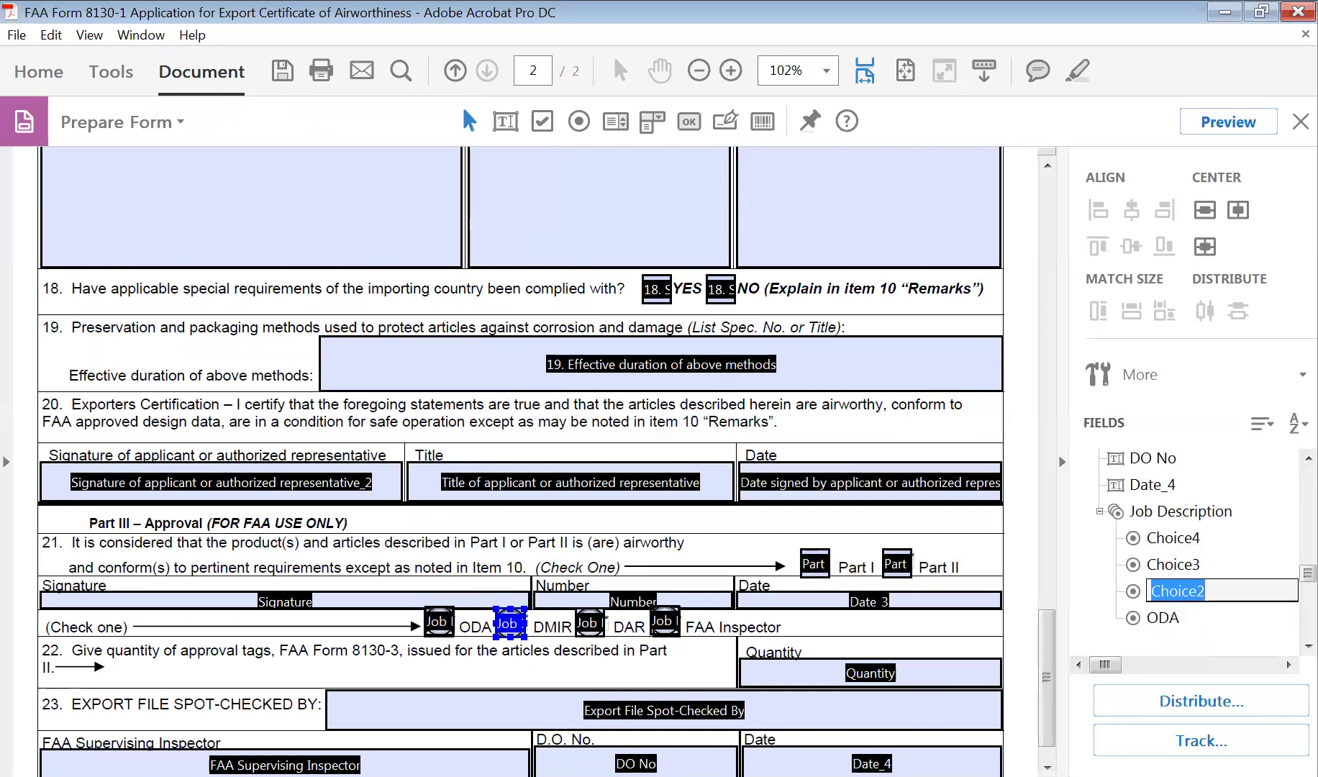
pyautogui.press('Escape')
pyautogui.click(1174, 593)
pyautogui.write('DMIR')
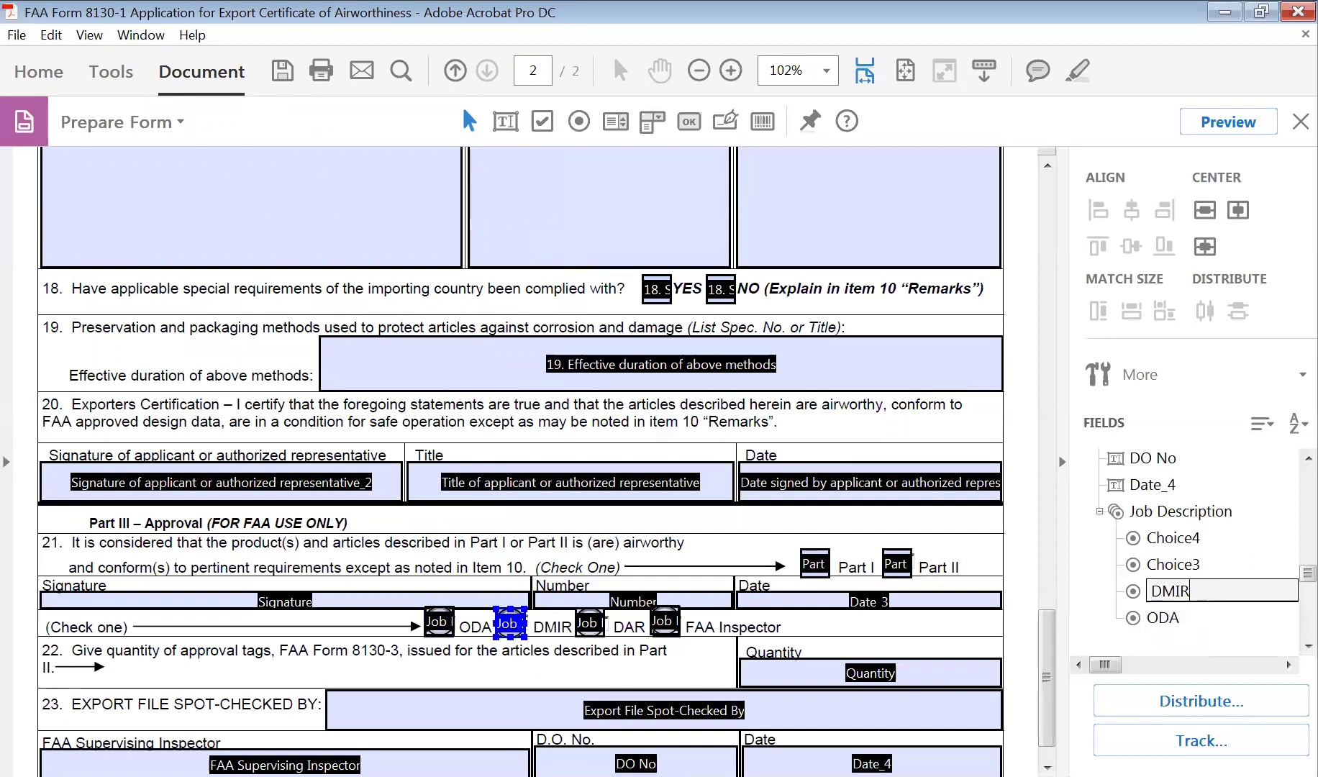
pyautogui.click(1188, 567)
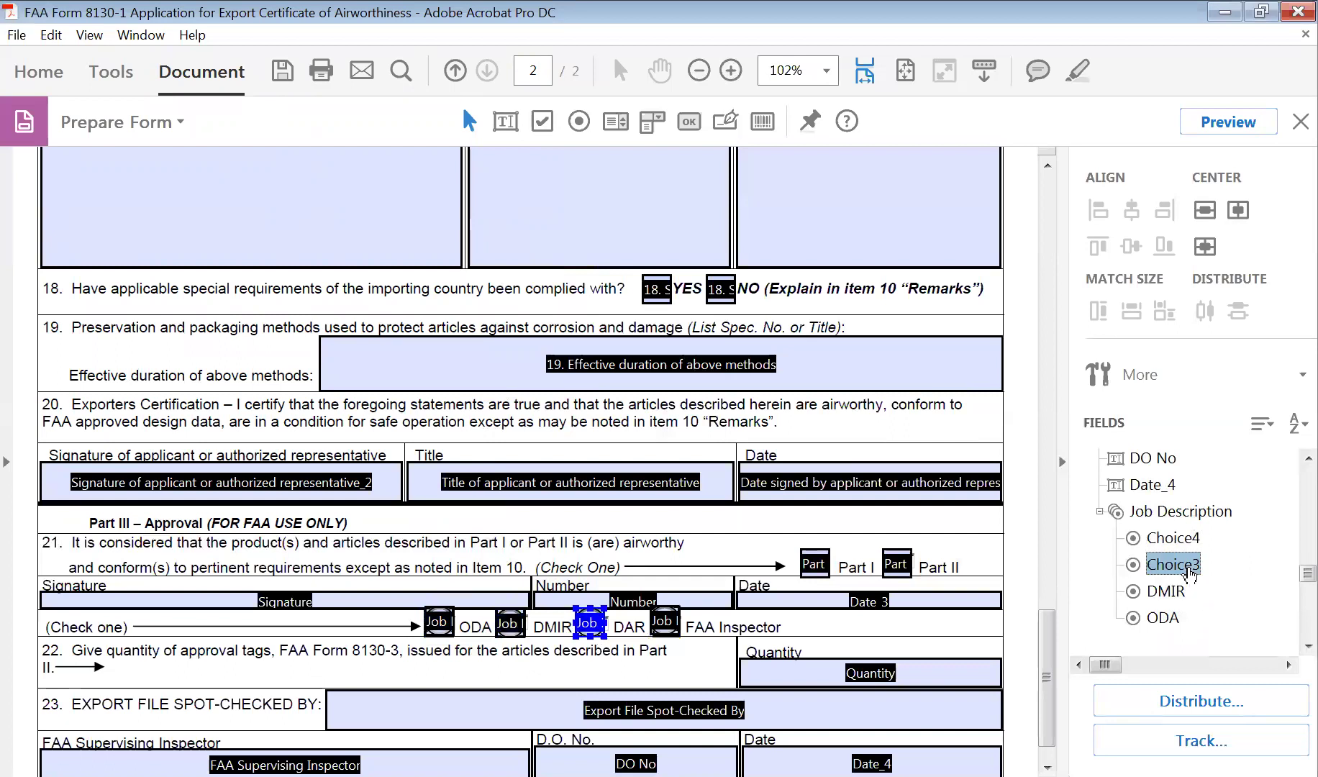
pyautogui.click(1188, 569)
pyautogui.write('D')
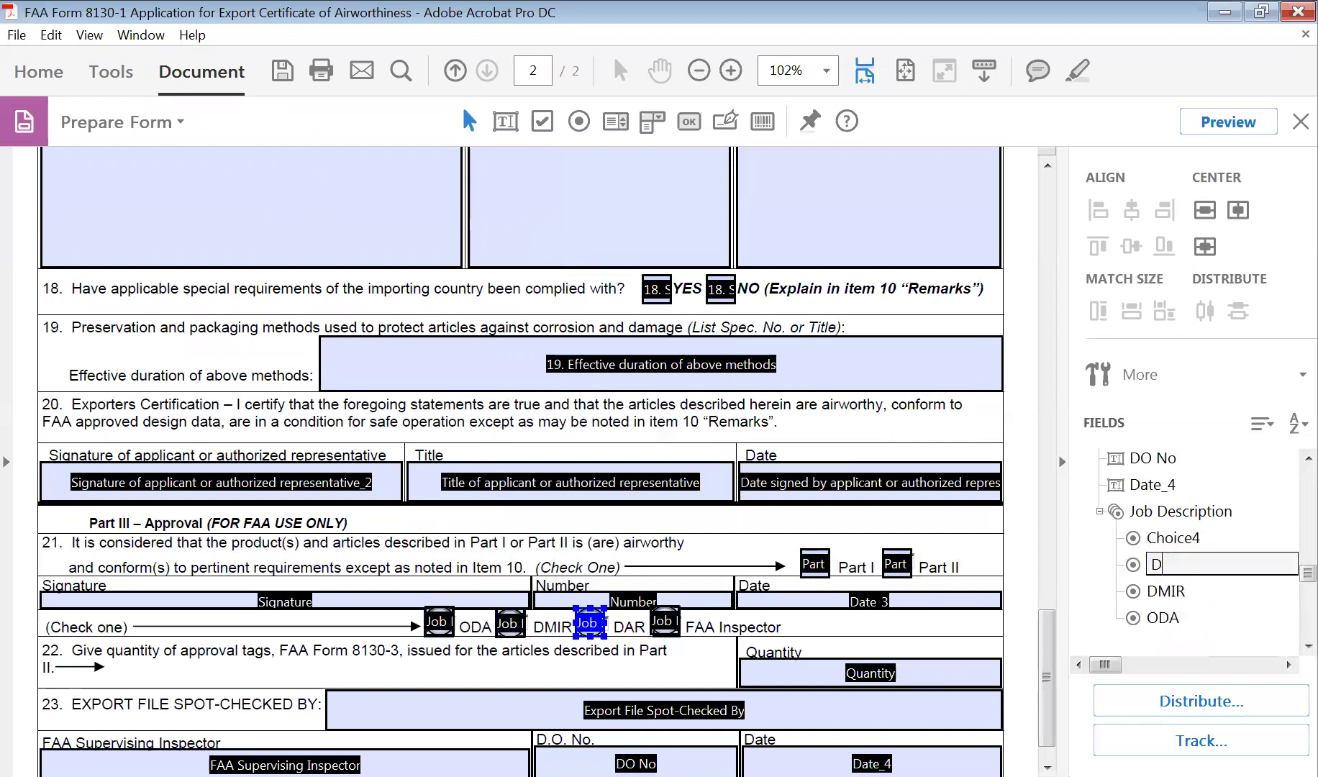
pyautogui.write('AR')
pyautogui.click(1188, 540)
pyautogui.click(1187, 540)
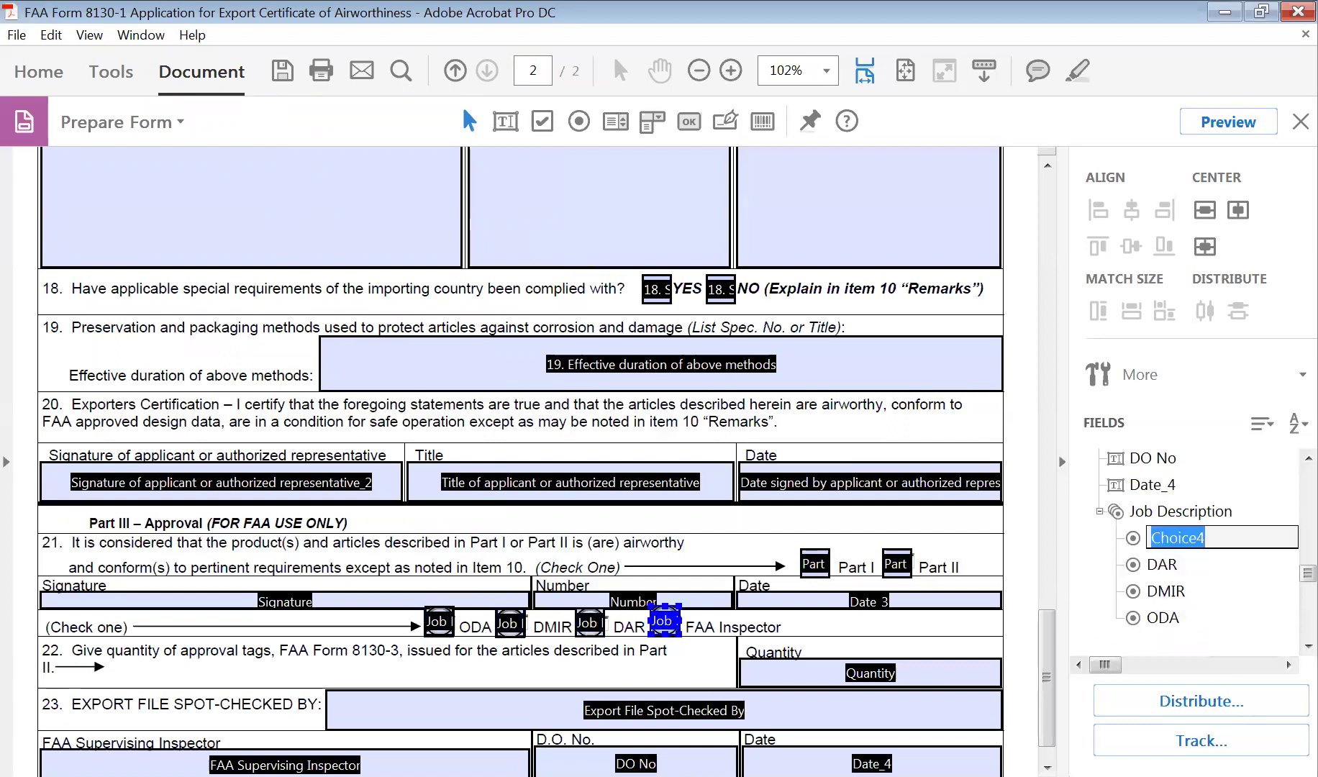
pyautogui.write('FA')
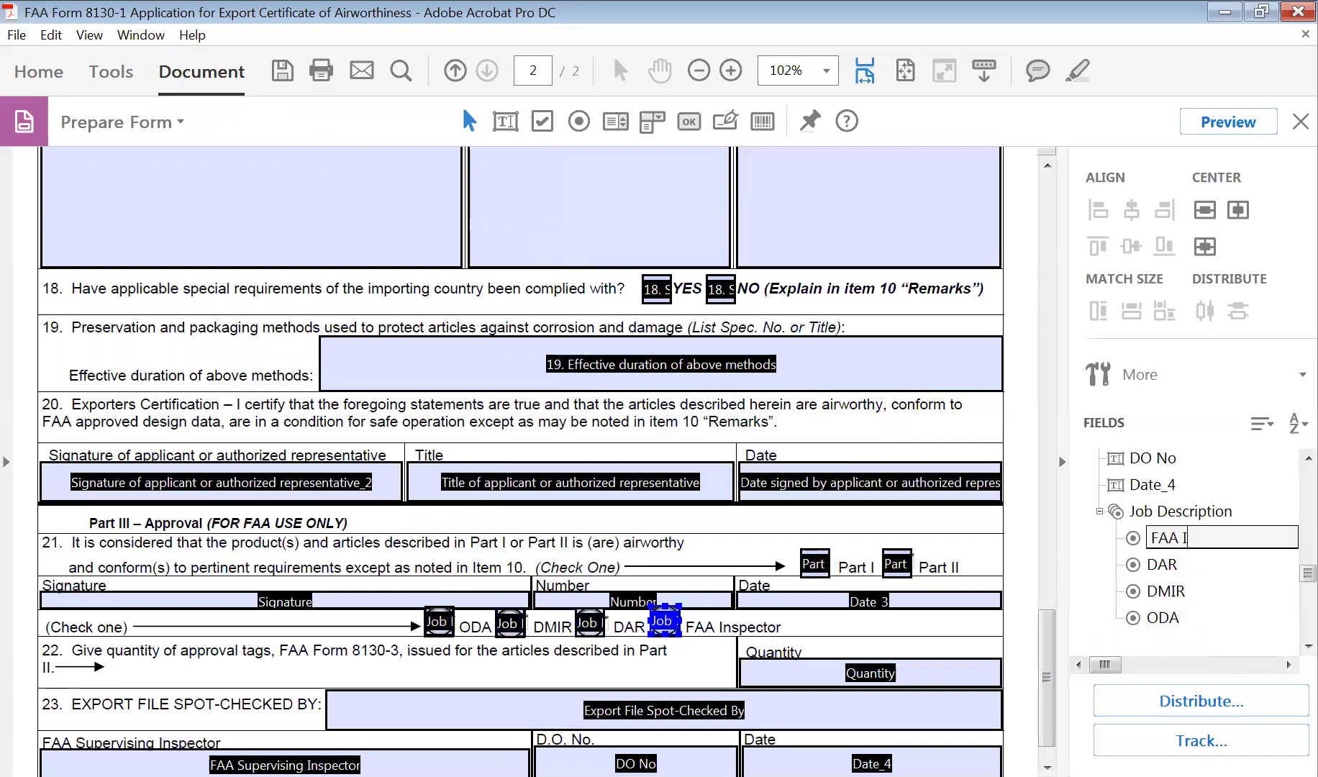
pyautogui.write('A Inspector')
pyautogui.press('Return')
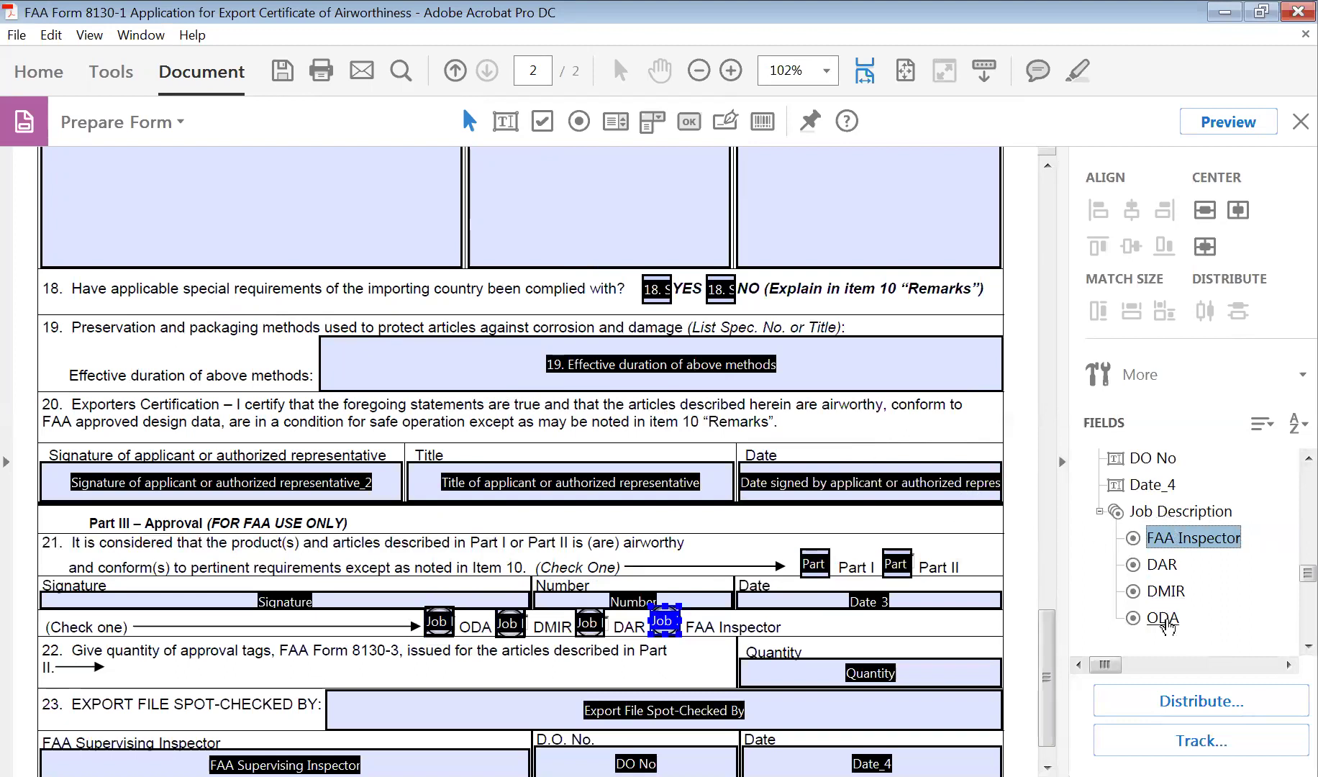
# Step: Drag ODA and DMIR up the Job Description list and check the choice order
pyautogui.moveTo(1161, 621); pyautogui.dragTo(1162, 554)
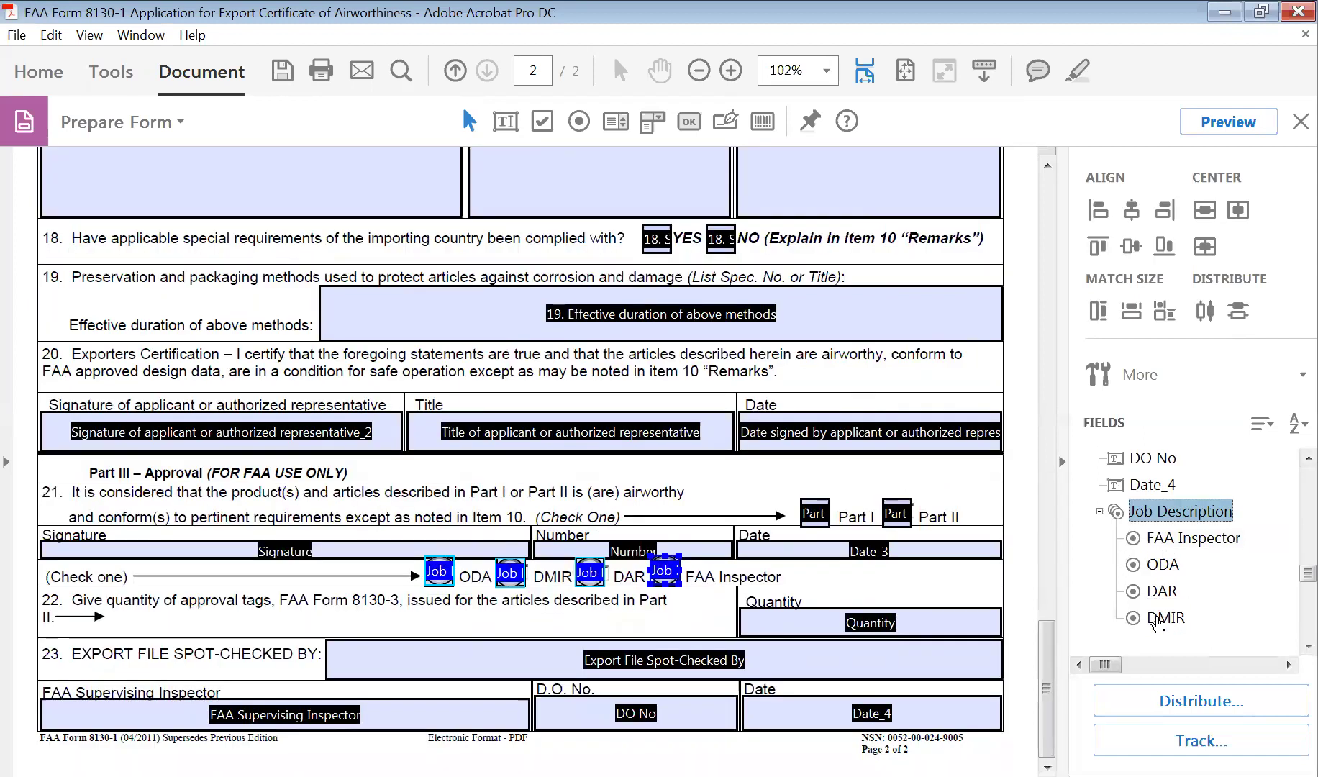
pyautogui.moveTo(1157, 623); pyautogui.dragTo(1181, 636)
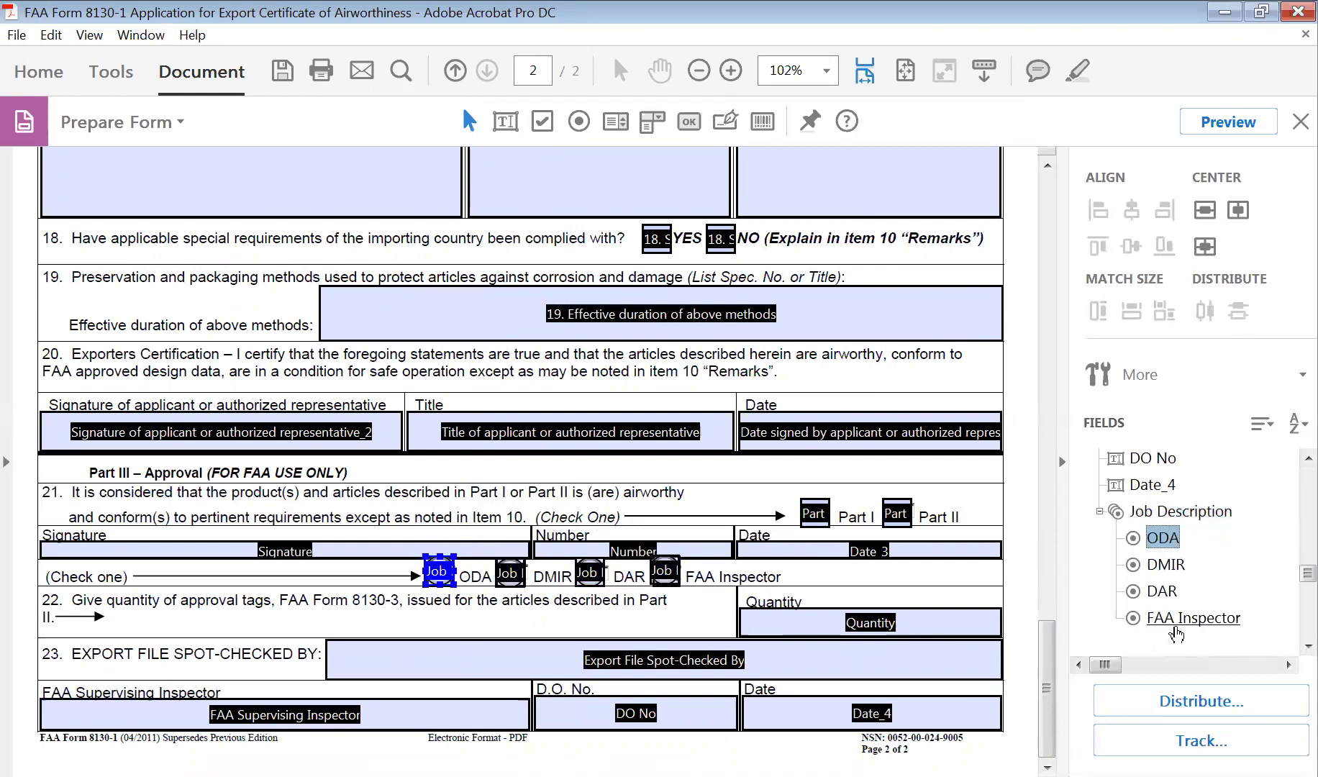
pyautogui.click(1186, 520)
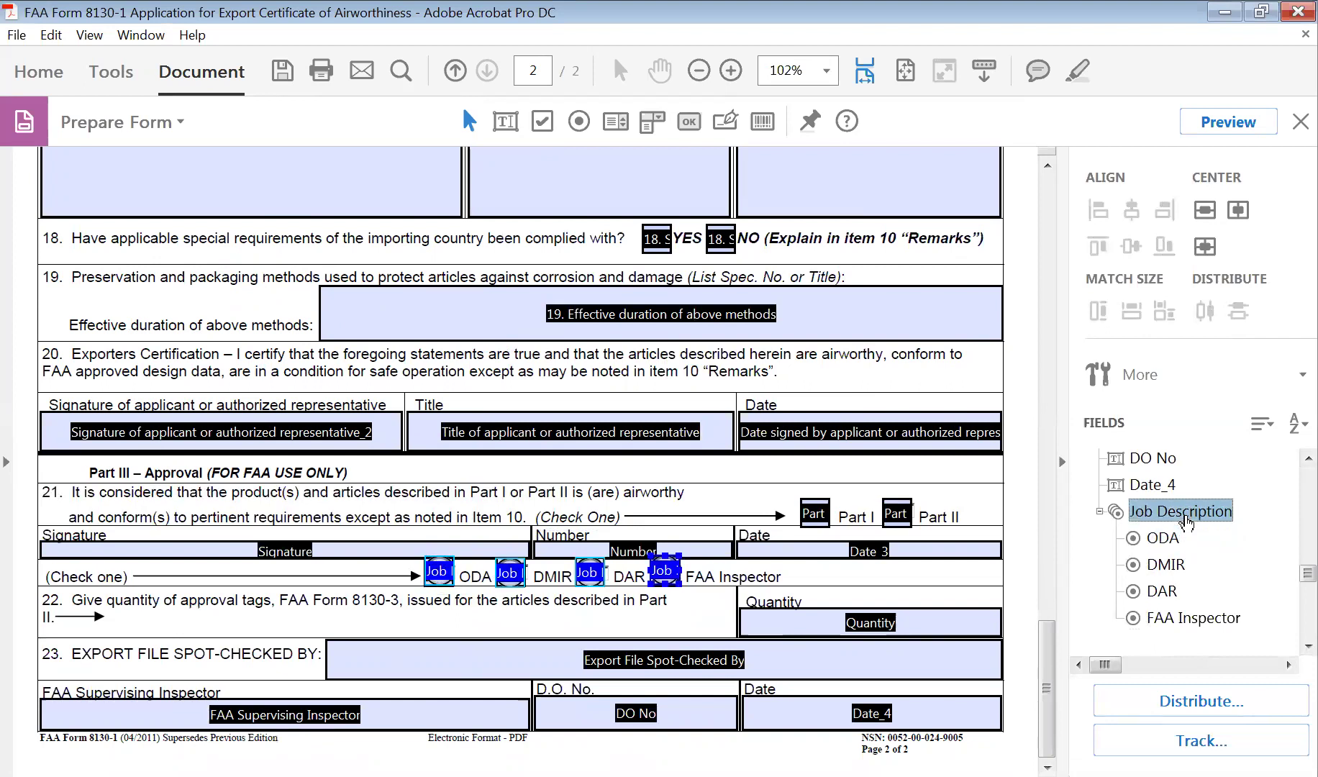
pyautogui.click(1175, 539)
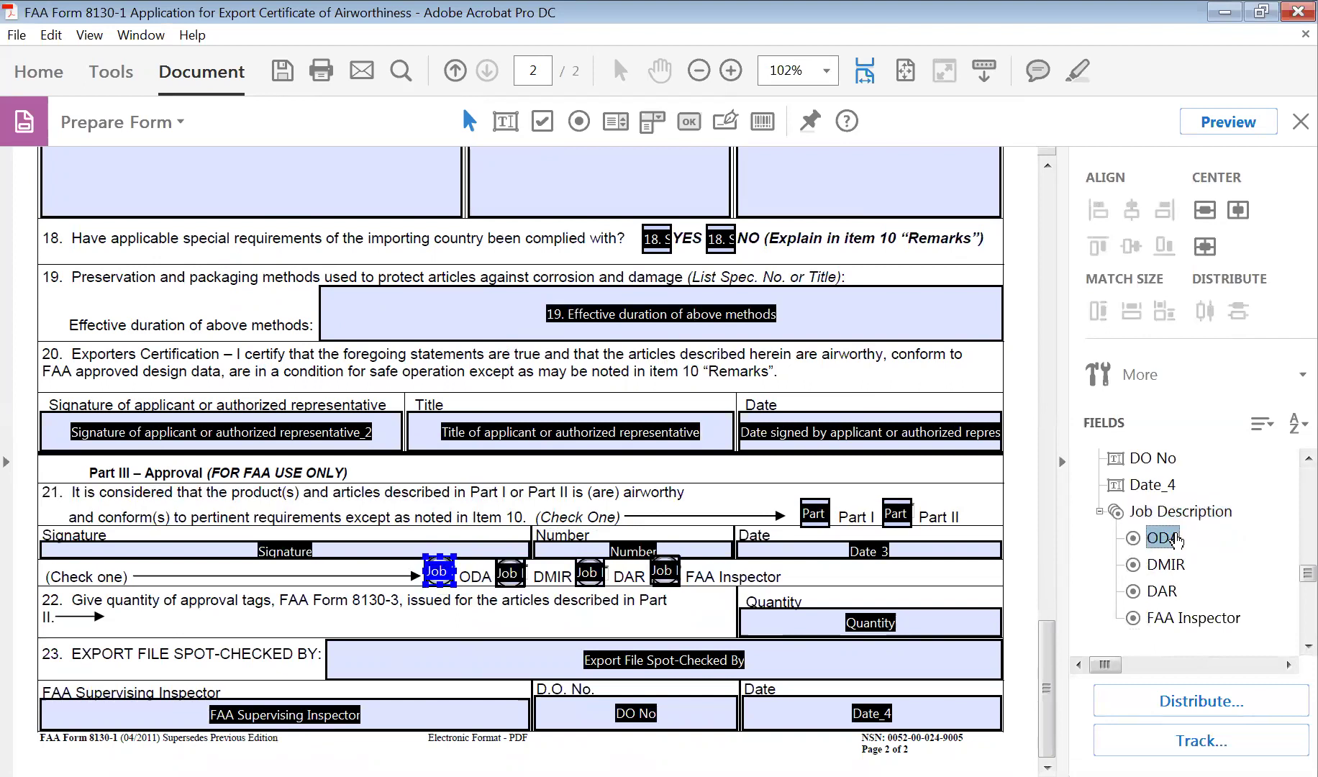
pyautogui.press('Down')
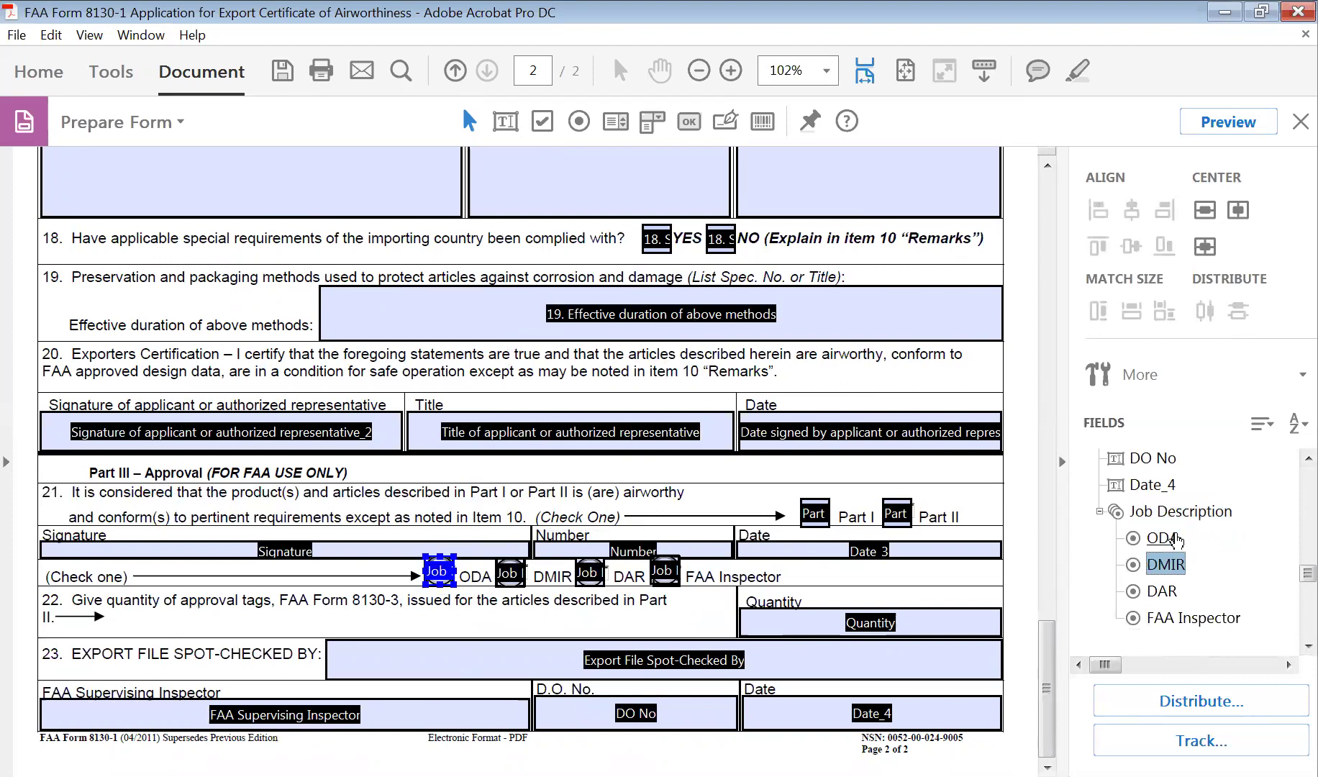
pyautogui.press('Down')
pyautogui.press('Down')
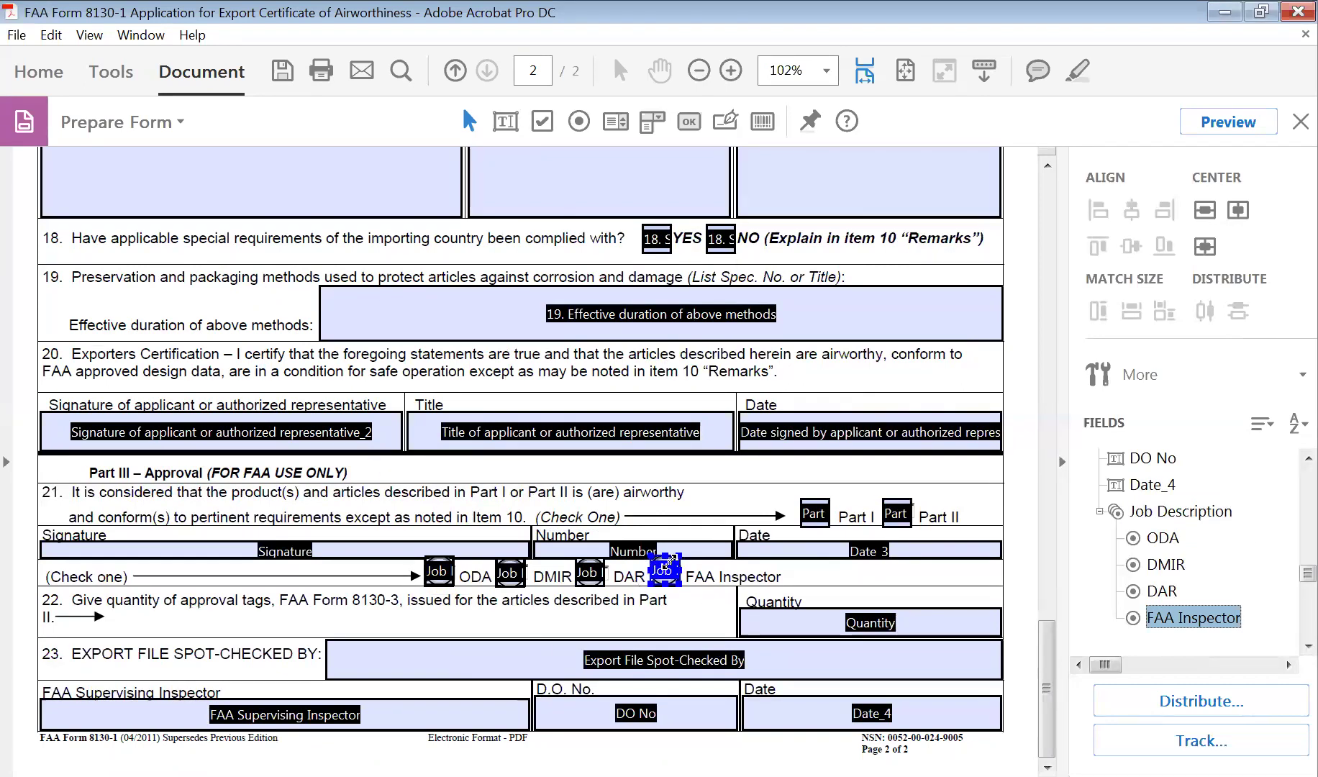
# Step: In Preview, click FAA Inspector, DAR, DMIR, ODA and back, confirming only one stays selected
pyautogui.click(1257, 124)
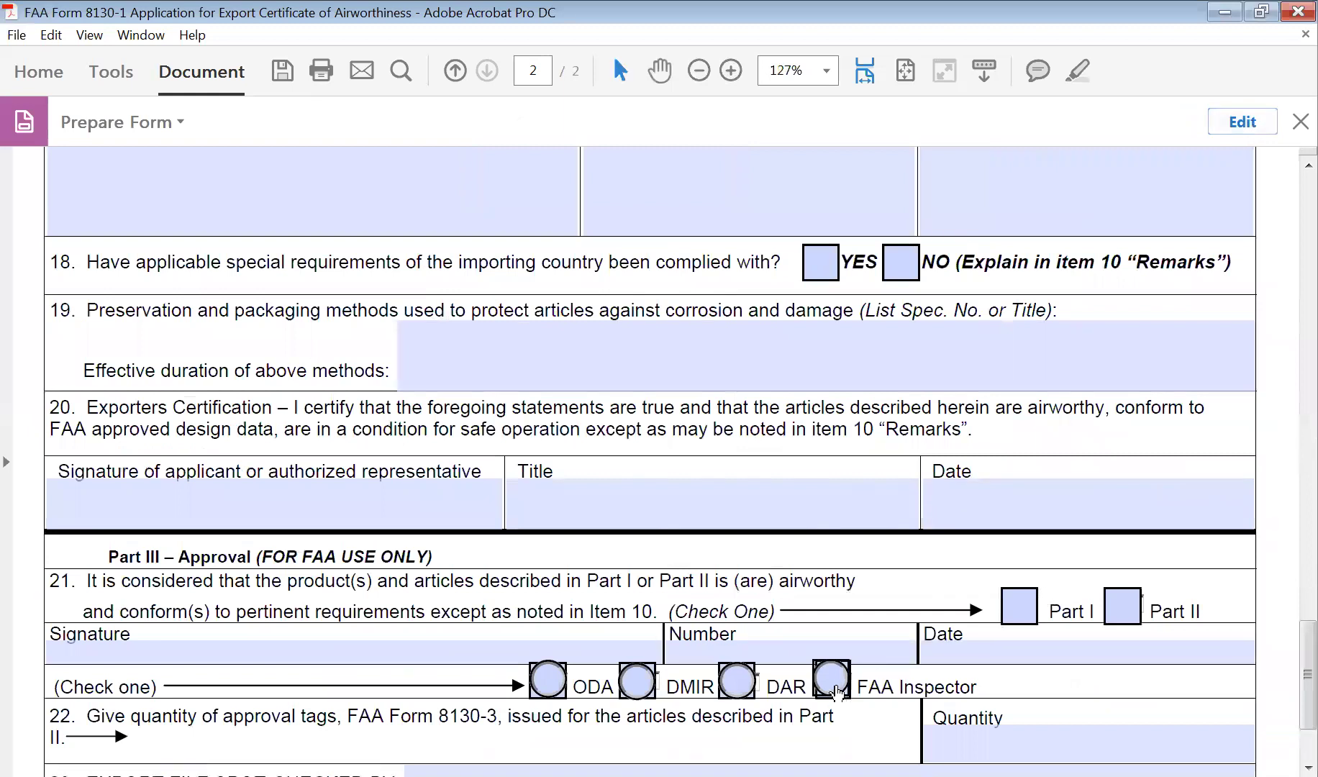
pyautogui.click(831, 679)
pyautogui.click(735, 684)
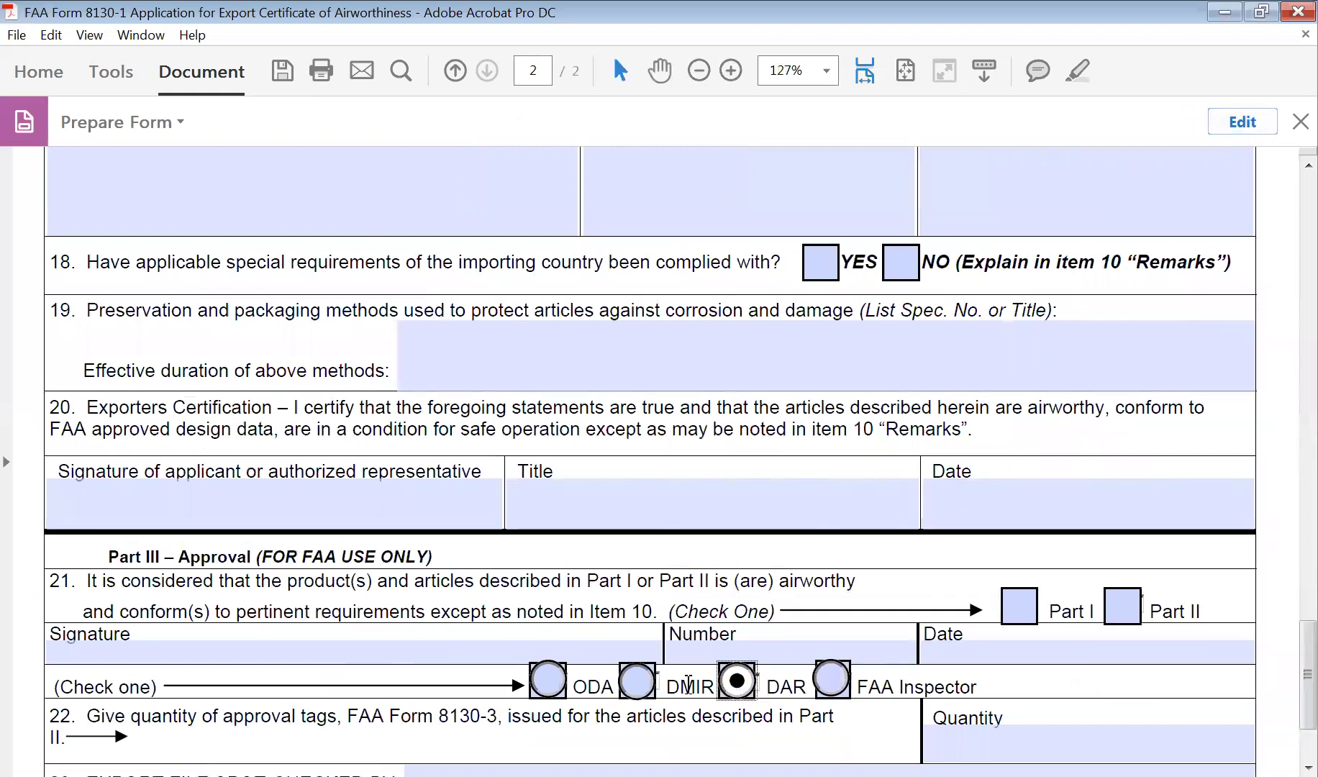
pyautogui.click(631, 688)
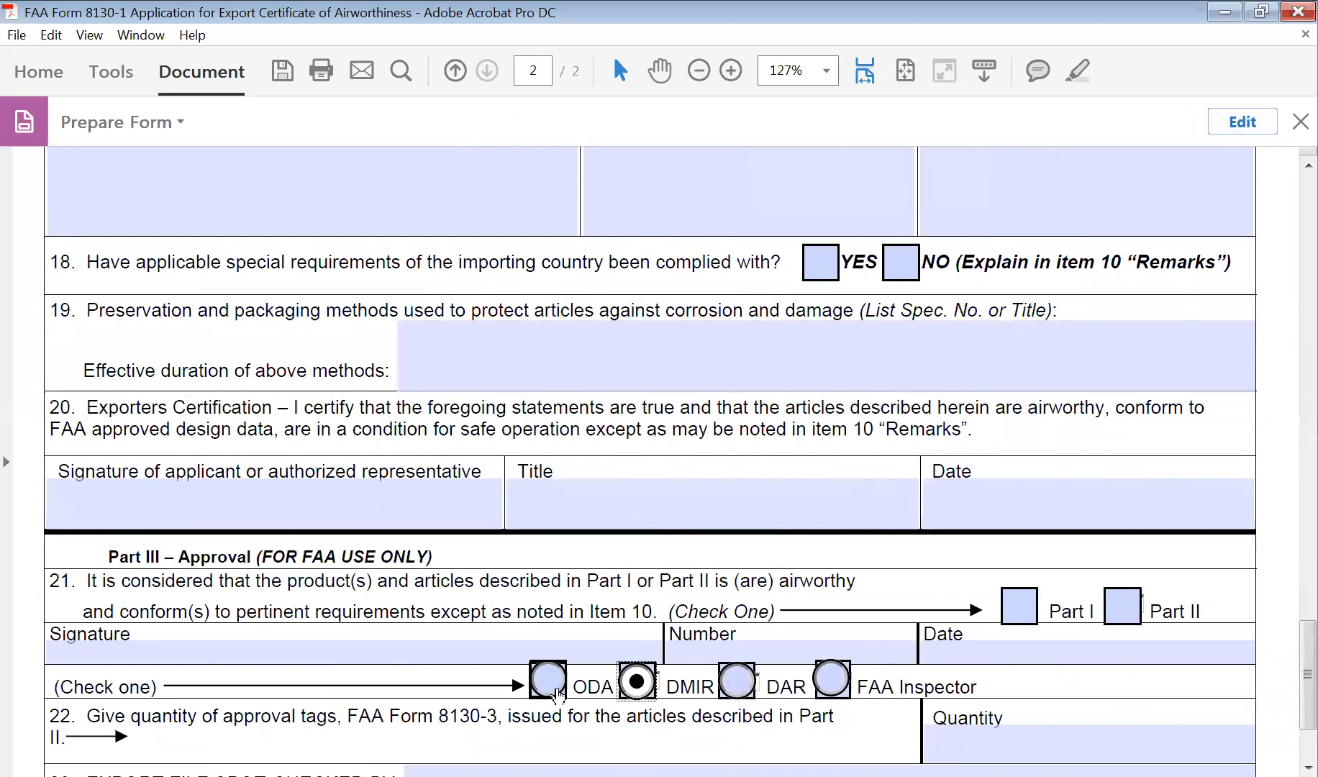
pyautogui.click(548, 692)
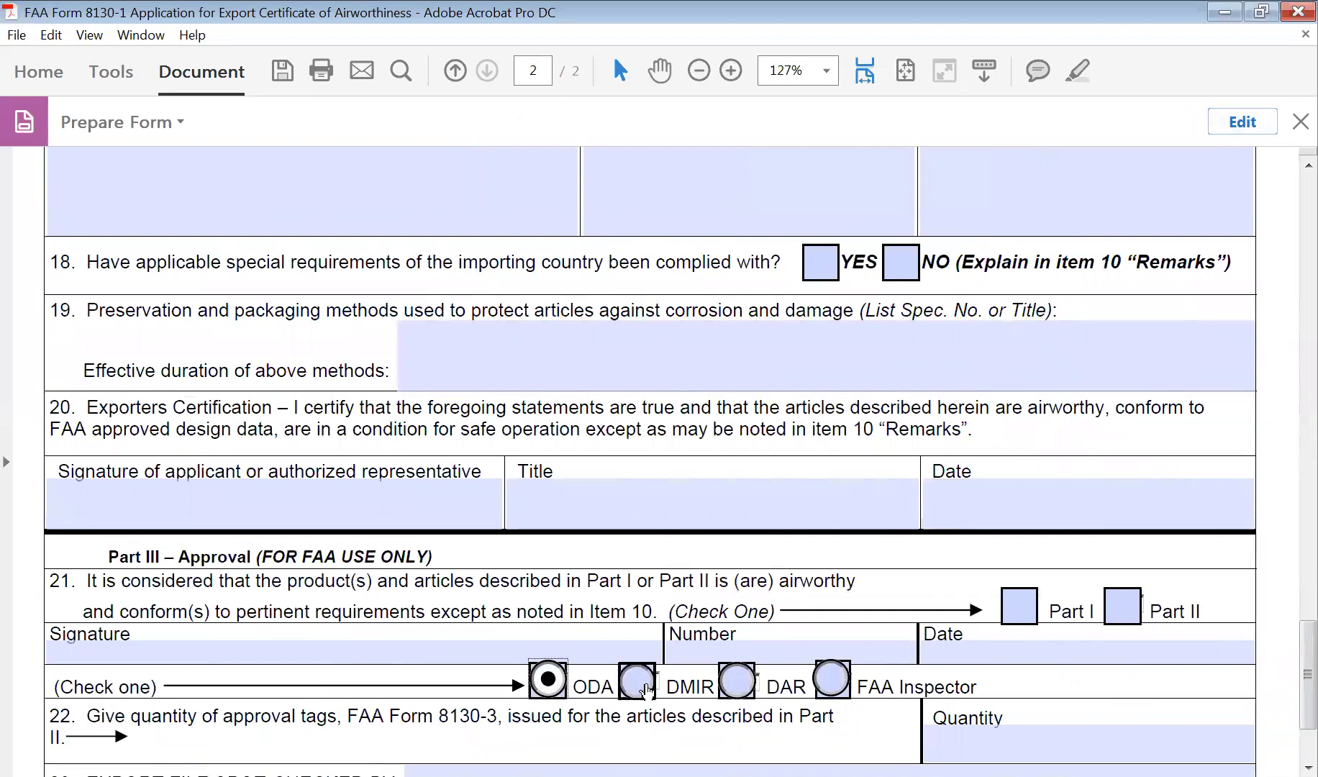
pyautogui.click(636, 683)
pyautogui.click(737, 682)
pyautogui.click(836, 680)
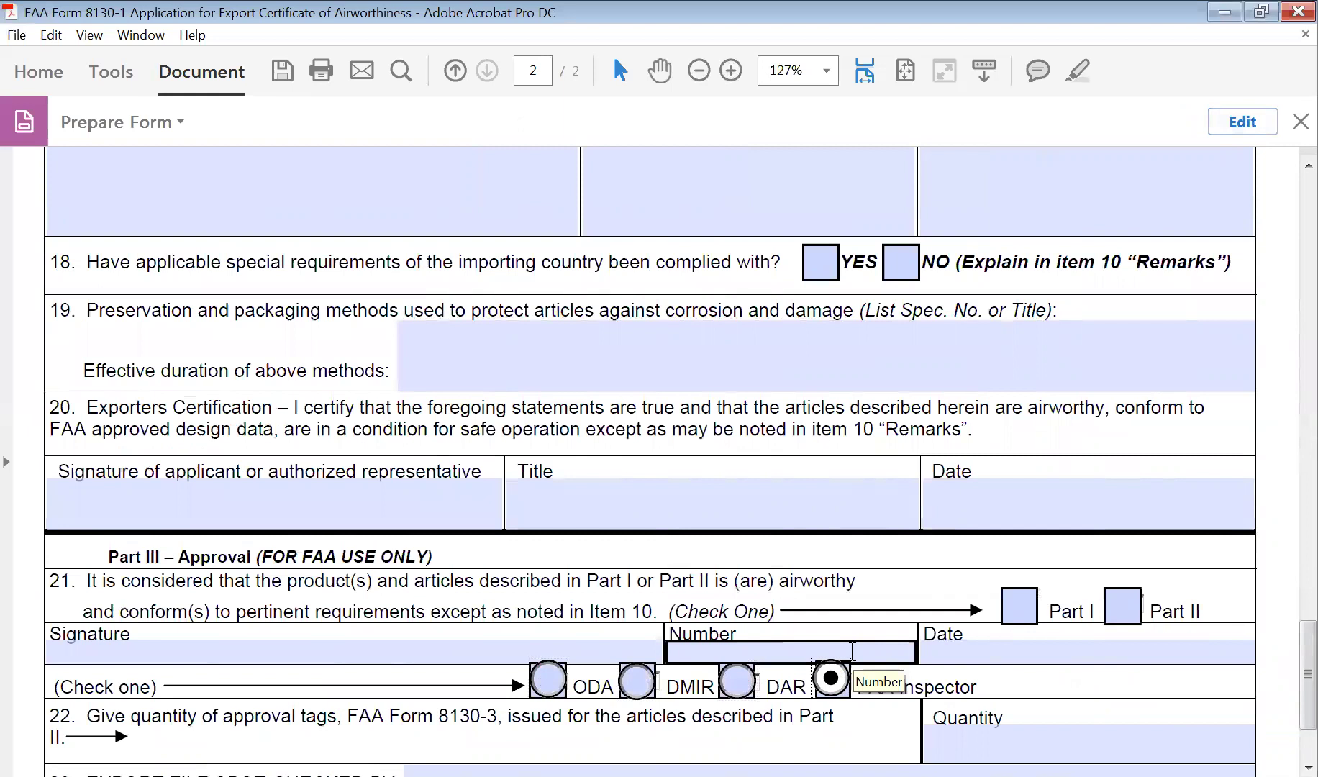
# Step: Back in field editing, drag ODA to the top and DMIR after it, giving ODA, DMIR, DAR, FAA Inspector
pyautogui.click(1243, 123)
pyautogui.click(590, 575)
pyautogui.click(640, 582)
pyautogui.click(436, 570)
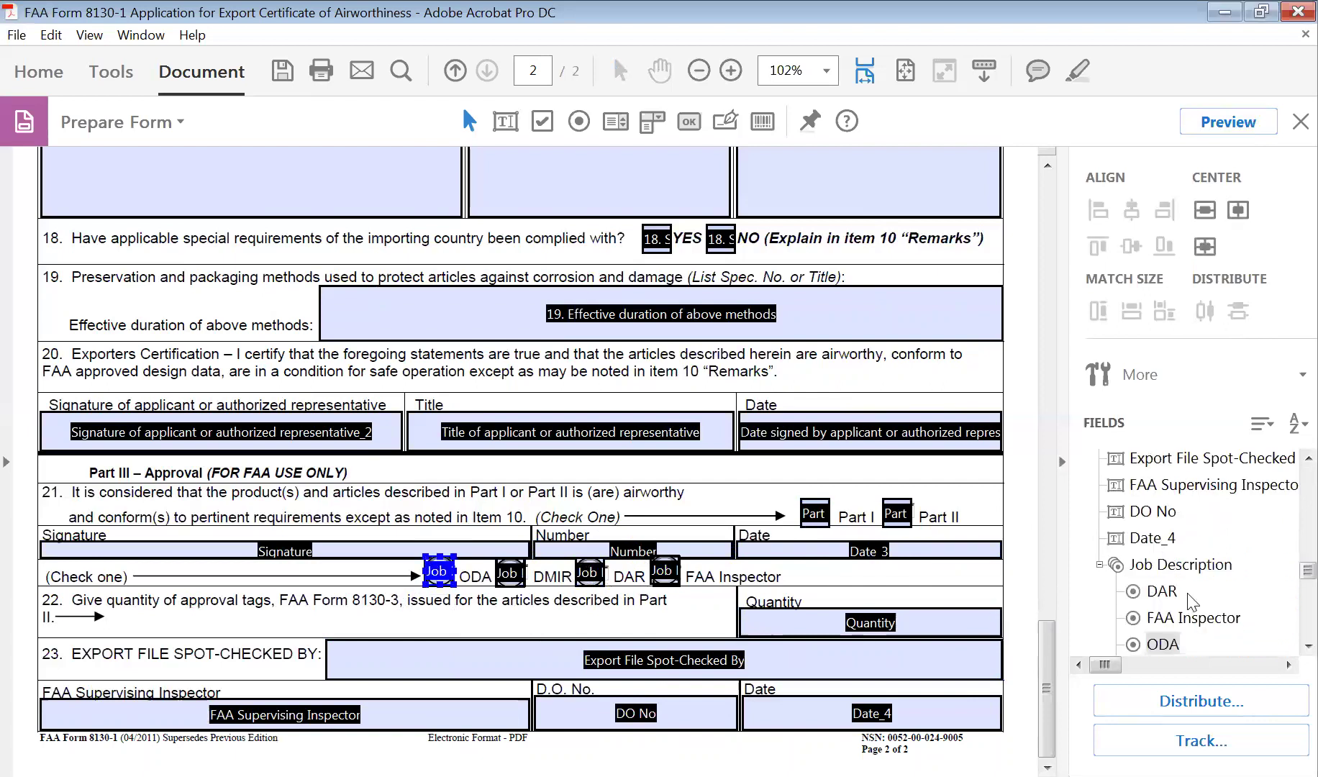
pyautogui.click(1308, 645)
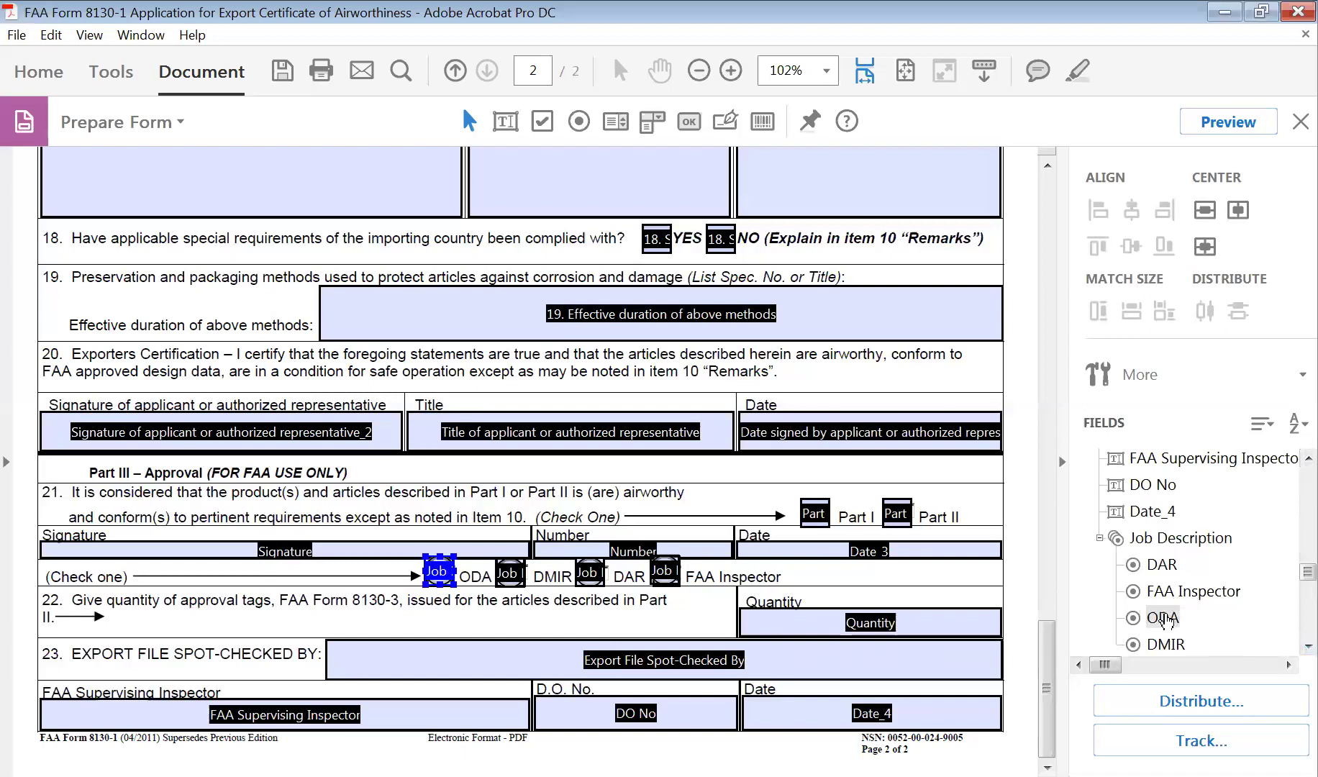
pyautogui.moveTo(1164, 619); pyautogui.dragTo(1149, 541)
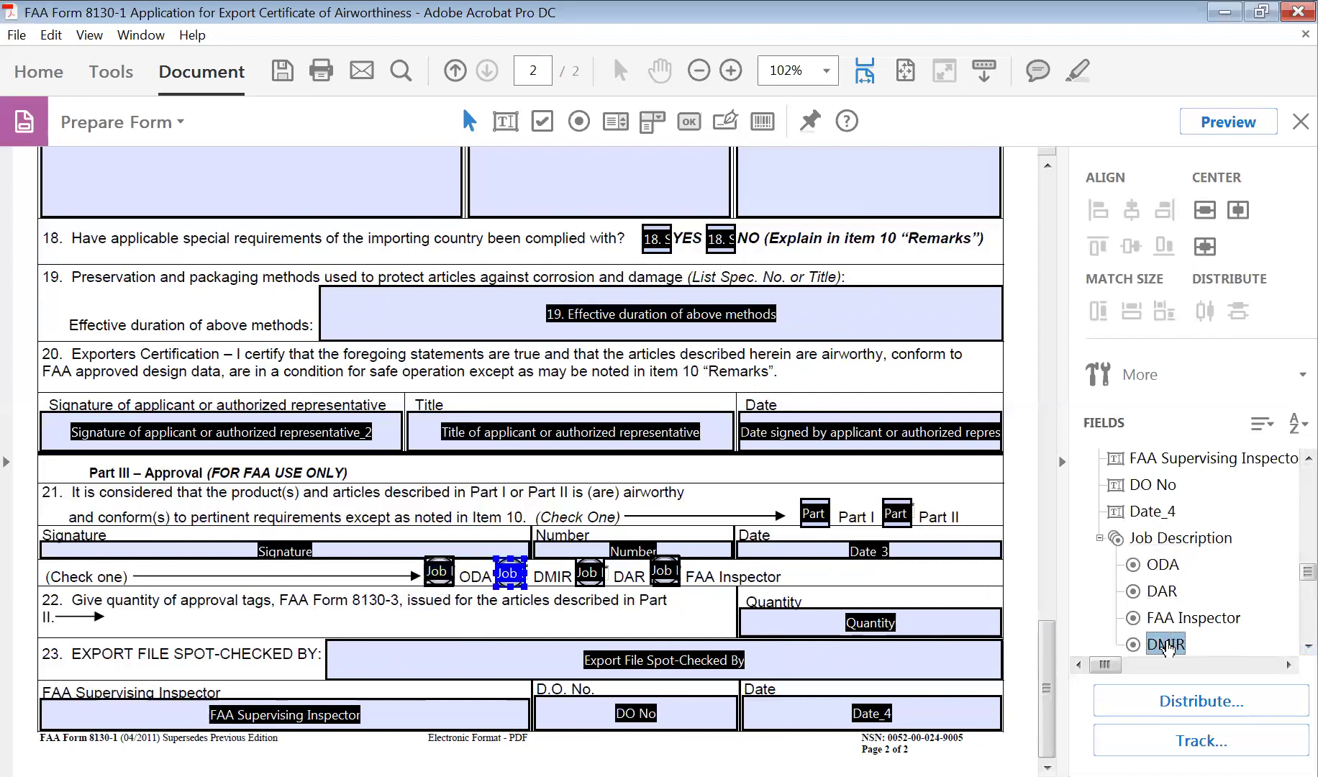
pyautogui.moveTo(1167, 648); pyautogui.dragTo(1171, 581)
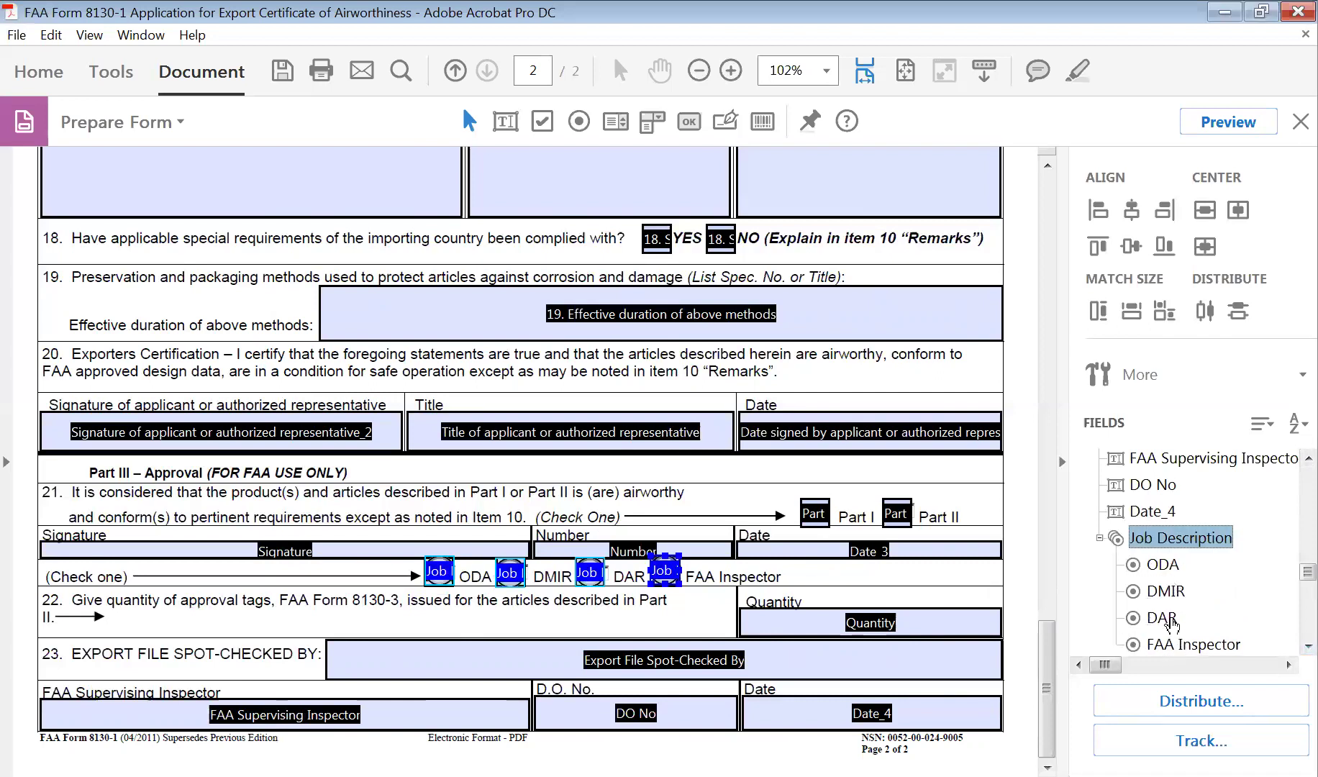
pyautogui.click(1173, 621)
pyautogui.click(1173, 644)
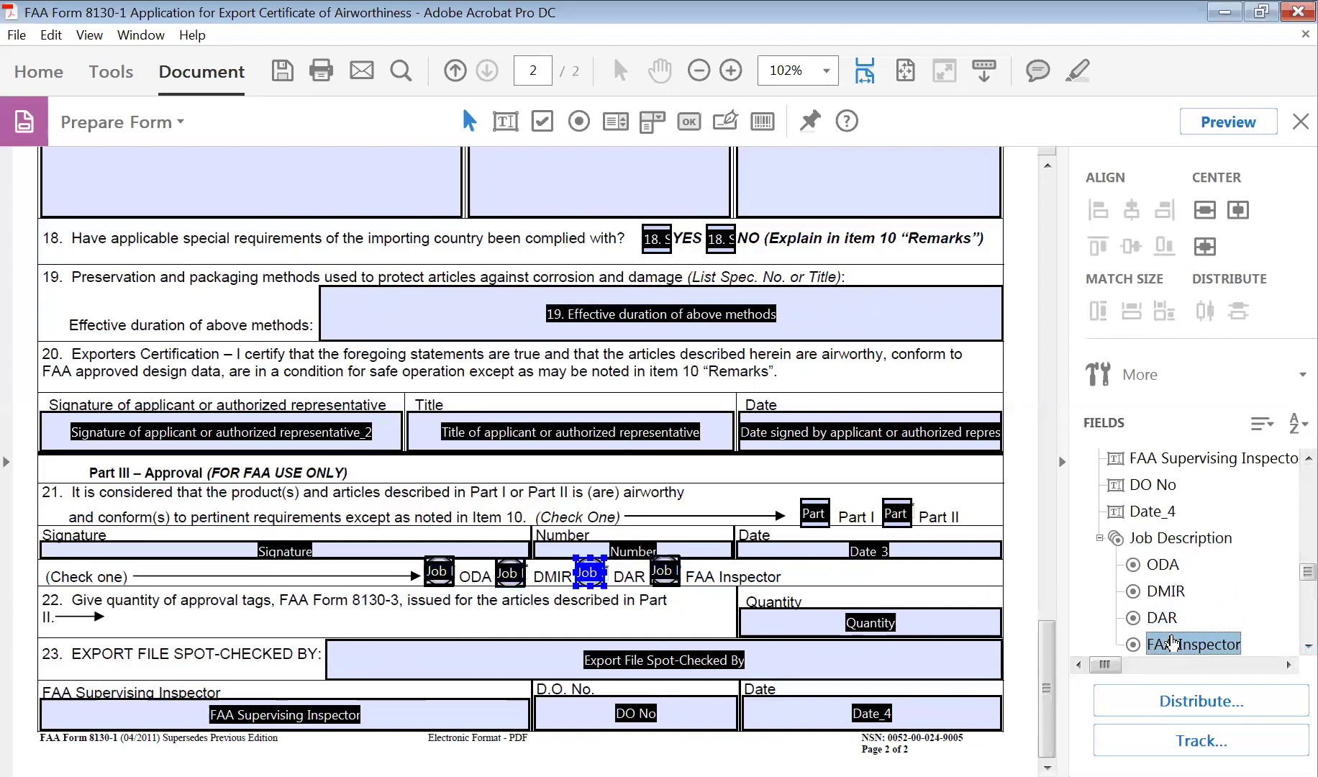
pyautogui.click(1164, 564)
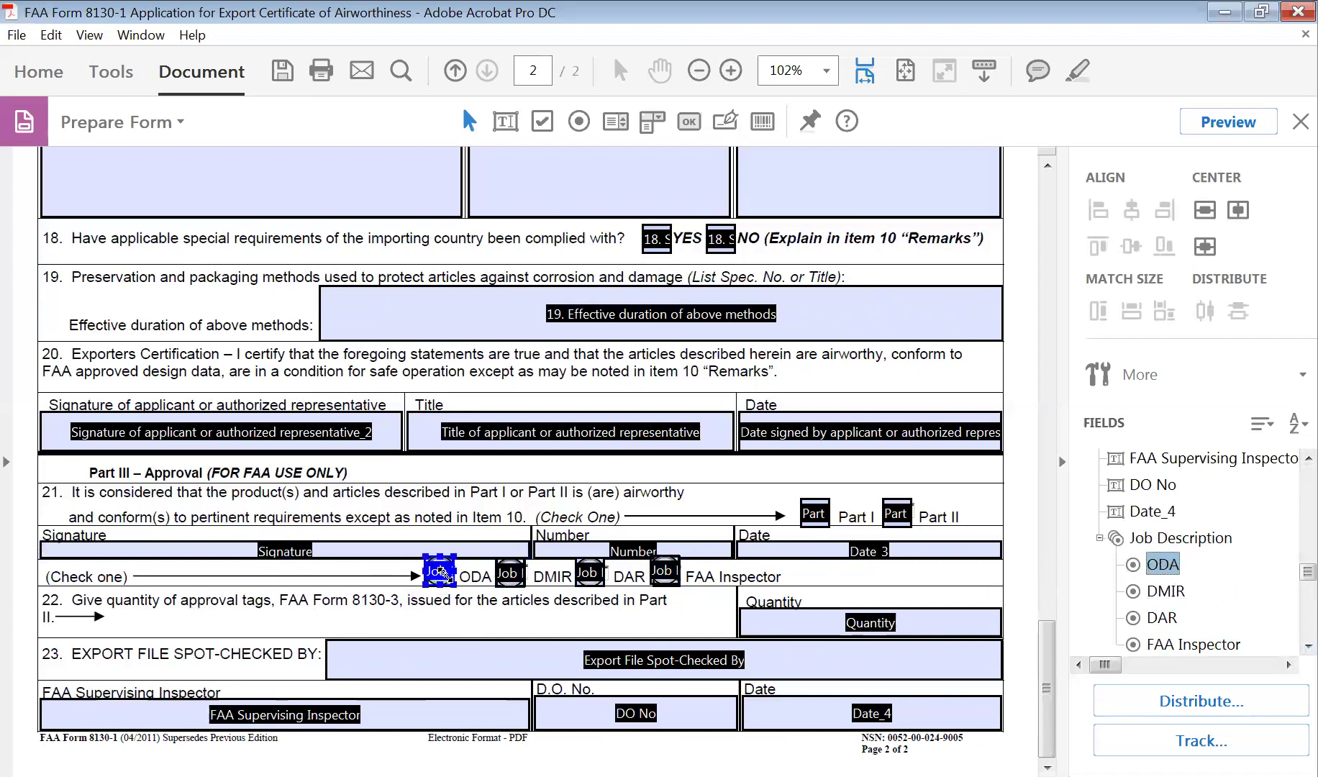
# Step: Set the ODA and DMIR radio buttons' Button Style to Check
pyautogui.rightClick(438, 573)
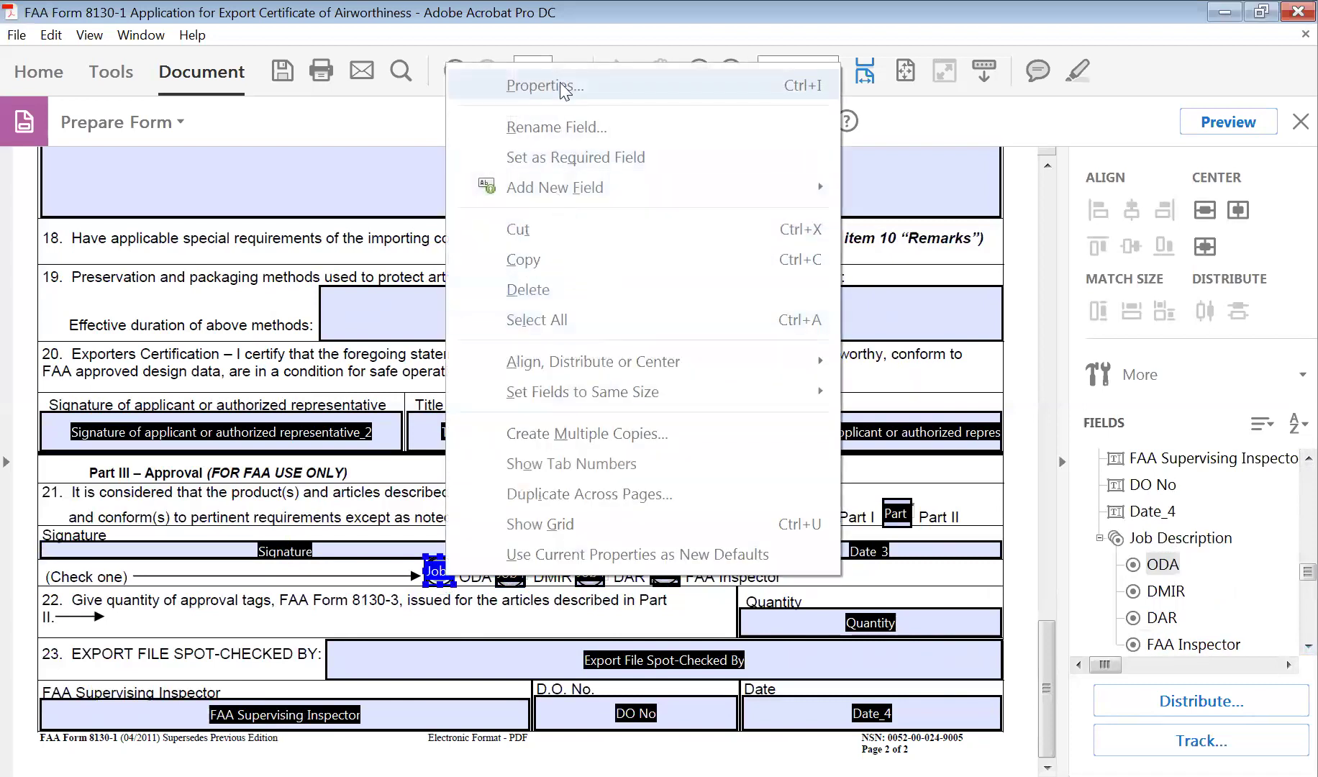
pyautogui.click(560, 85)
pyautogui.click(281, 61)
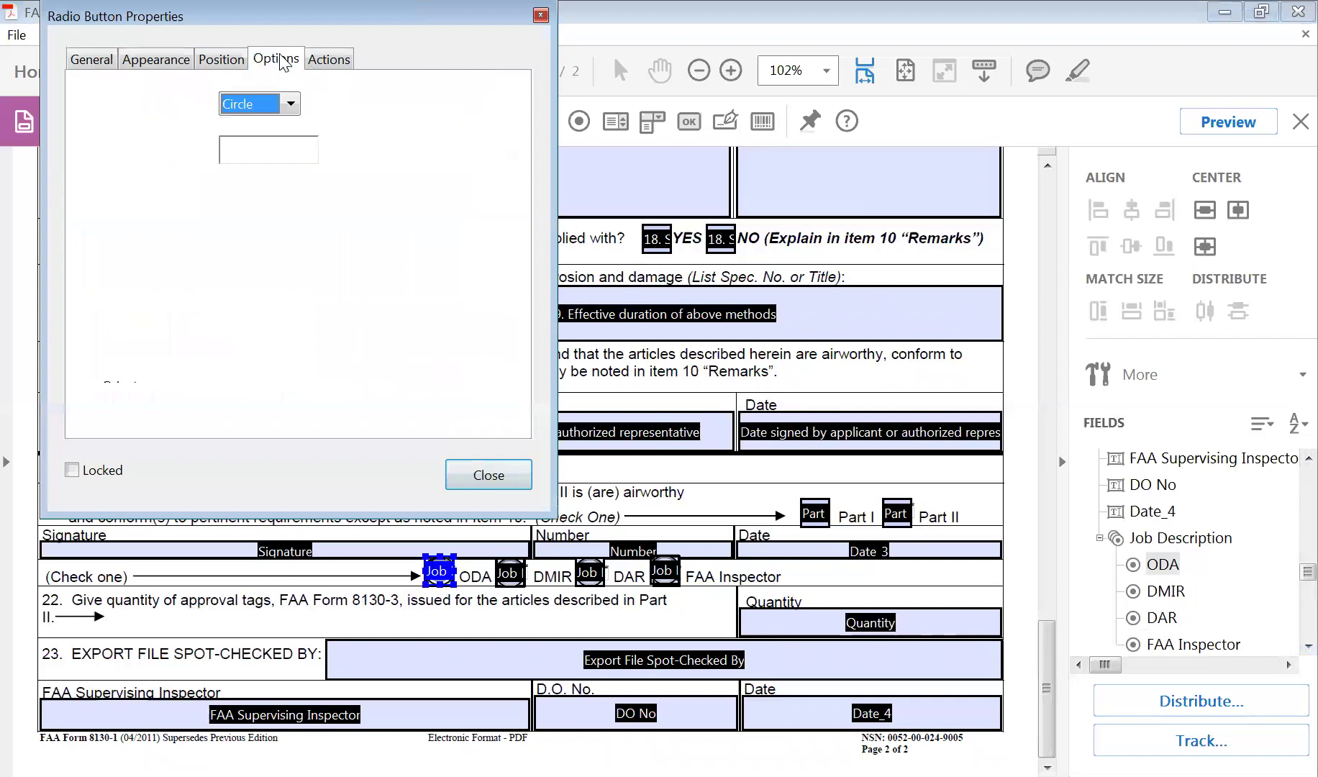
pyautogui.click(290, 105)
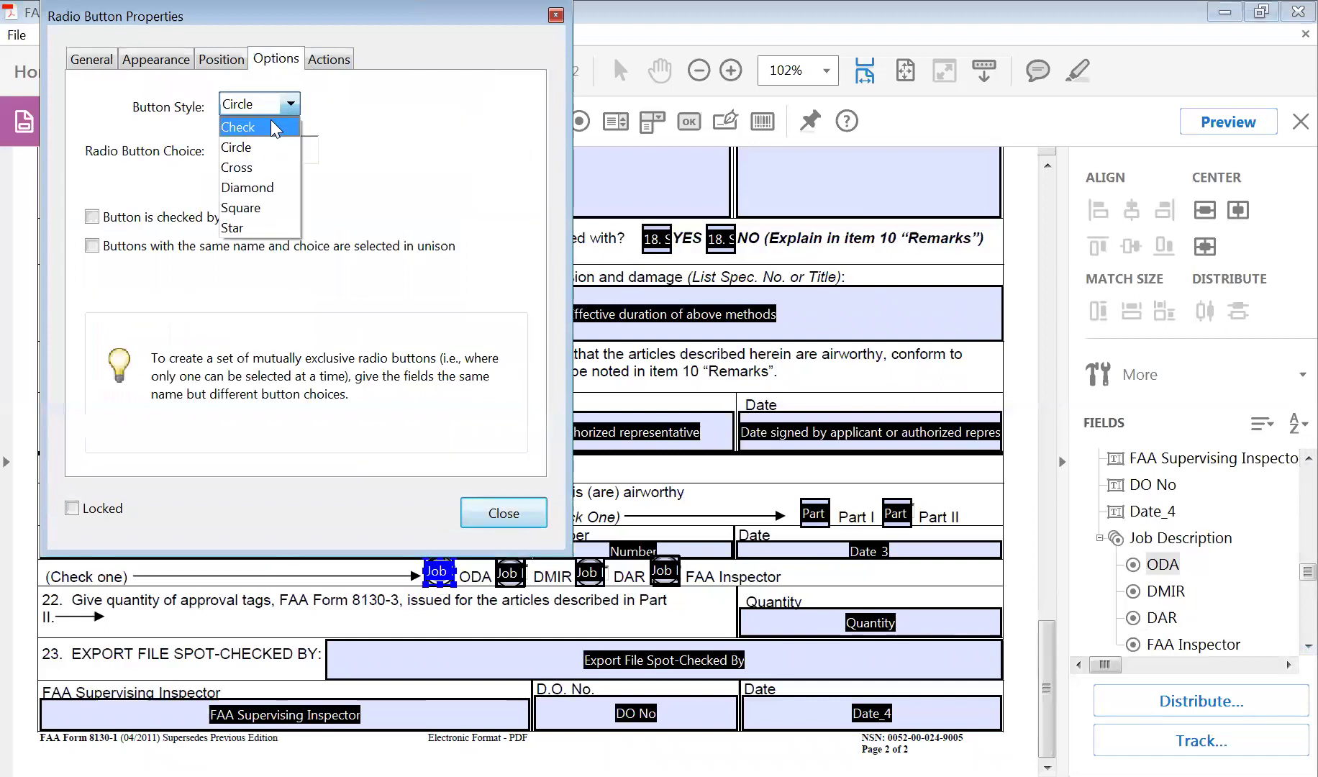
pyautogui.click(274, 127)
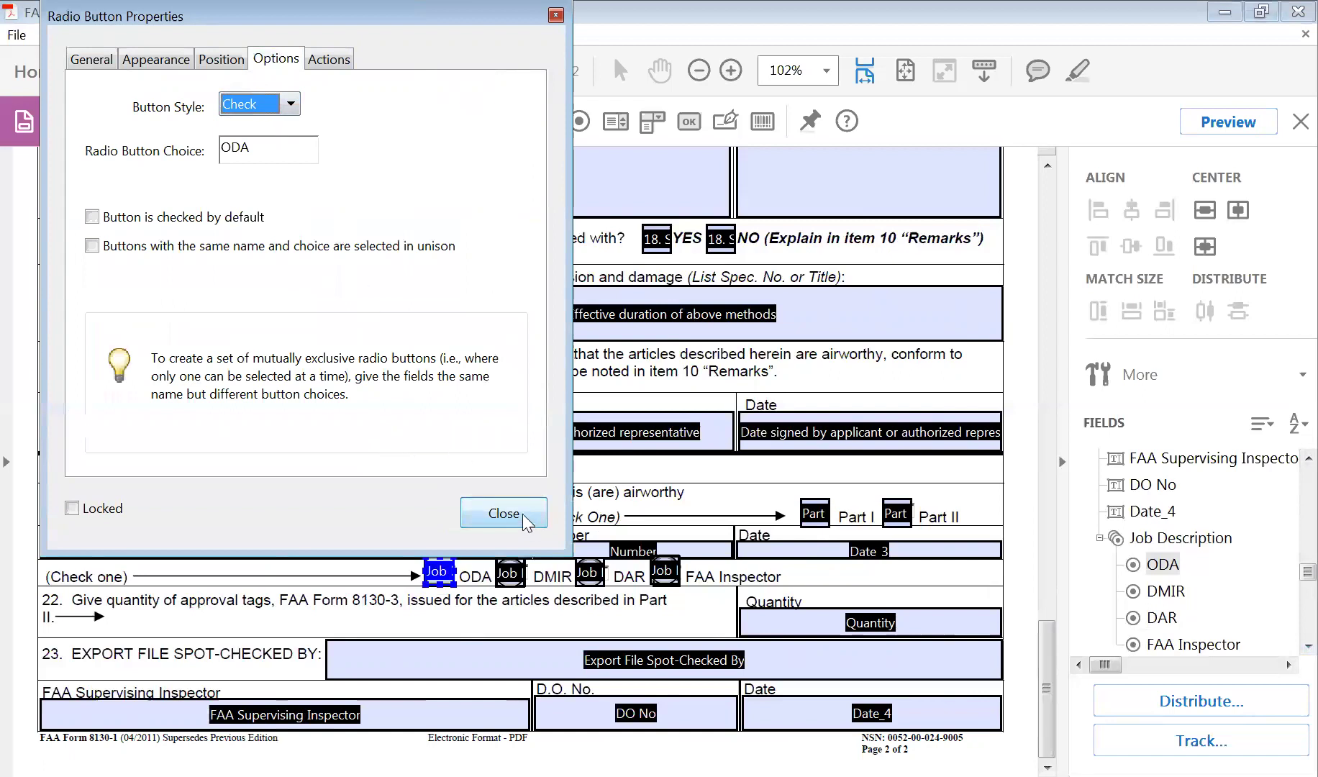
pyautogui.click(510, 574)
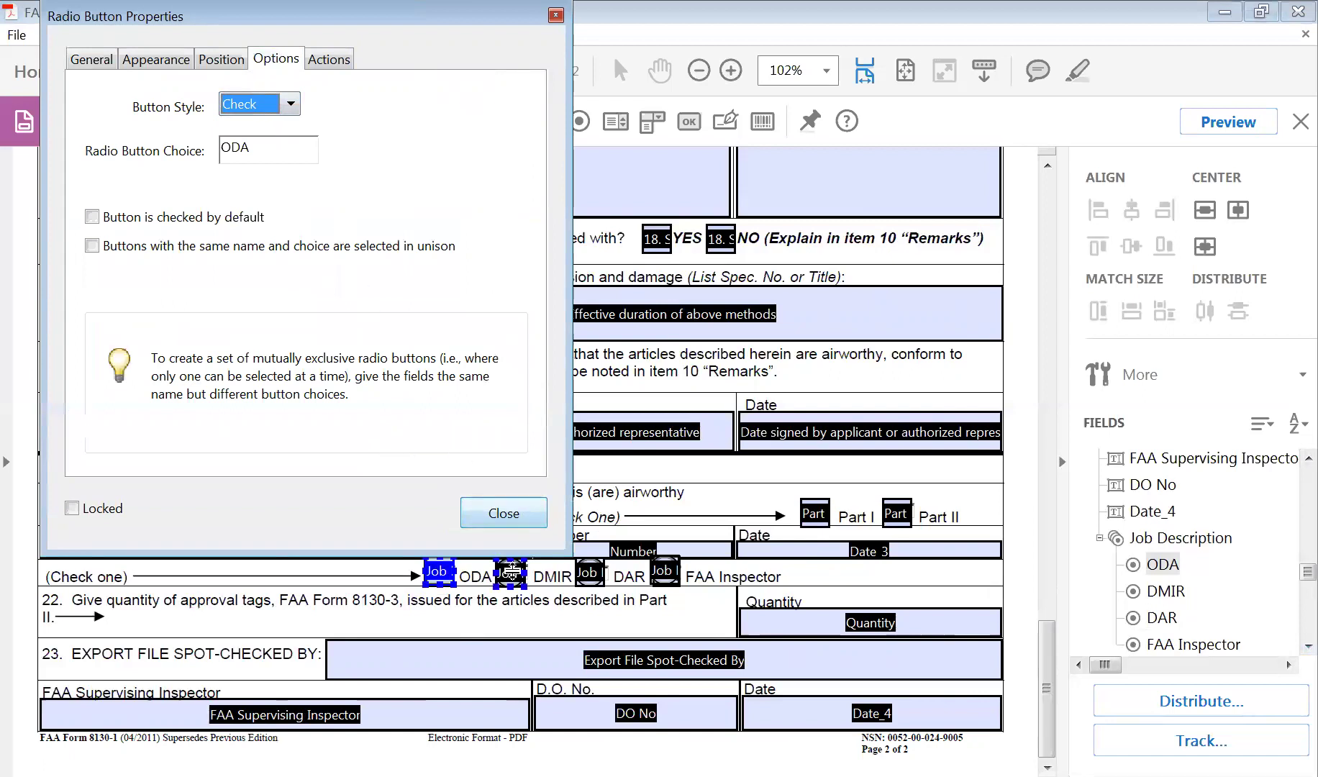
pyautogui.click(290, 105)
pyautogui.click(274, 126)
# Step: Give the DAR and FAA Inspector buttons the Check style as well, then close the properties
pyautogui.keyDown('shift'); pyautogui.click(590, 574); pyautogui.keyUp('shift')
pyautogui.click(595, 573)
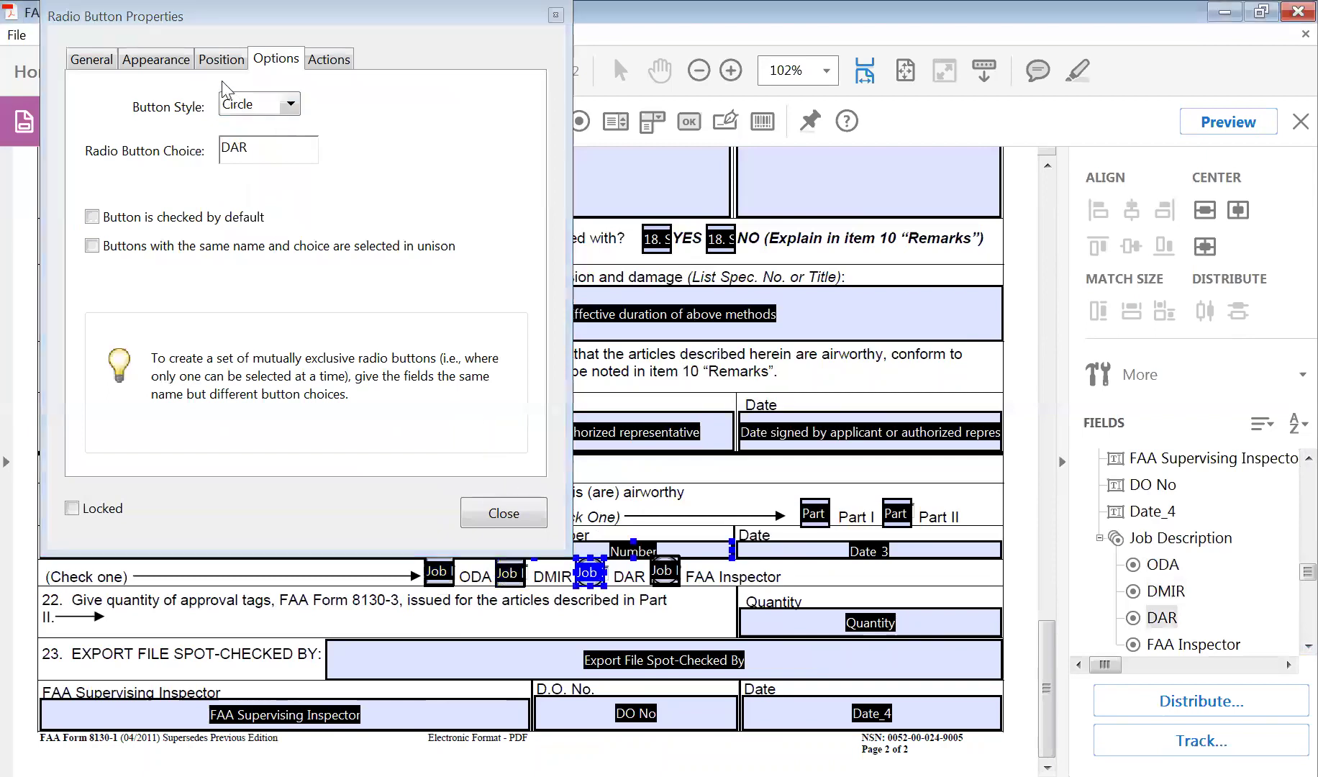
pyautogui.click(290, 105)
pyautogui.click(274, 126)
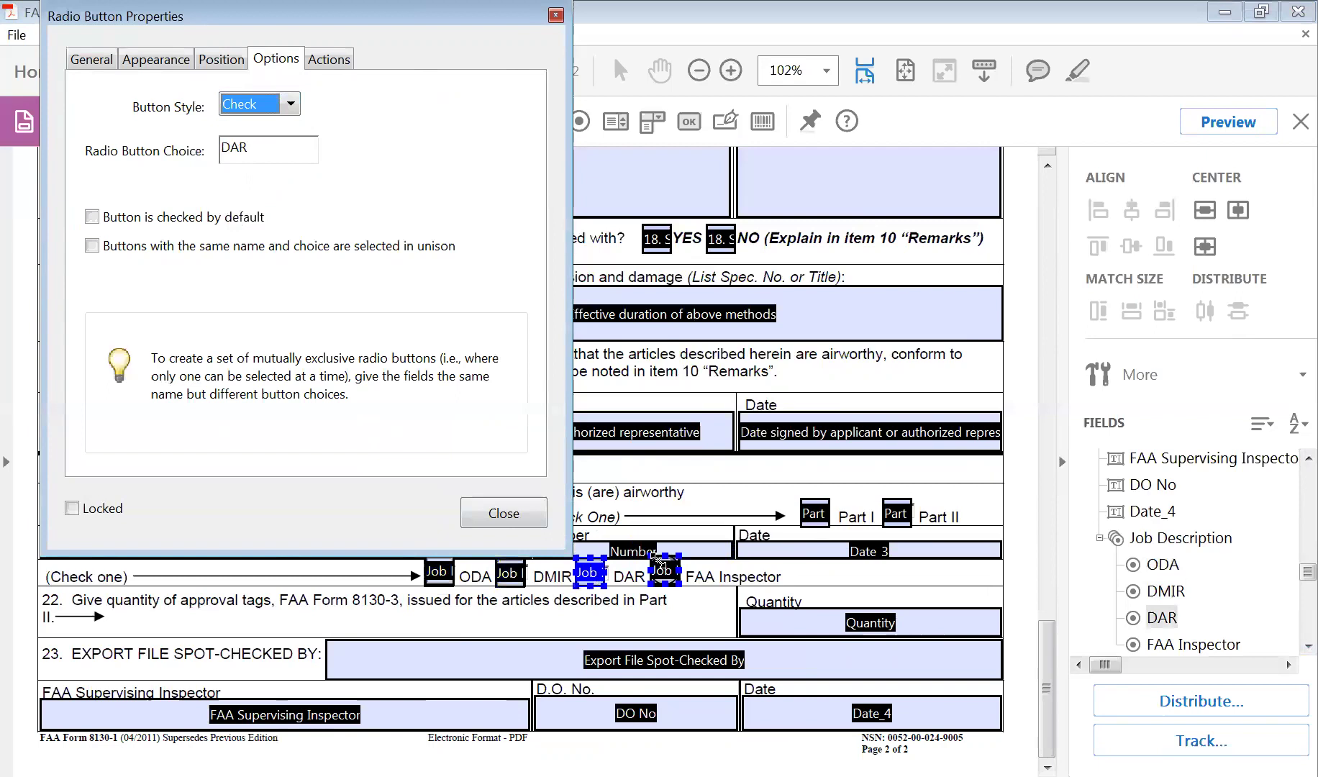
pyautogui.keyDown('shift'); pyautogui.click(663, 572); pyautogui.keyUp('shift')
pyautogui.click(664, 573)
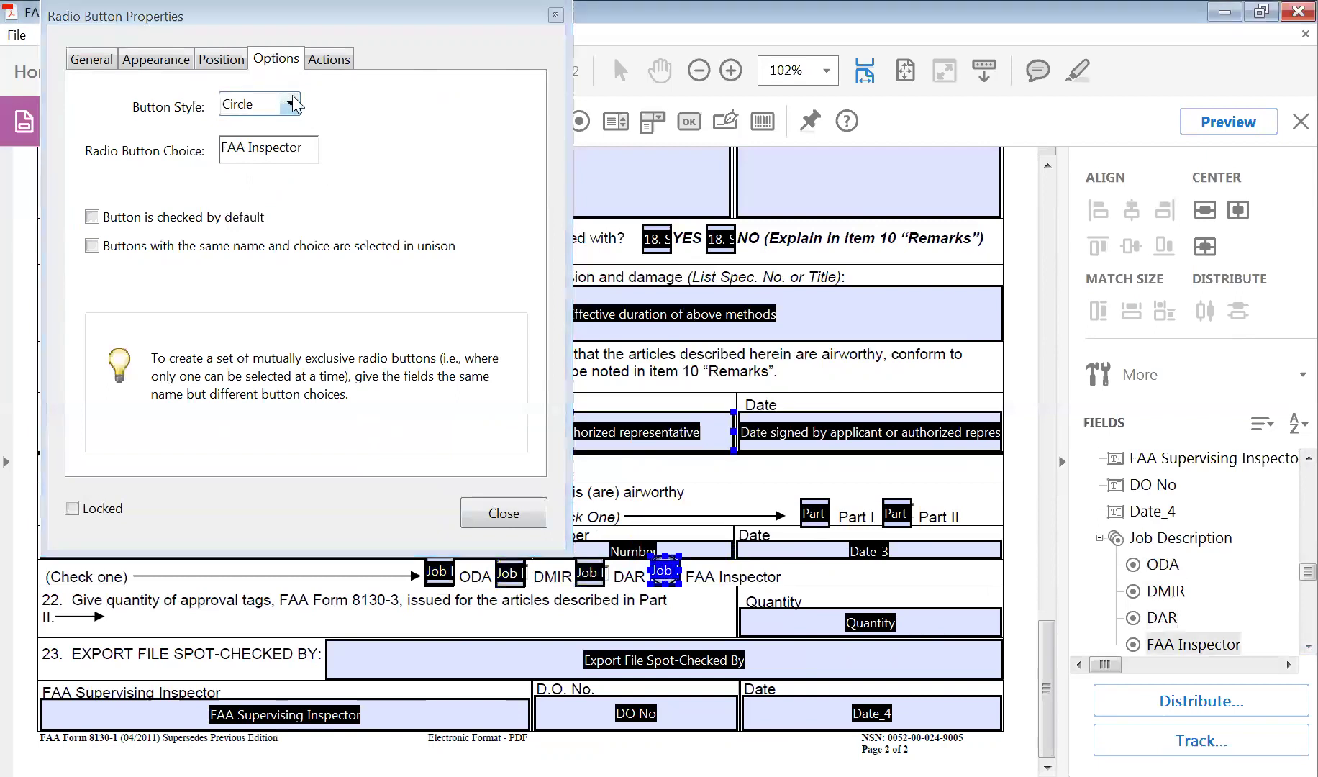
pyautogui.click(294, 105)
pyautogui.click(288, 126)
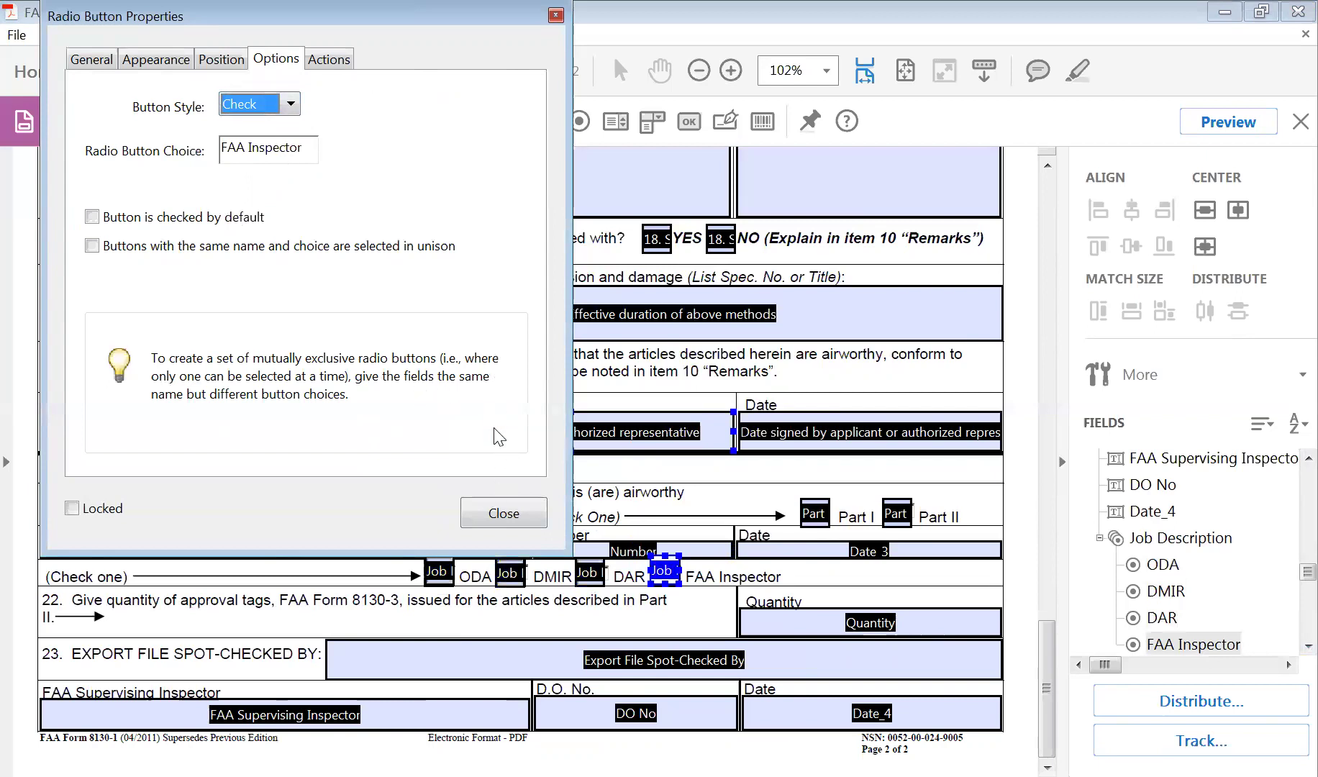
pyautogui.click(511, 511)
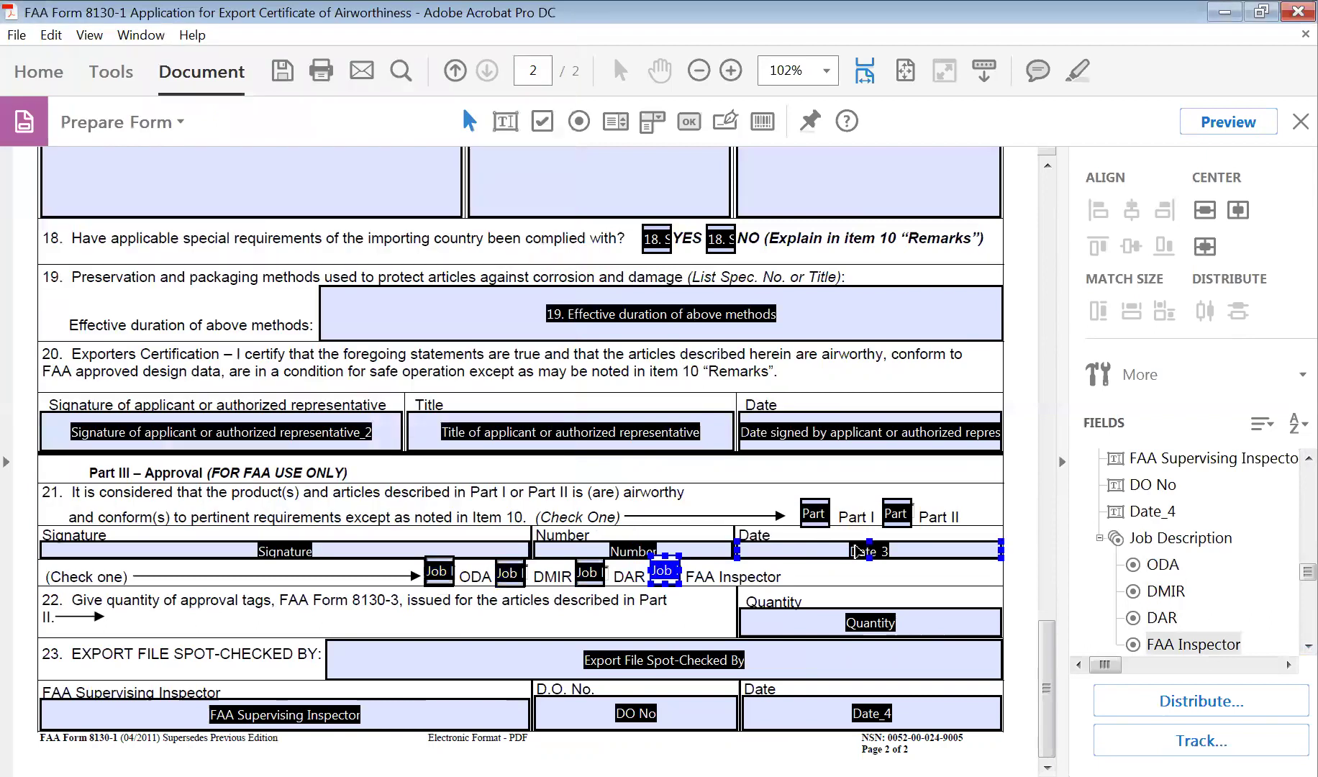
# Step: Drag the Job Description radio group up the Fields list to sit directly after Date_3
pyautogui.click(1101, 539)
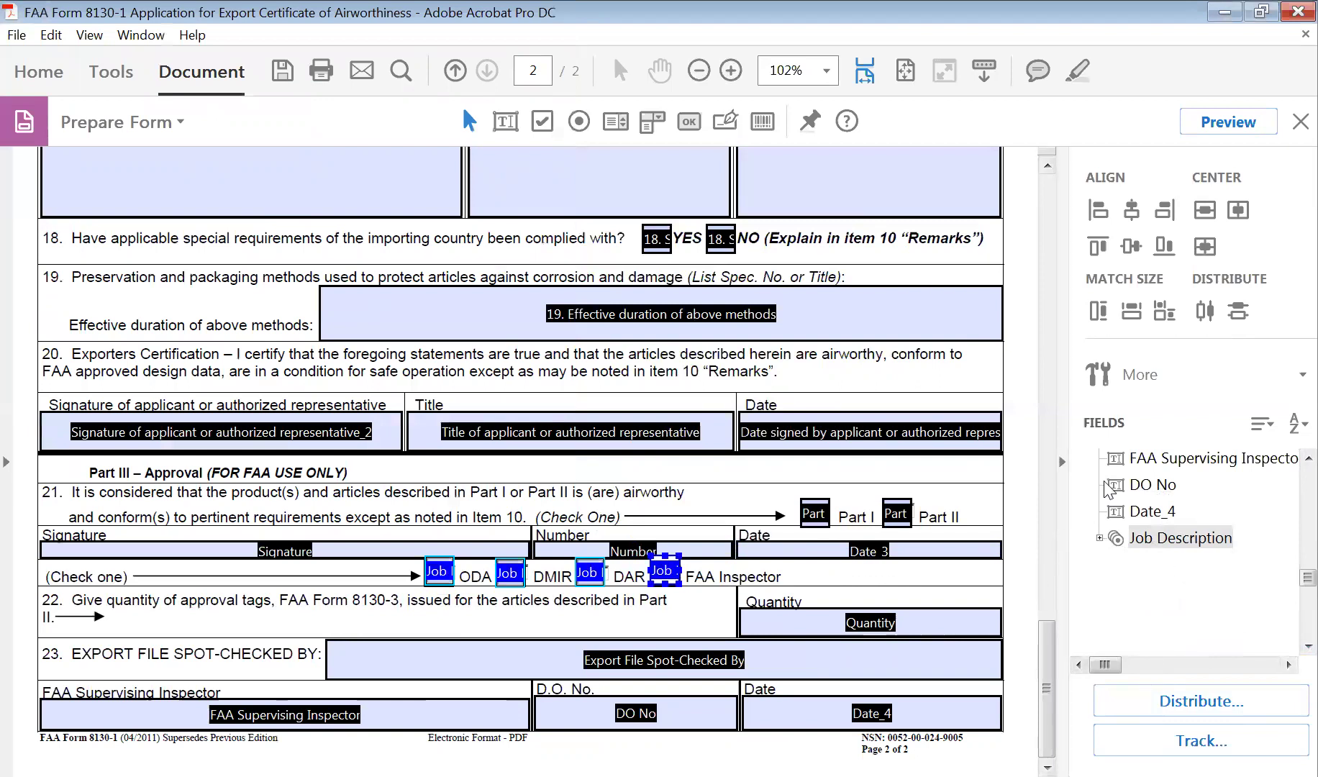
pyautogui.scroll(3, 1194, 547)
pyautogui.scroll(-2, 1195, 554)
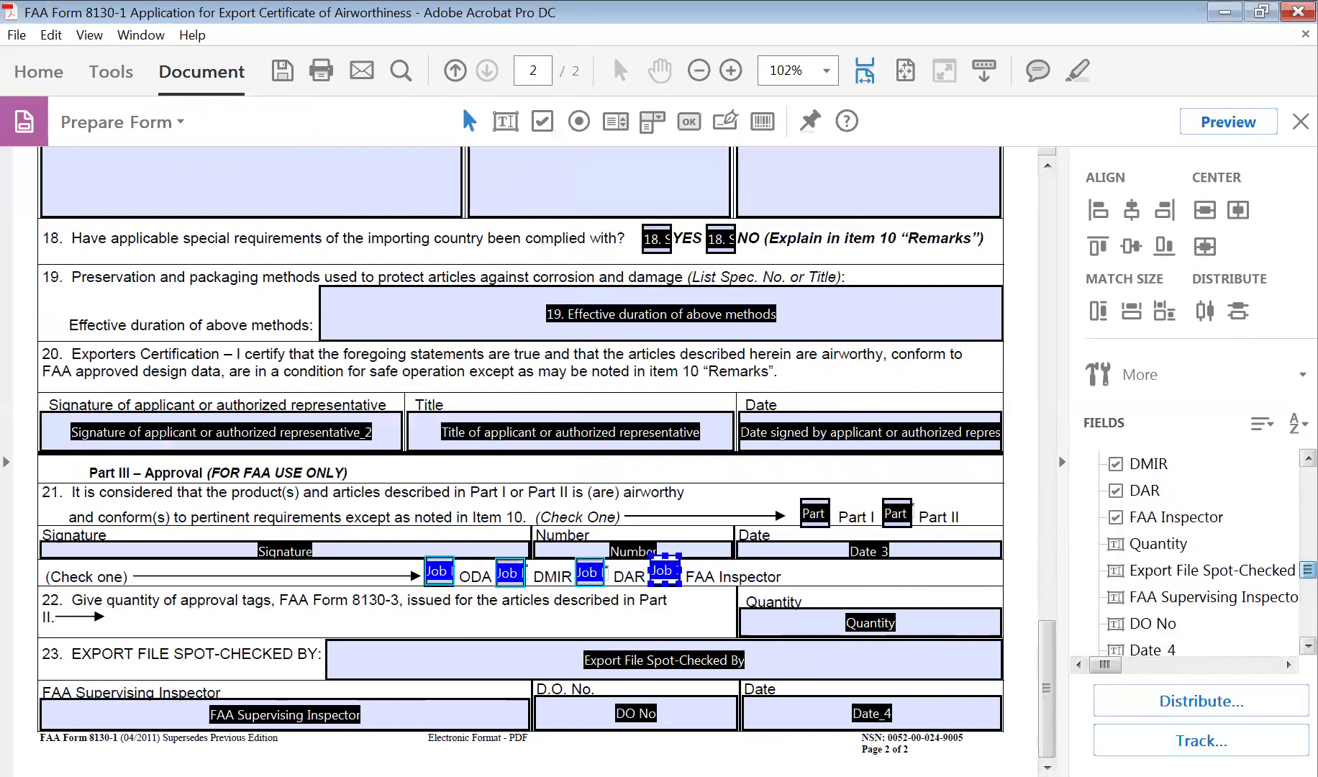
pyautogui.scroll(-3, 1155, 504)
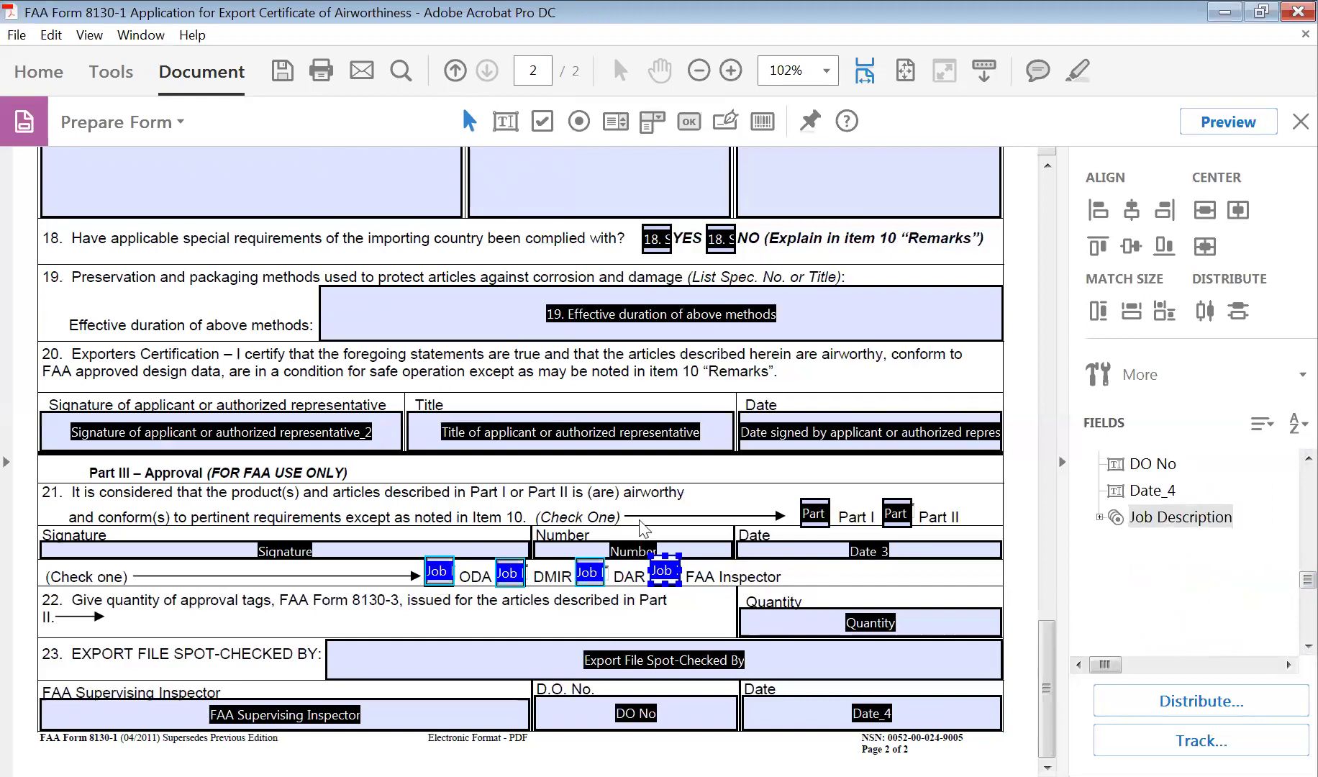
pyautogui.keyDown('shift'); pyautogui.click(901, 552); pyautogui.keyUp('shift')
pyautogui.keyDown('shift'); pyautogui.click(900, 553); pyautogui.keyUp('shift')
pyautogui.moveTo(1143, 525); pyautogui.dragTo(1148, 488)
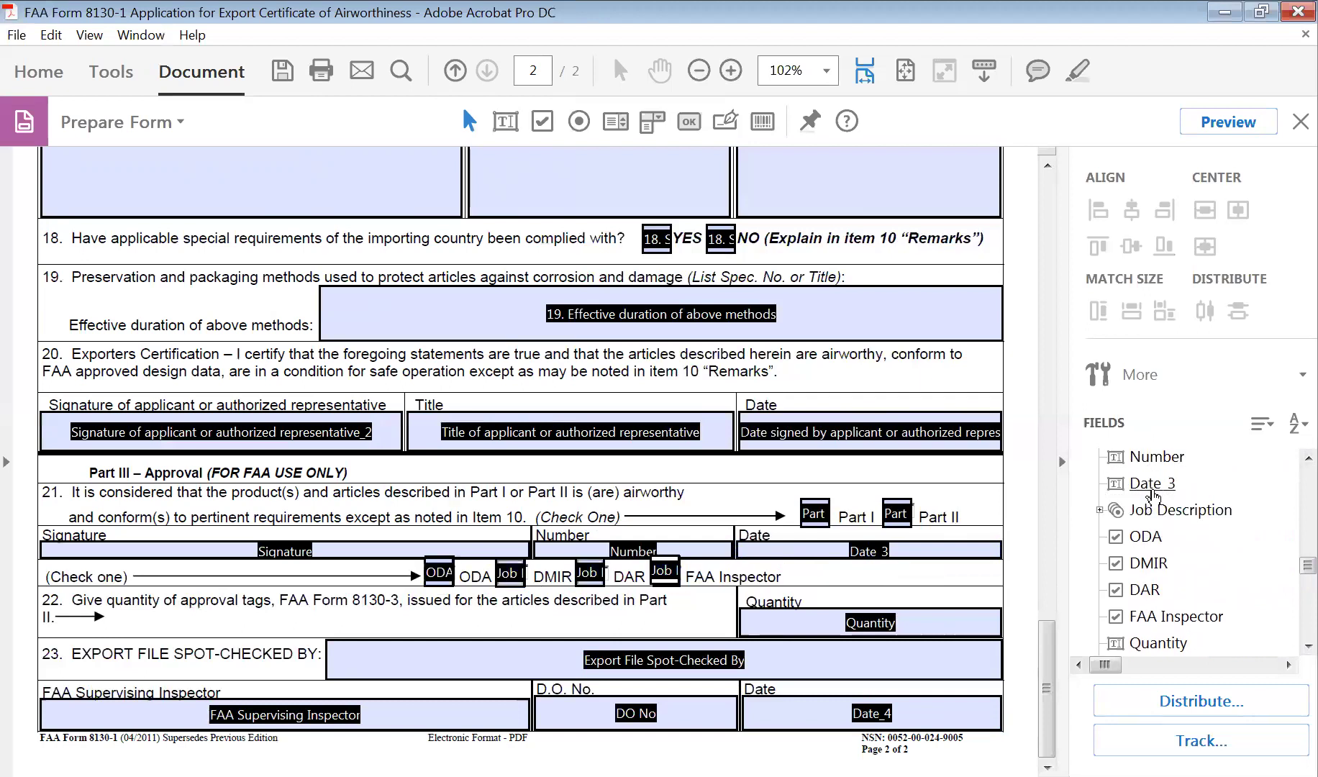
# Step: Delete the four leftover ODA, DMIR, DAR and FAA Inspector checkbox fields
pyautogui.click(1154, 491)
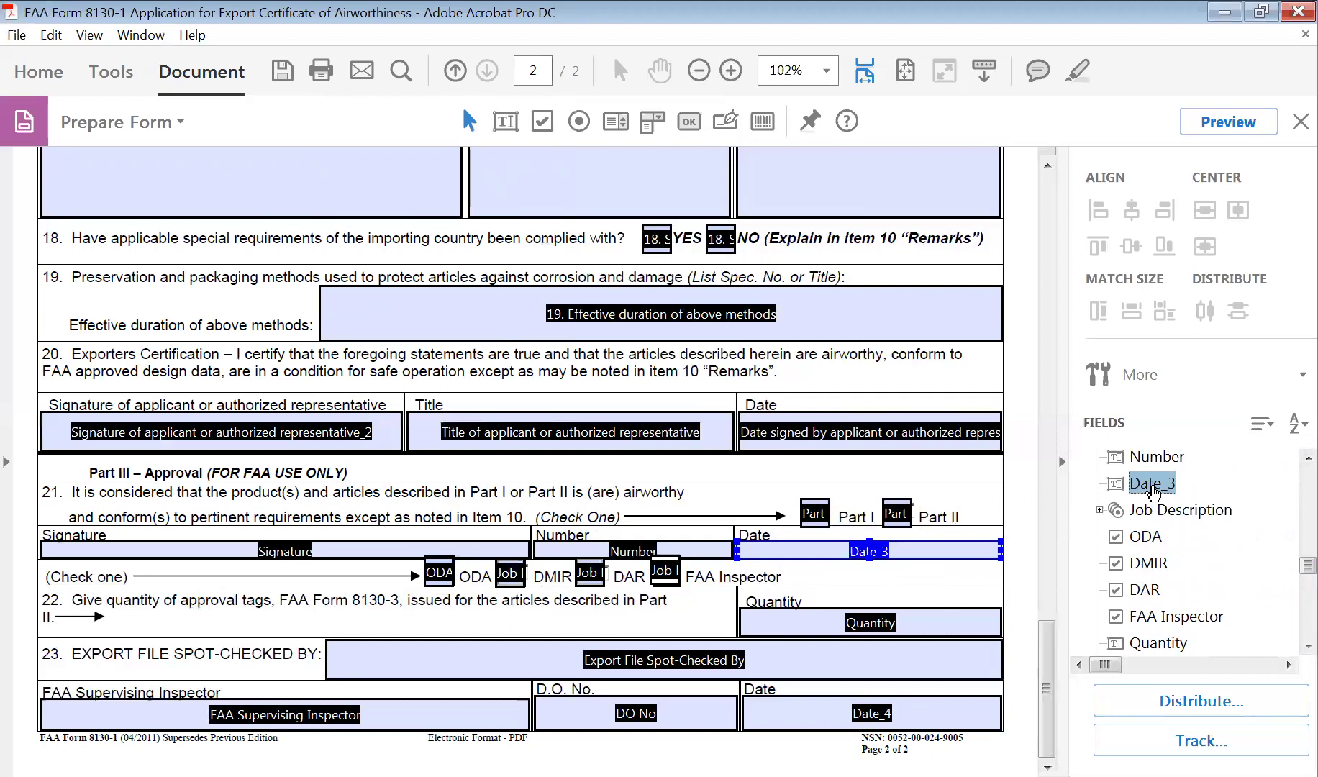
pyautogui.click(1099, 510)
pyautogui.click(1164, 537)
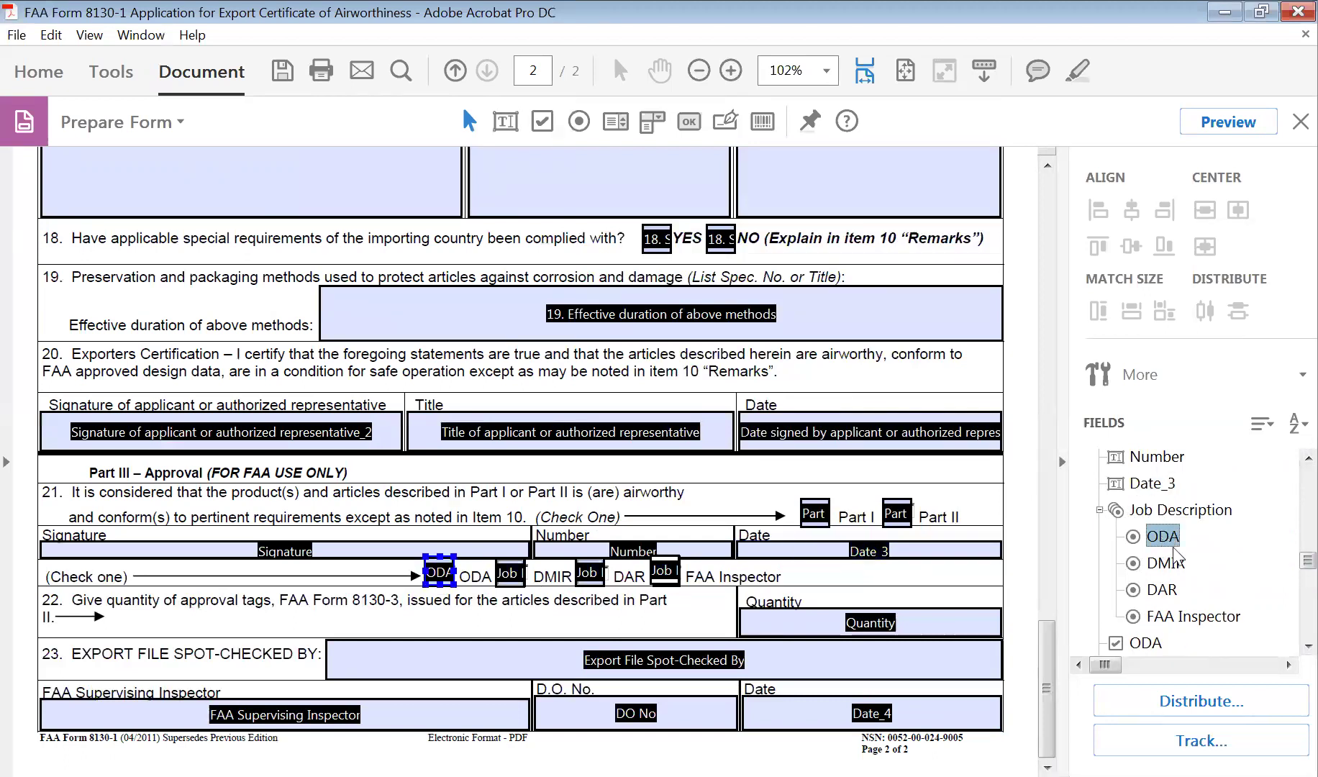
pyautogui.click(1171, 564)
pyautogui.click(1165, 591)
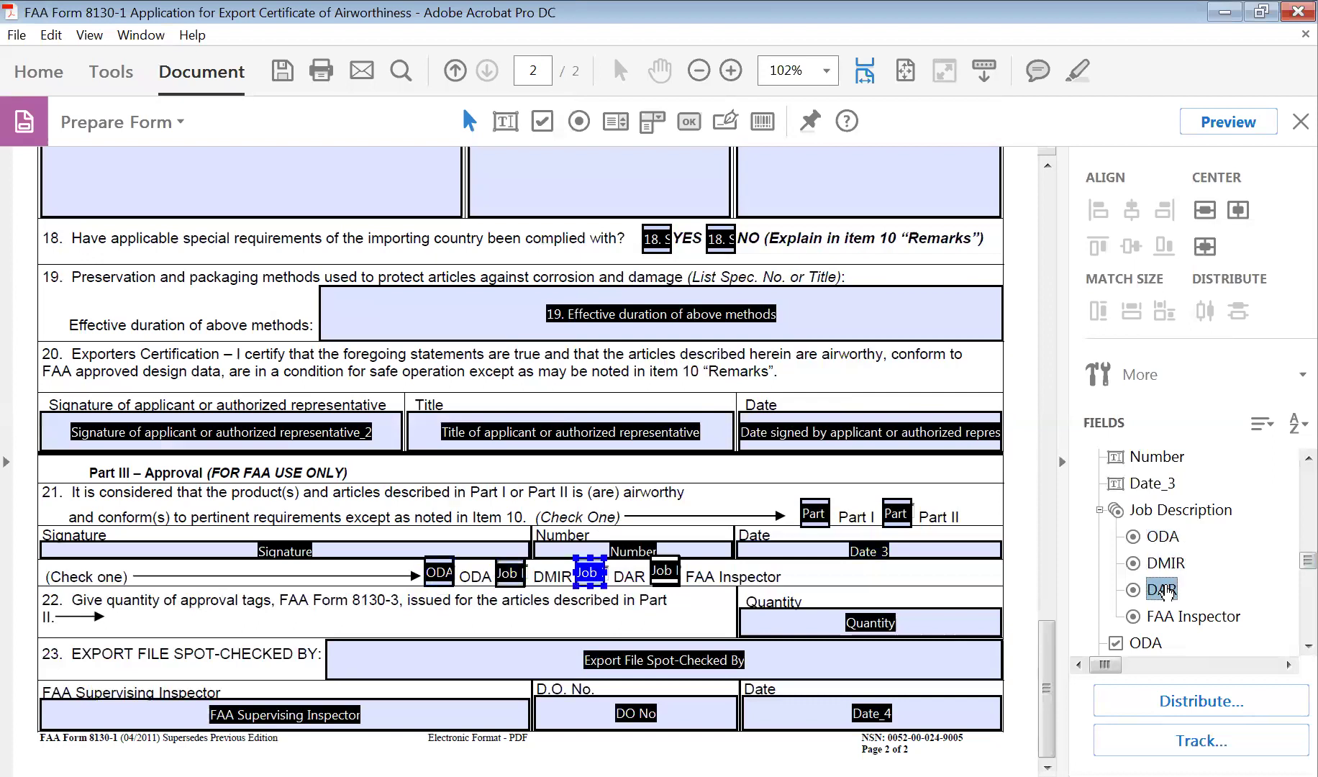
pyautogui.click(1184, 617)
pyautogui.scroll(-1, 1155, 590)
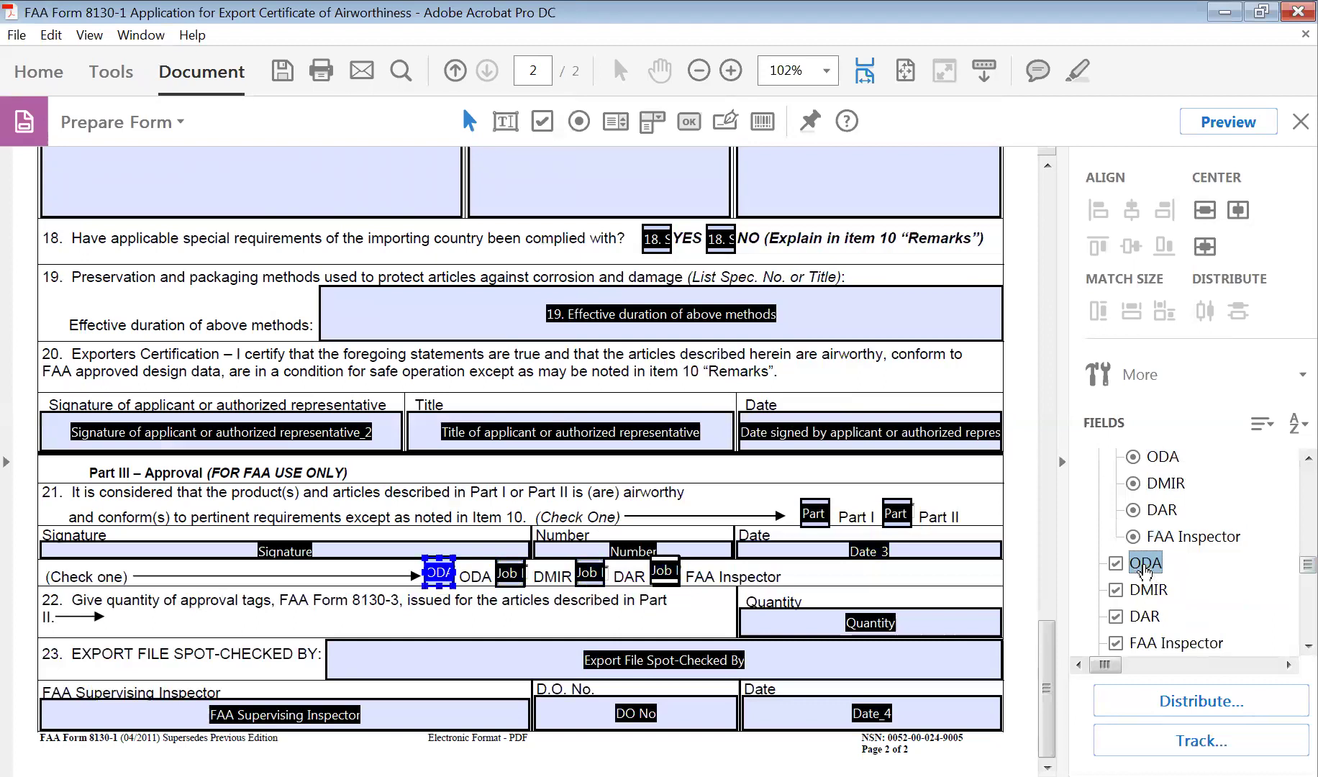
pyautogui.press('Delete')
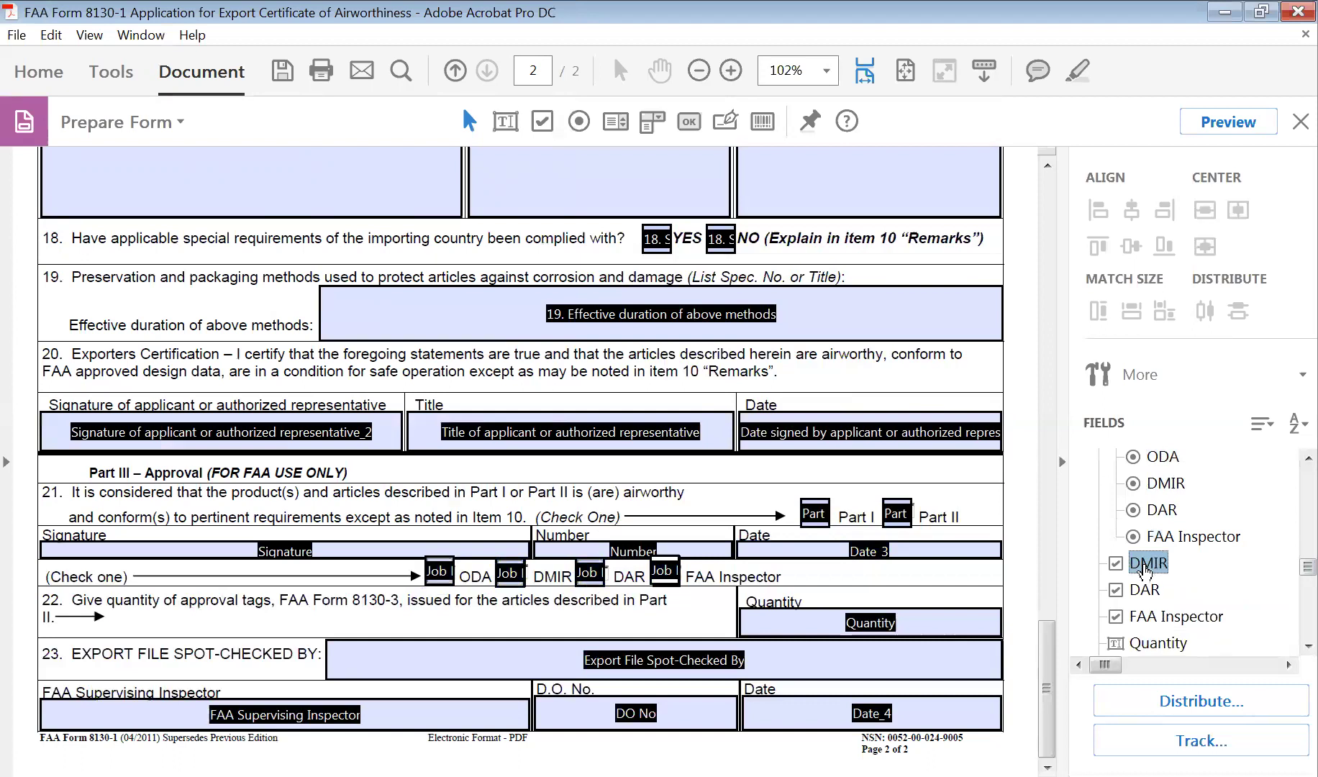
pyautogui.press('Delete')
pyautogui.press('Delete')
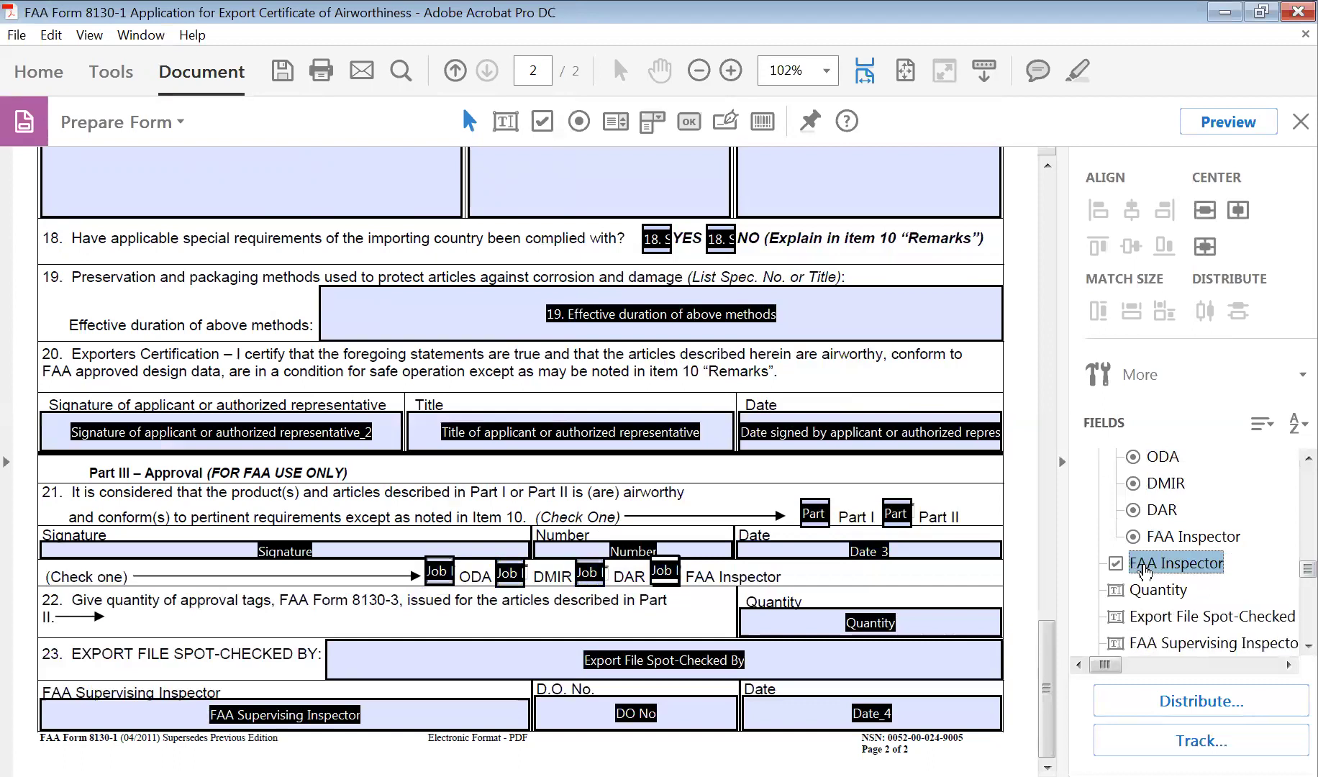
pyautogui.press('Delete')
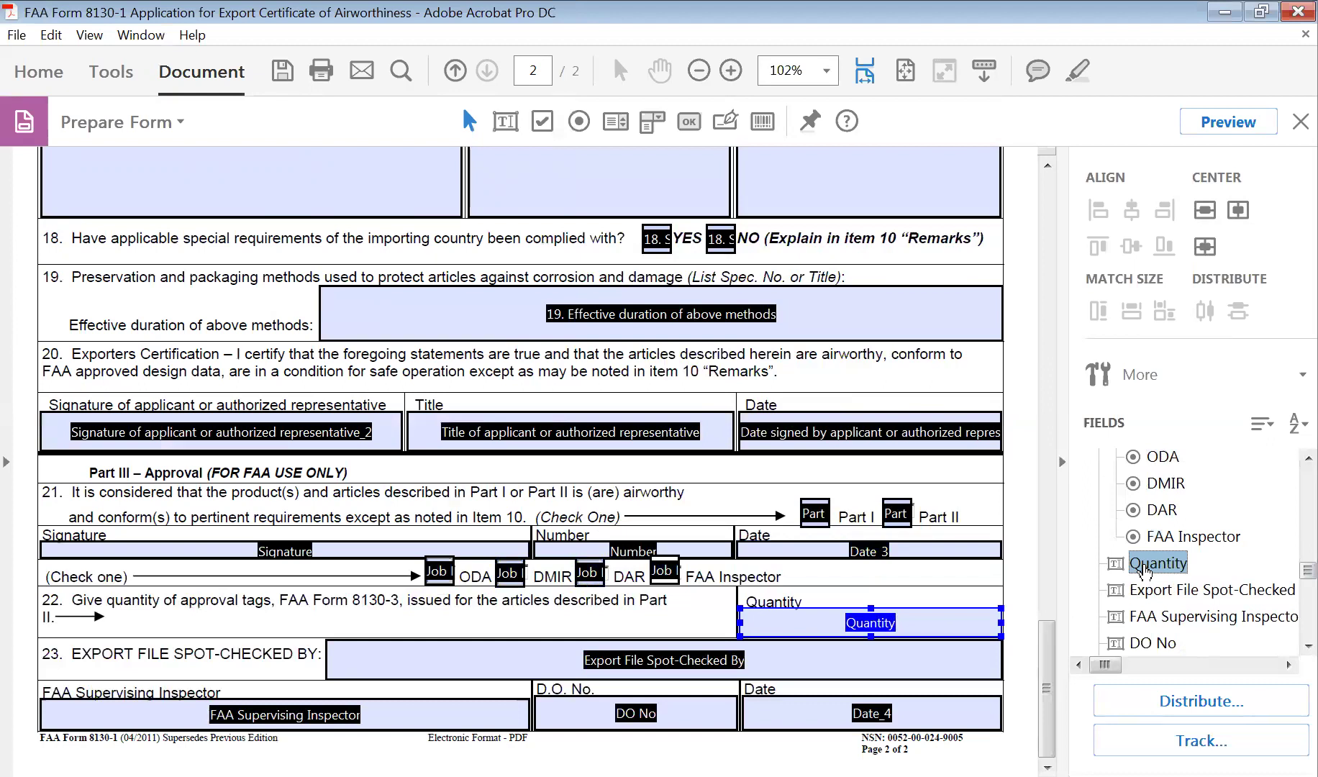
# Step: Preview the form and tick ODA, DMIR, DAR, then FAA Inspector to test exclusivity
pyautogui.click(1228, 117)
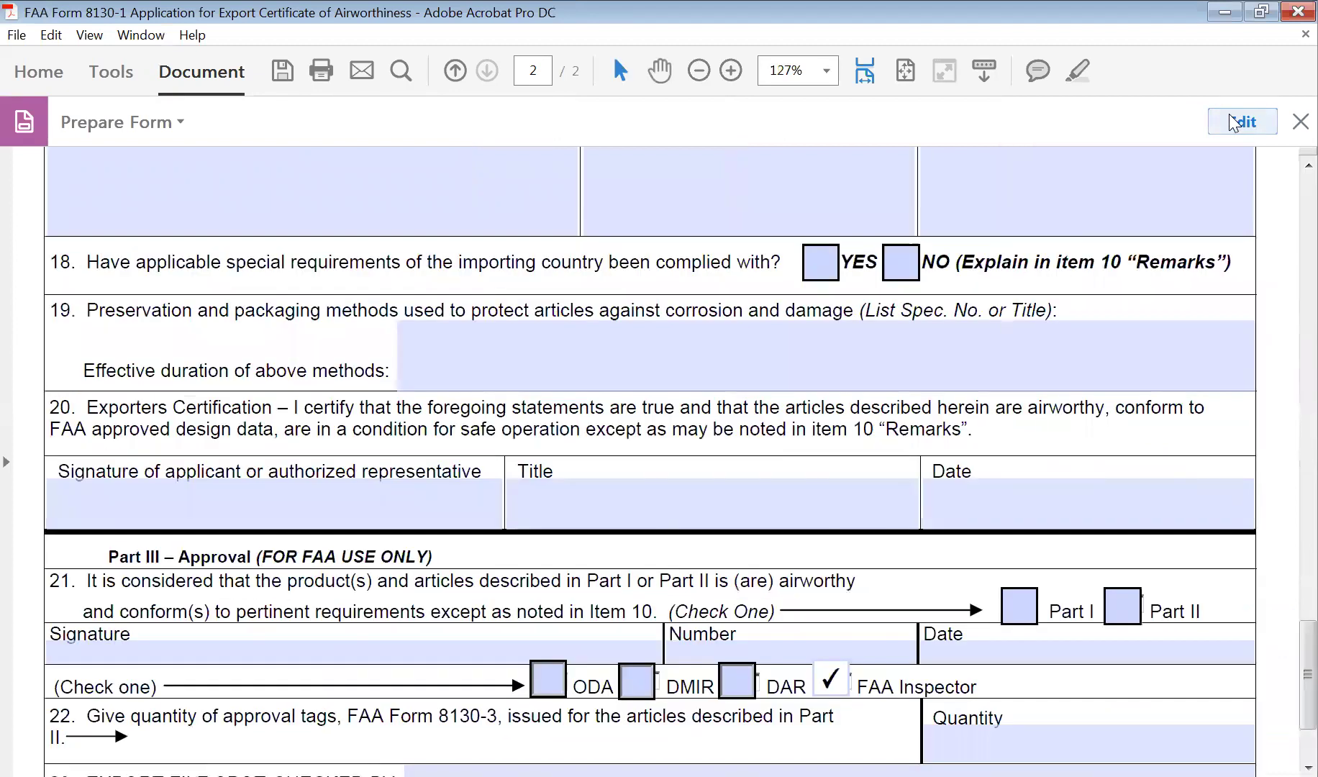
pyautogui.click(546, 687)
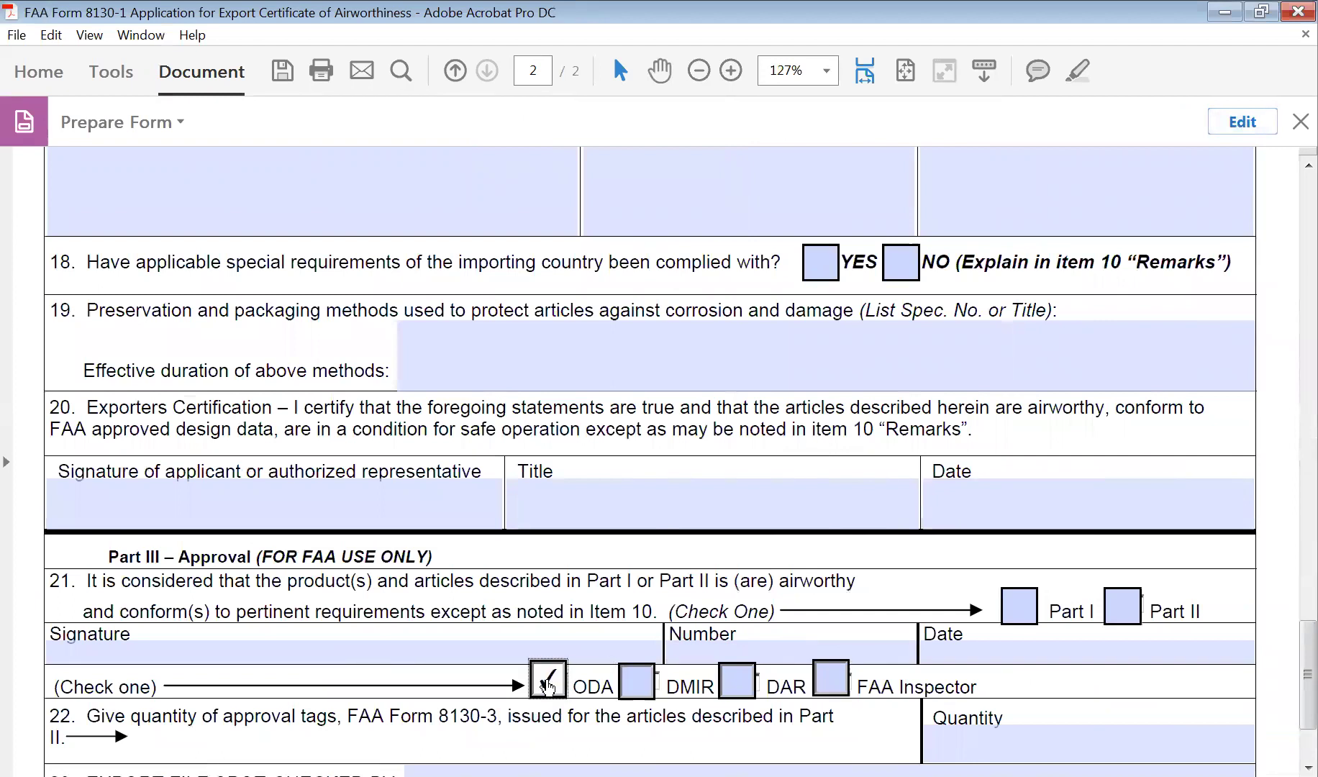
pyautogui.click(636, 682)
pyautogui.click(736, 680)
pyautogui.click(829, 681)
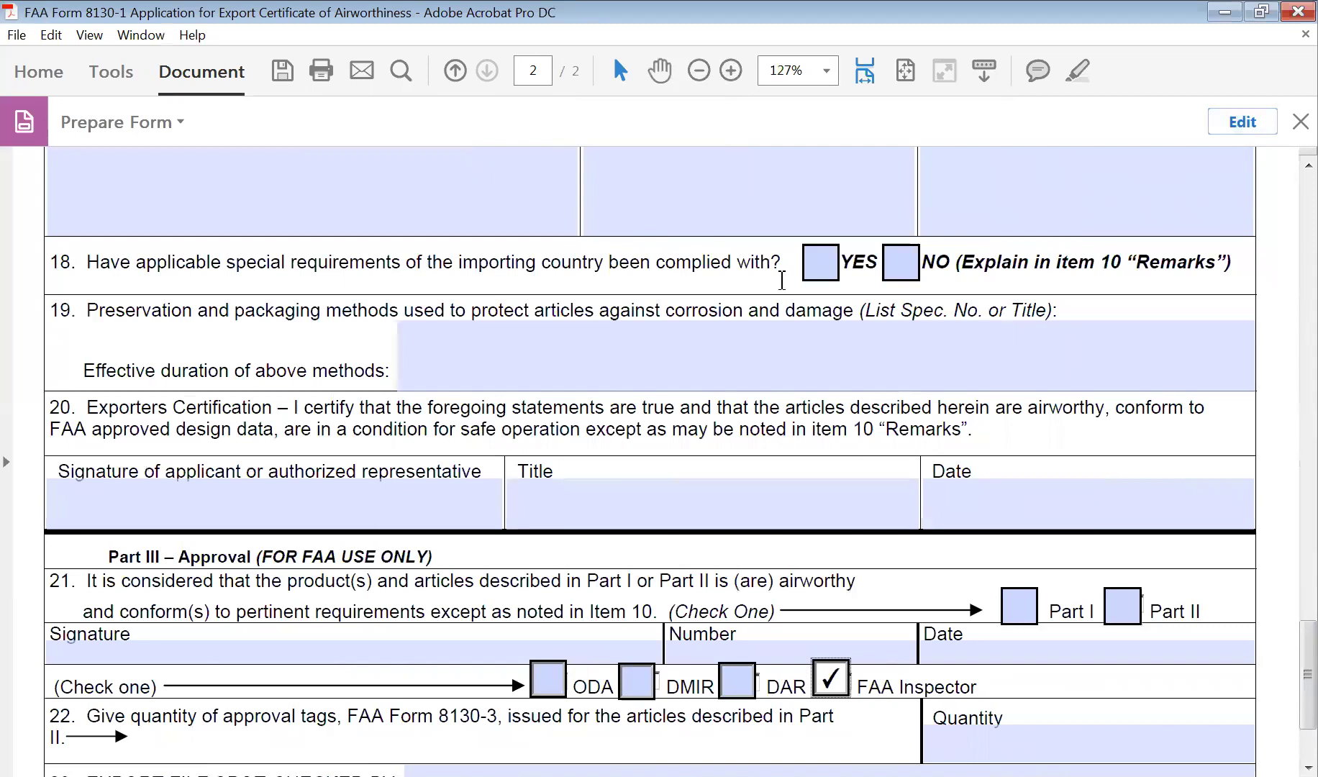
# Step: Zoom the page to 200% and scroll to the Part III approval rows
pyautogui.click(731, 70)
pyautogui.click(731, 70)
pyautogui.scroll(-5, 830, 310)
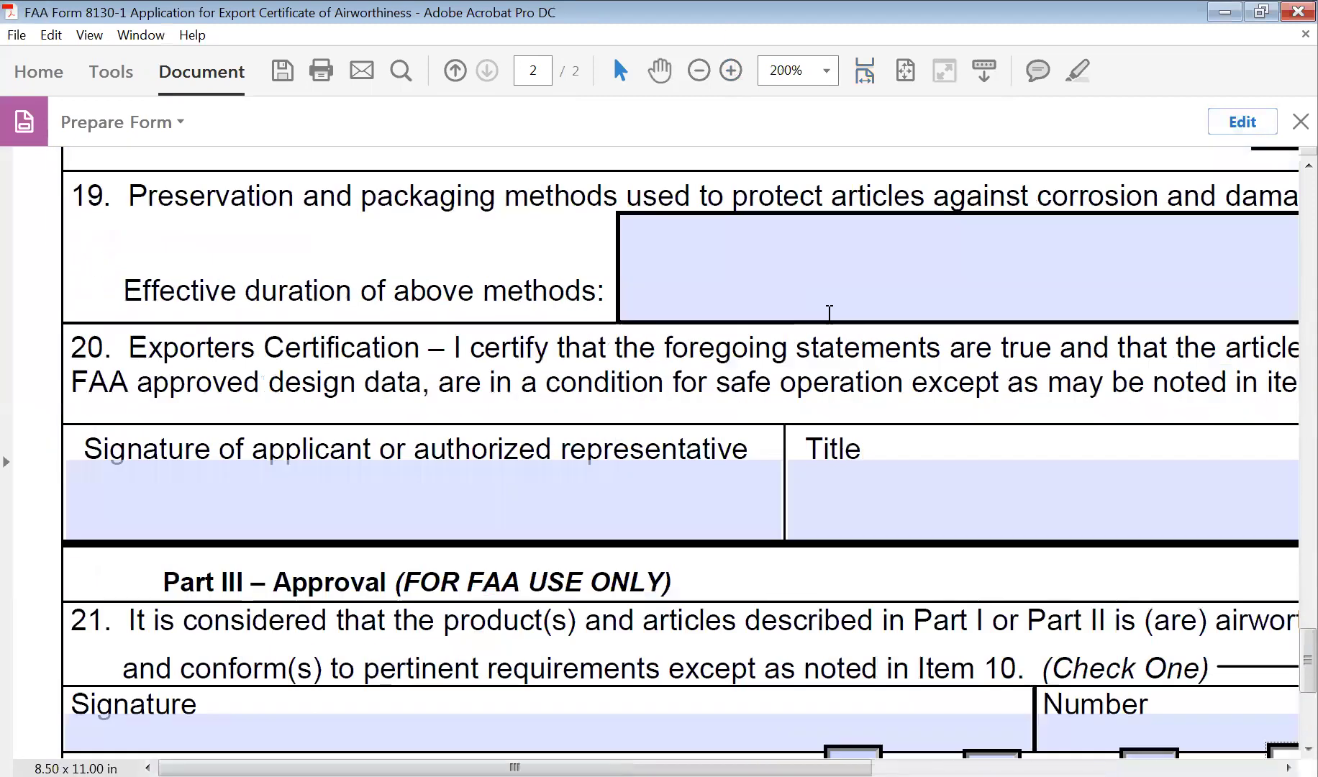
pyautogui.hscroll(5, 990, 753)
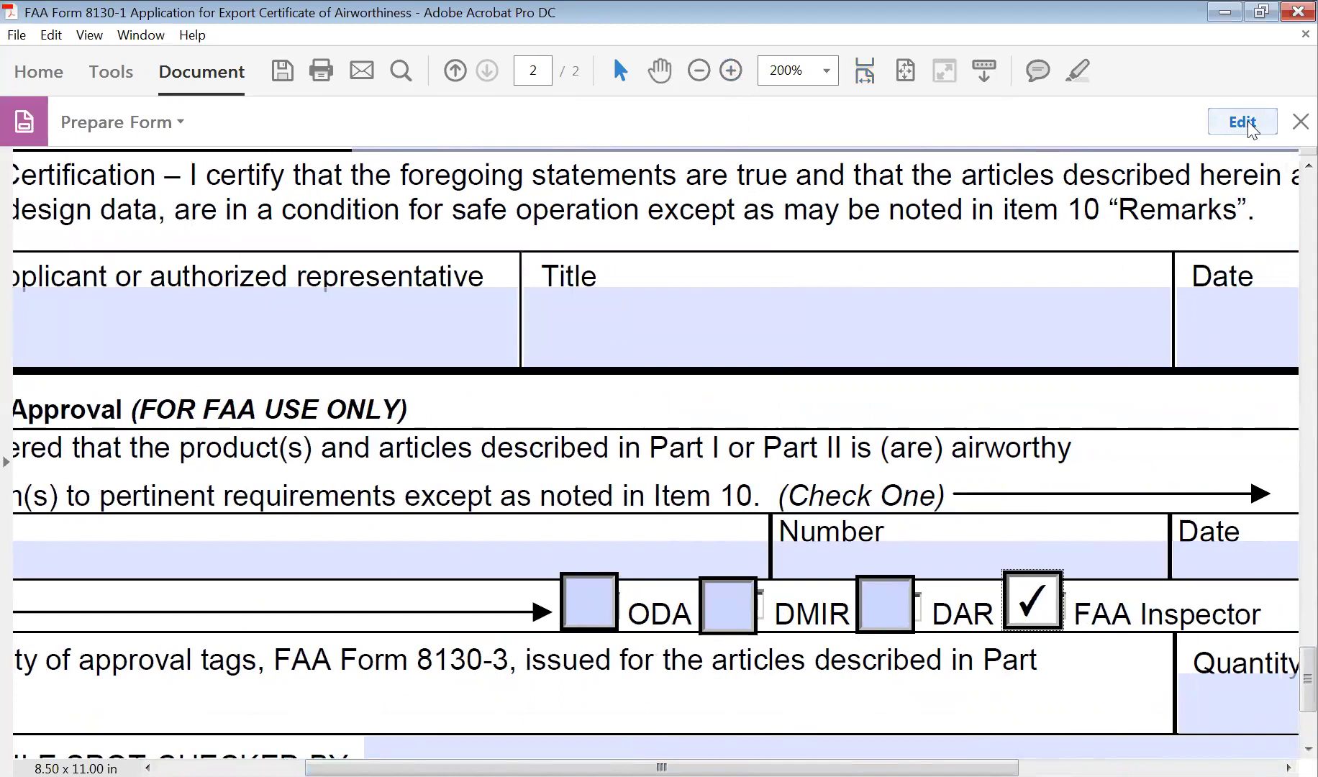
# Step: In field editing mode, change the ODA radio button's border line style from Inset to Solid
pyautogui.click(1243, 121)
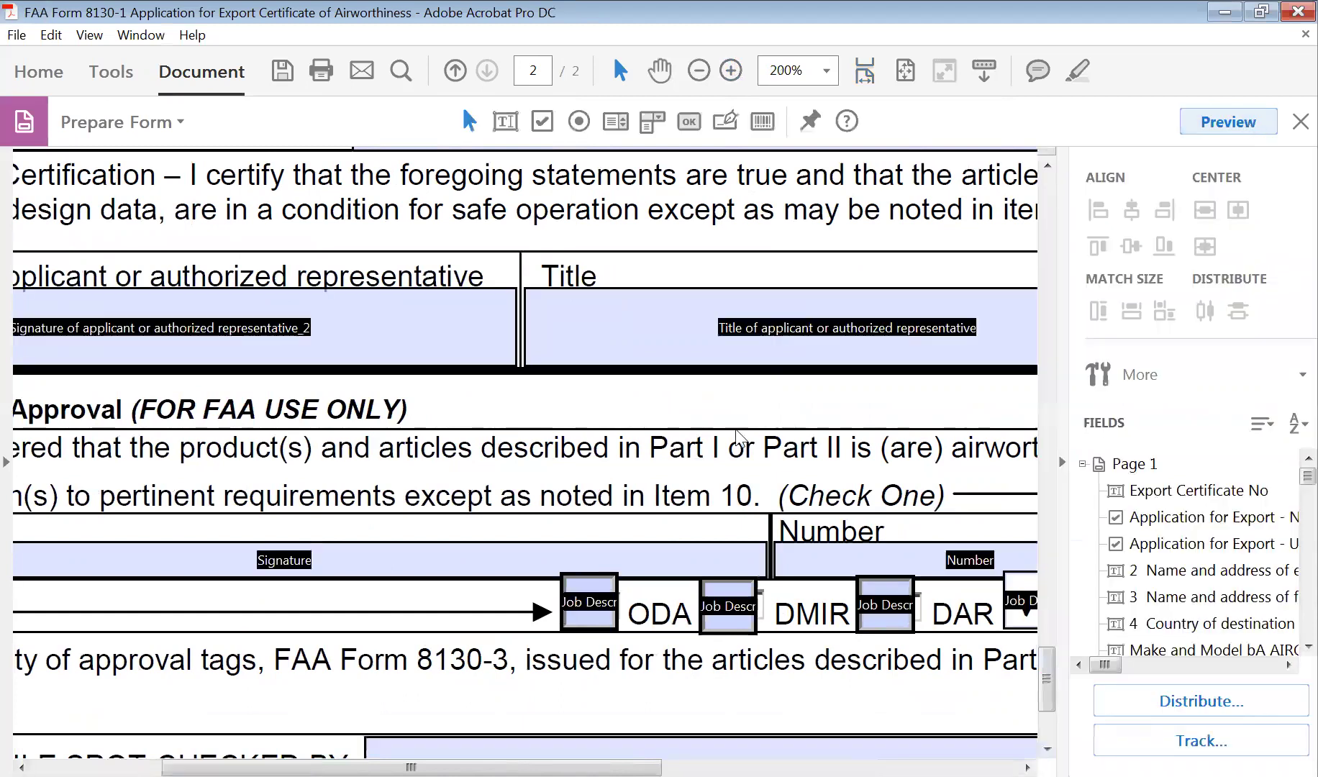
pyautogui.hscroll(5, 331, 586)
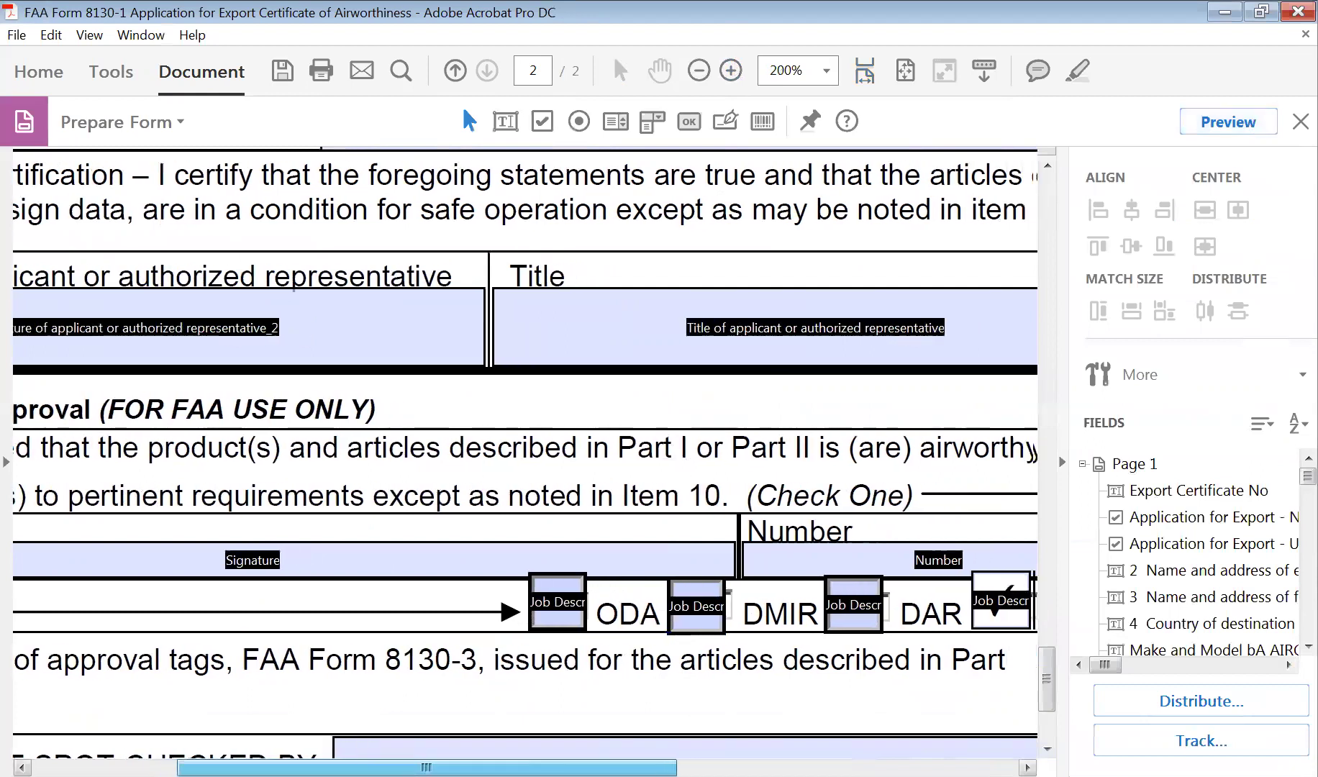
pyautogui.rightClick(384, 589)
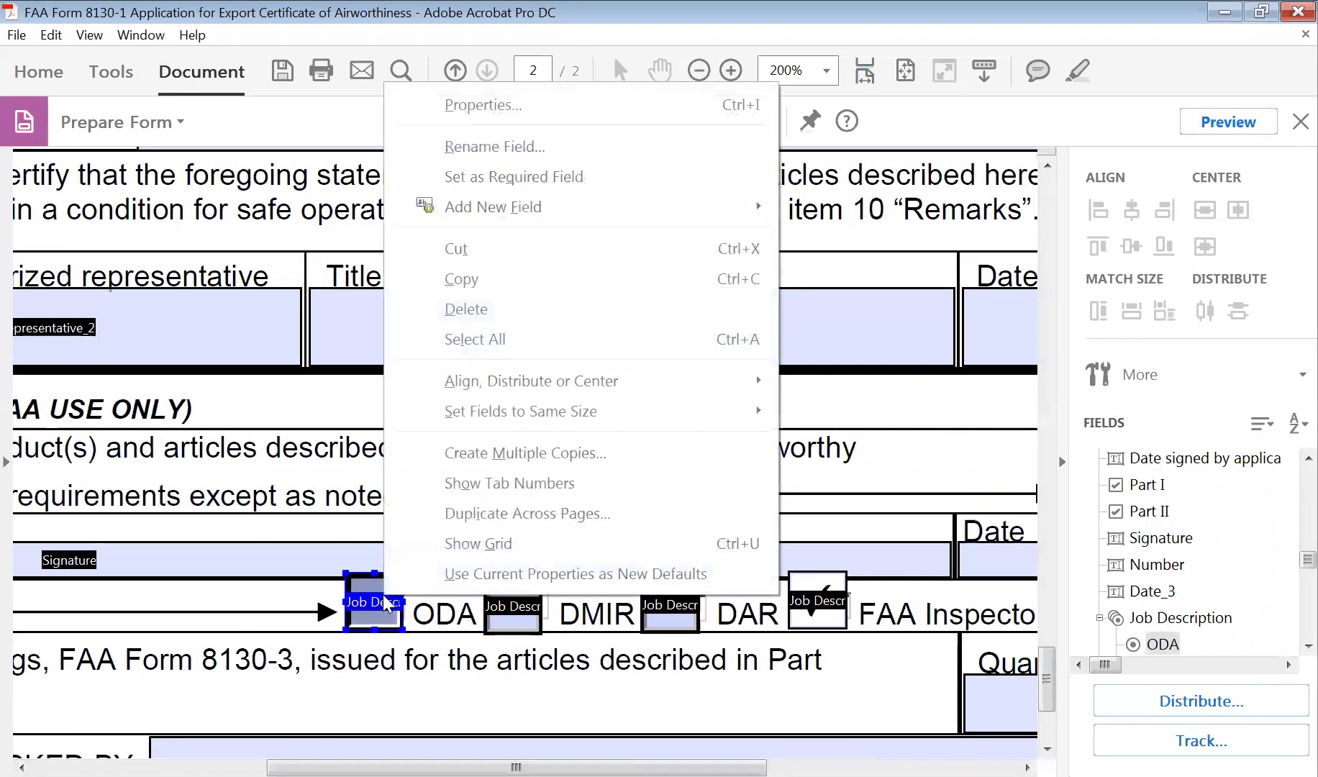
pyautogui.click(504, 115)
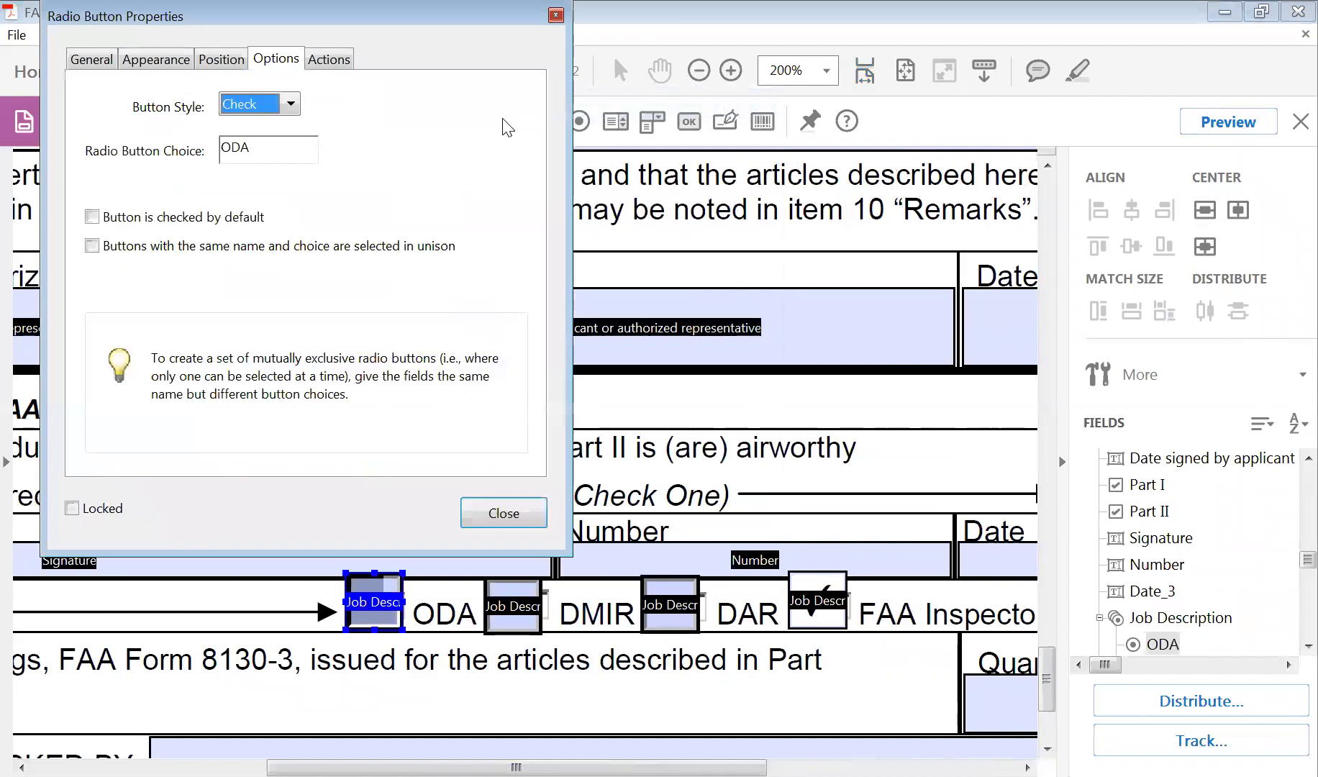
pyautogui.click(161, 60)
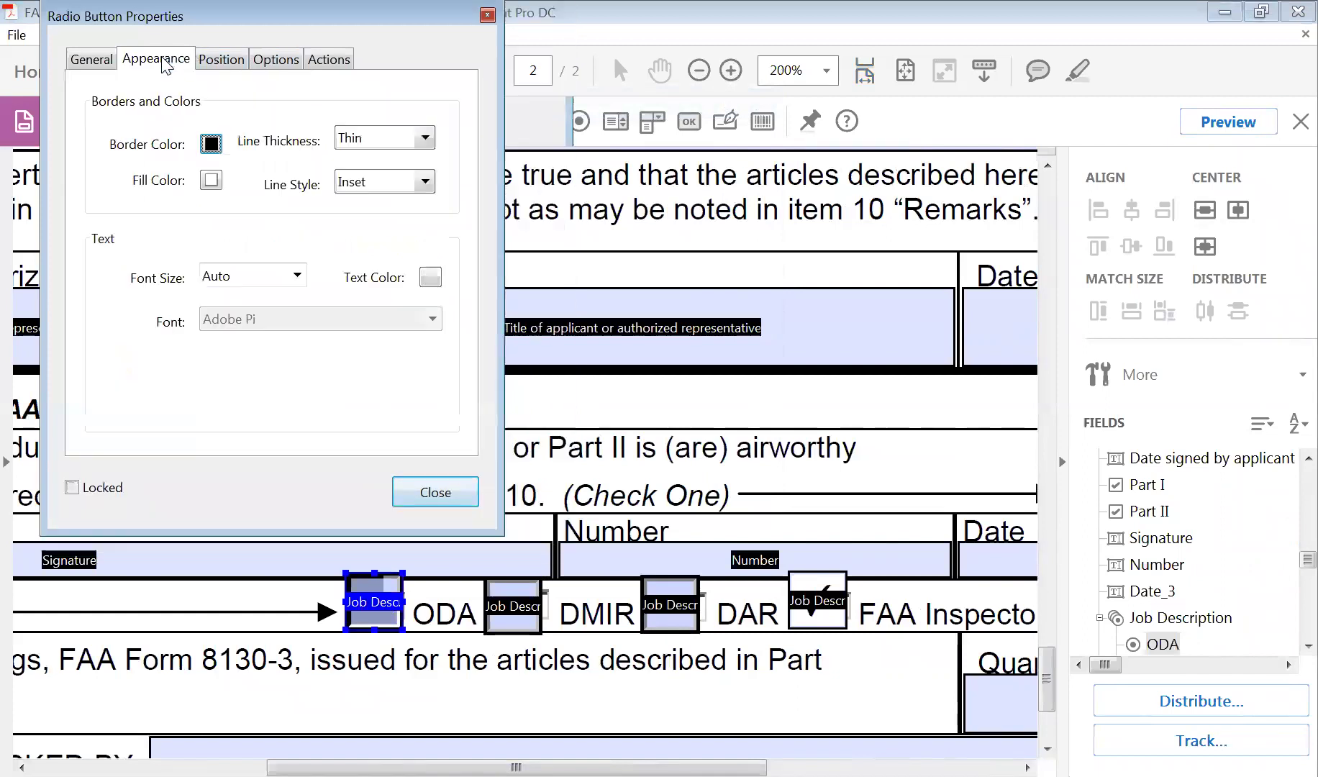
pyautogui.click(424, 182)
pyautogui.click(413, 206)
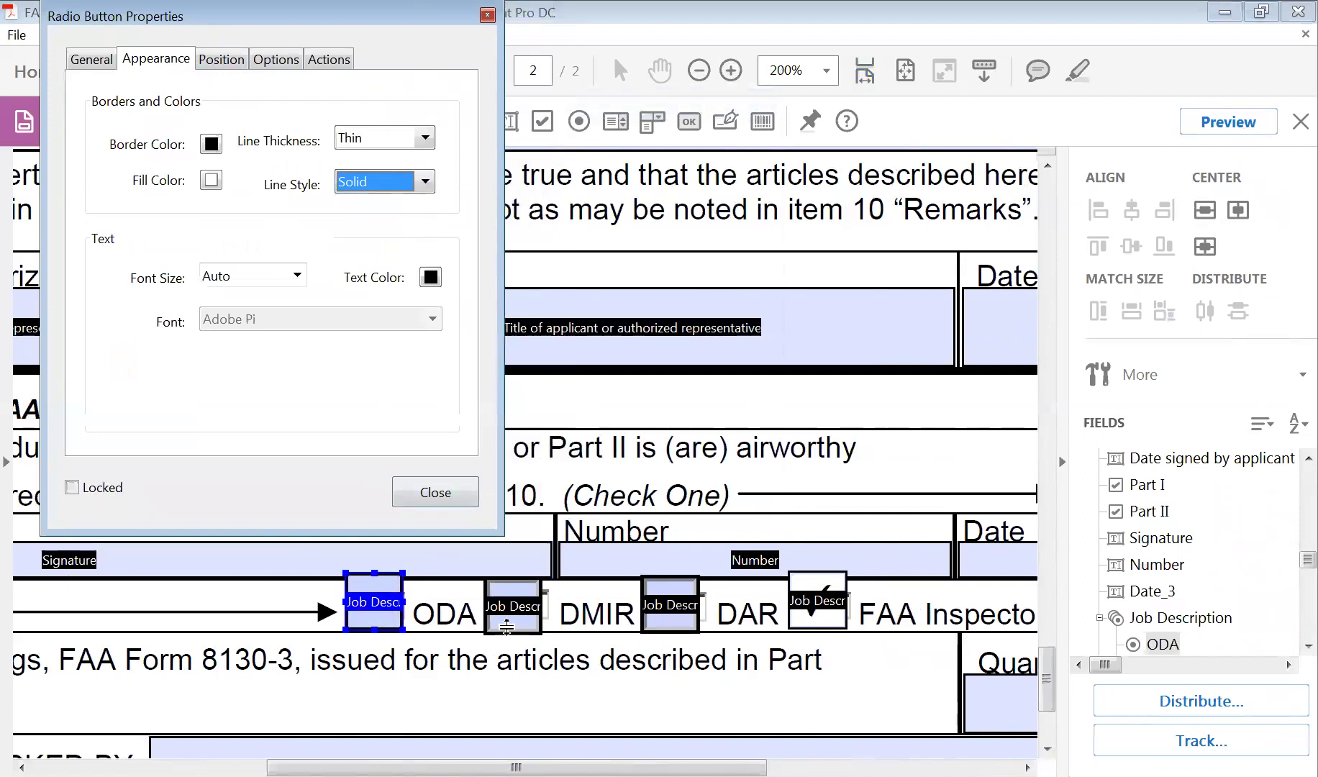
# Step: Give the DMIR, DAR and FAA Inspector radio buttons a Solid border line style too
pyautogui.click(502, 623)
pyautogui.click(425, 182)
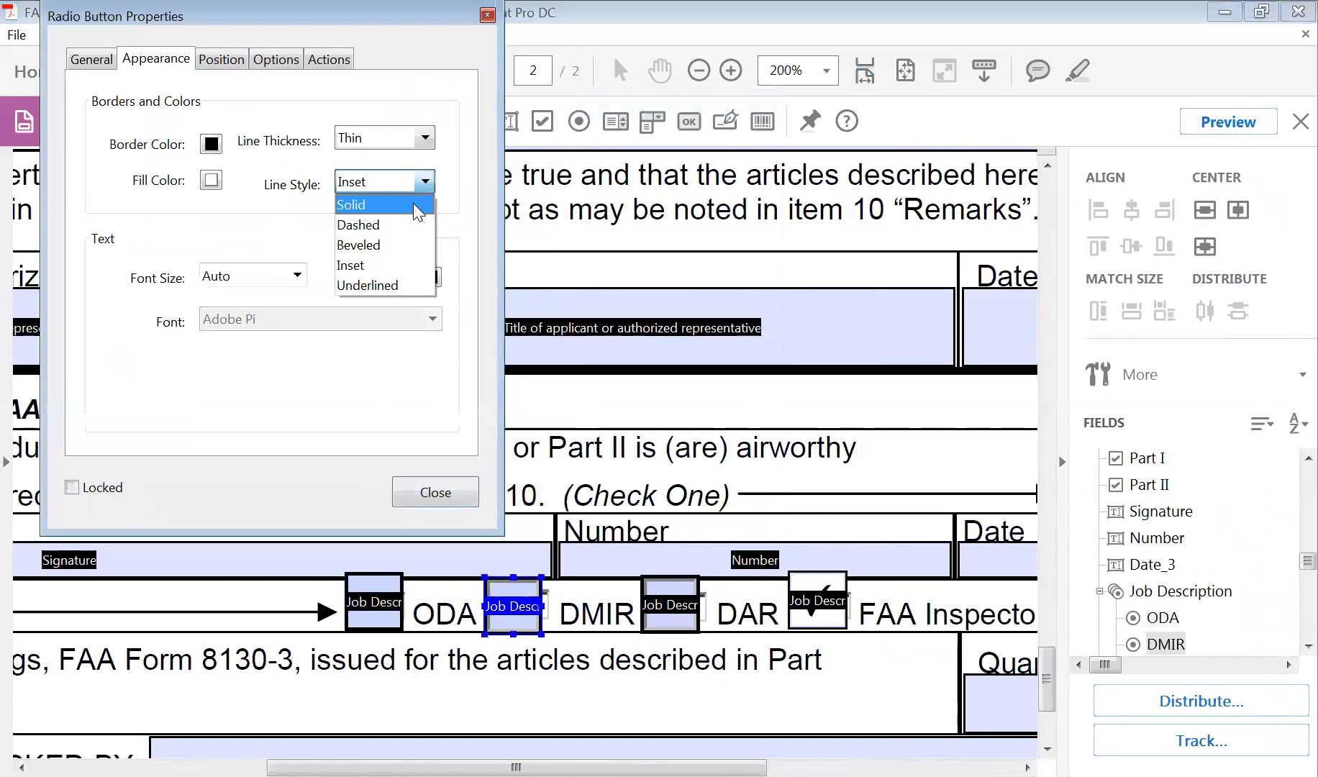
pyautogui.click(413, 203)
pyautogui.keyDown('shift'); pyautogui.click(675, 622); pyautogui.keyUp('shift')
pyautogui.click(674, 623)
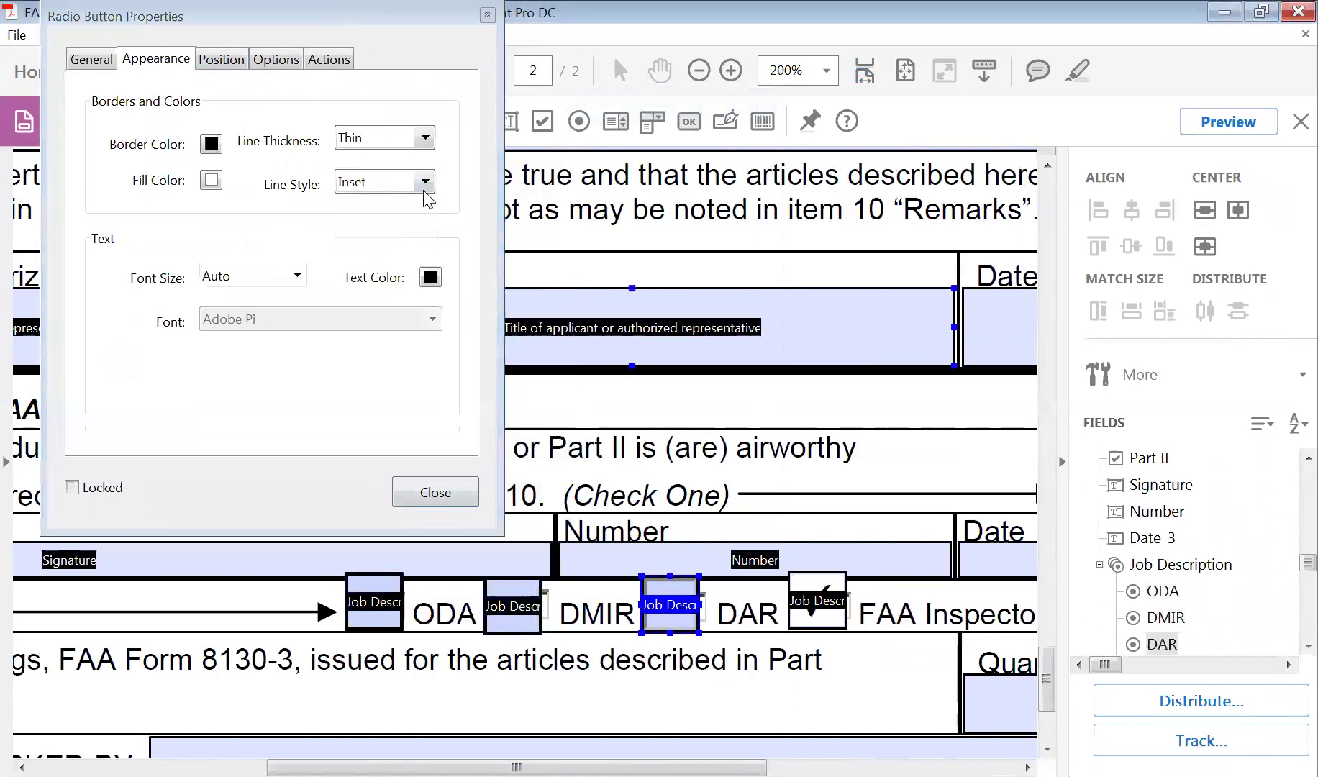
pyautogui.click(425, 185)
pyautogui.click(394, 204)
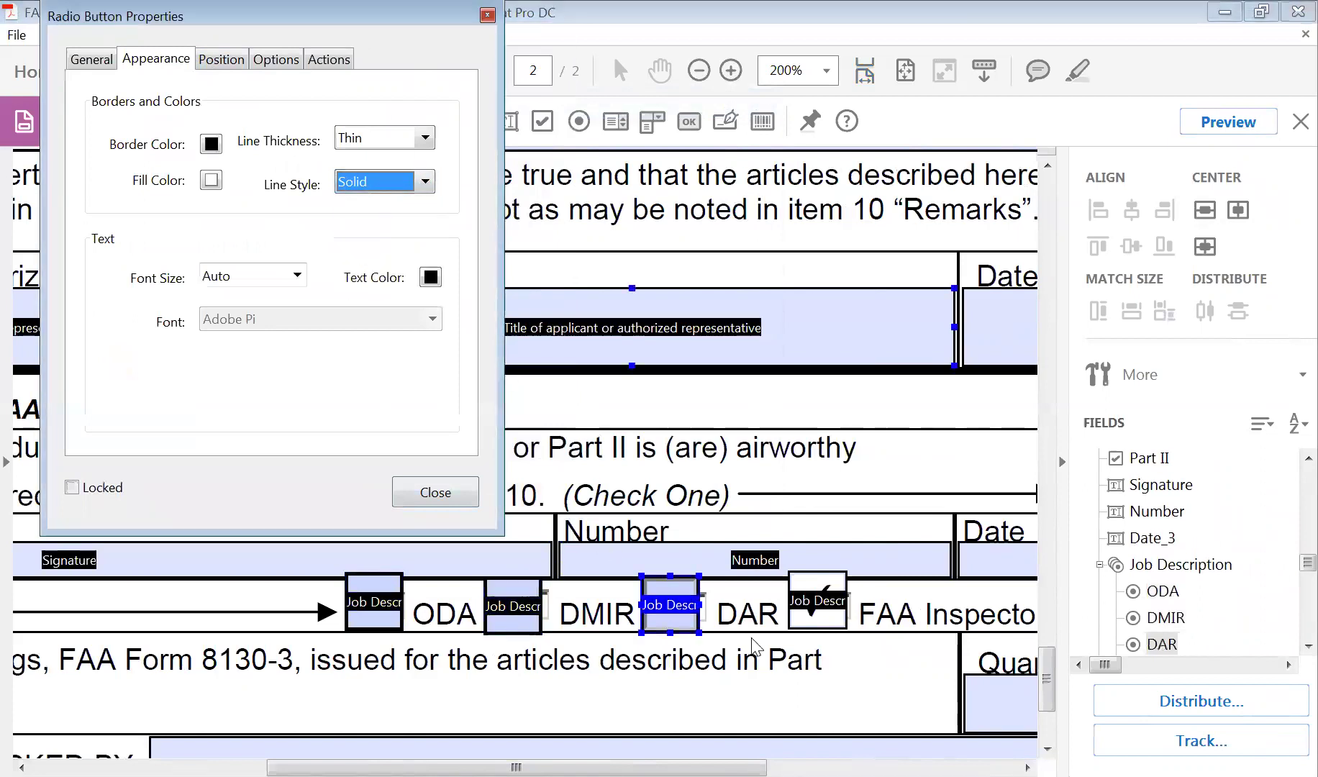
pyautogui.keyDown('shift'); pyautogui.click(814, 614); pyautogui.keyUp('shift')
pyautogui.click(814, 614)
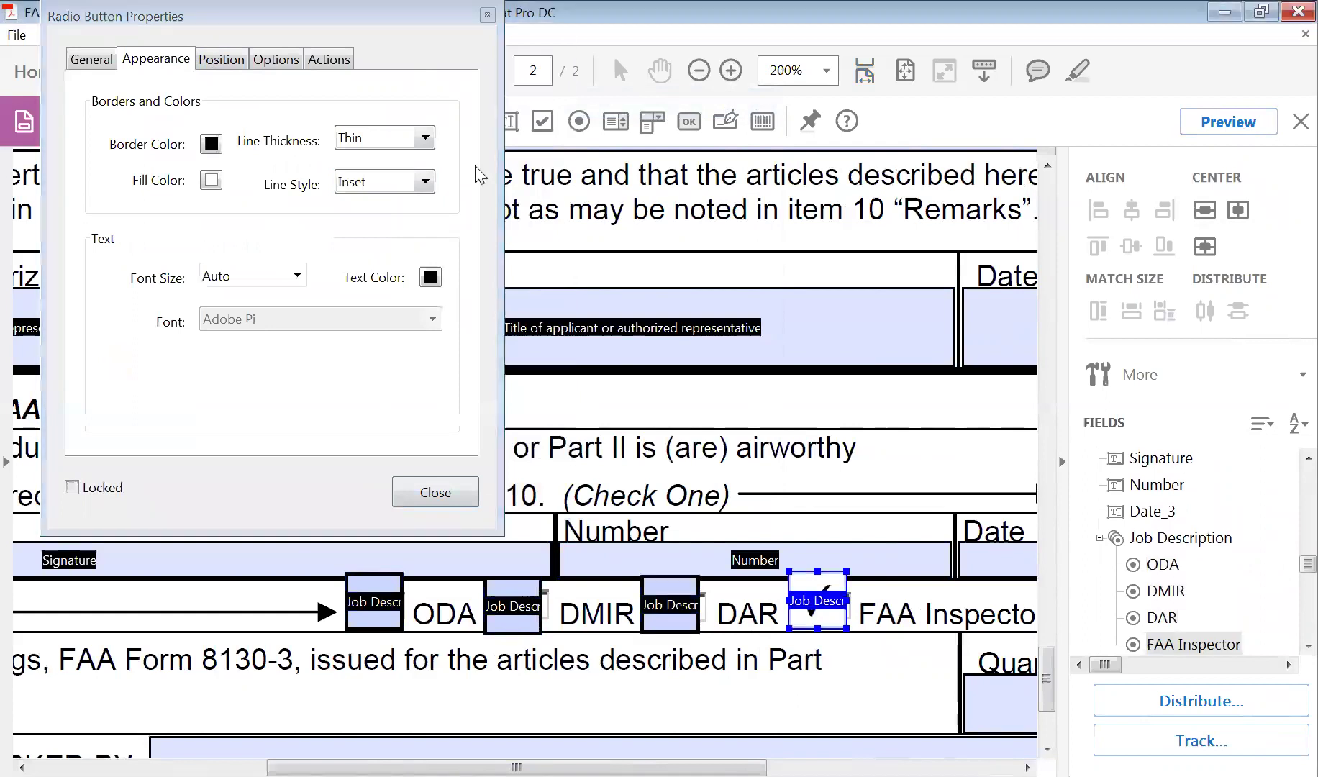
pyautogui.click(426, 184)
pyautogui.click(348, 202)
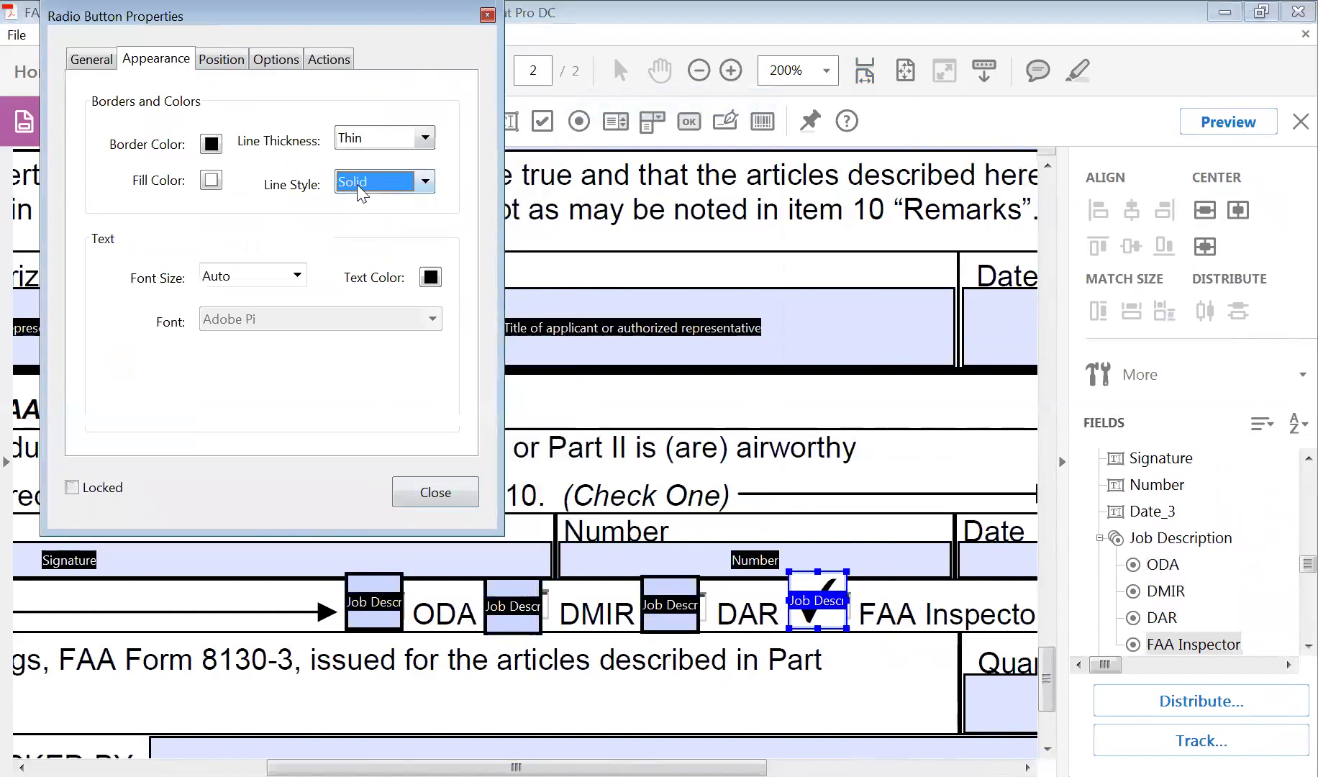
# Step: Resize the FAA Inspector radio button to 0.2 in high and 0.2 in wide
pyautogui.click(232, 64)
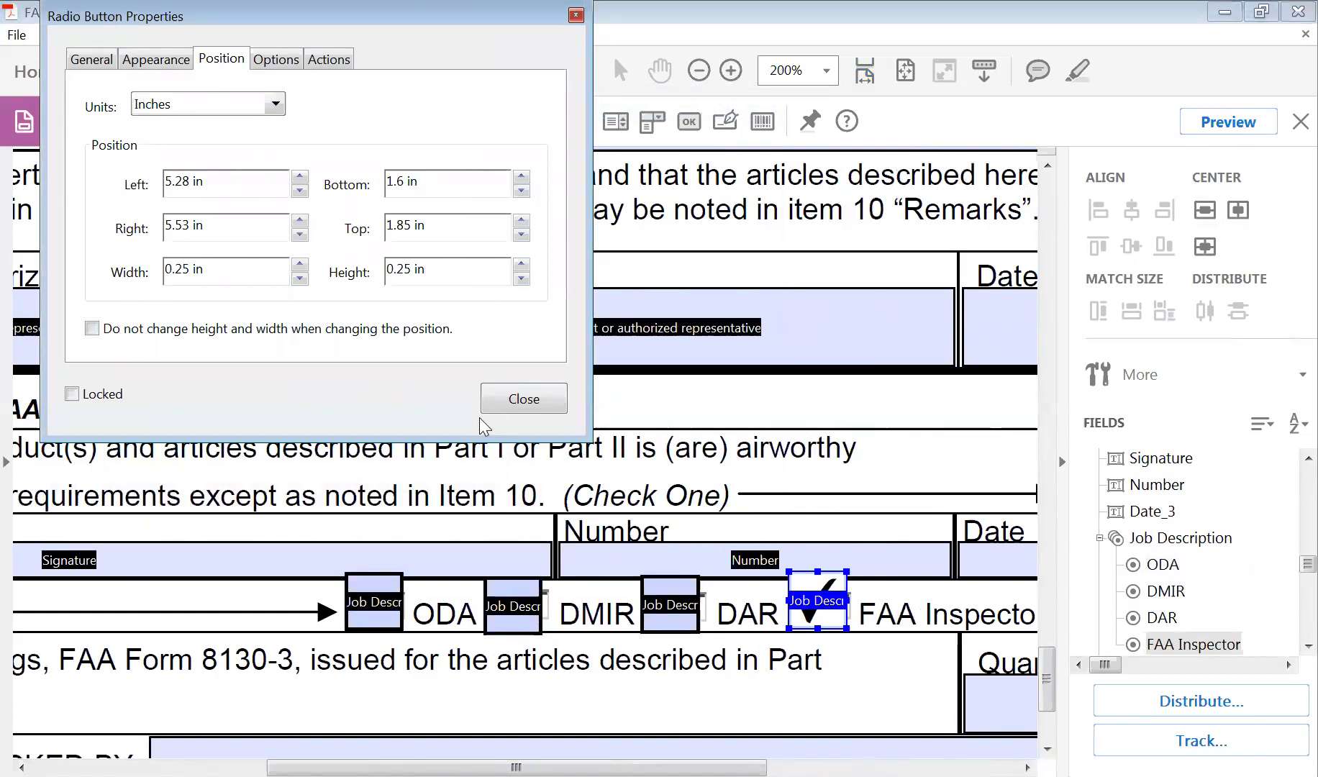
pyautogui.click(816, 575)
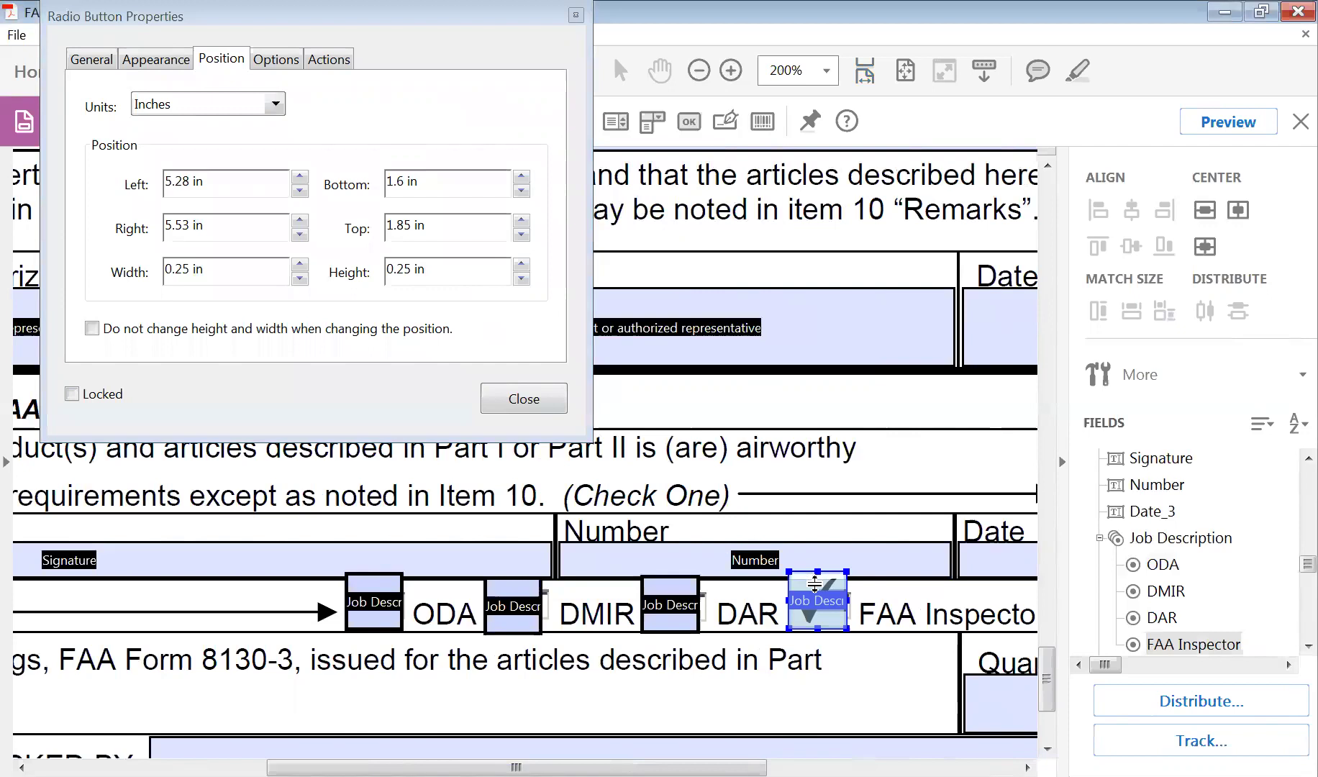
pyautogui.moveTo(814, 582); pyautogui.dragTo(814, 582)
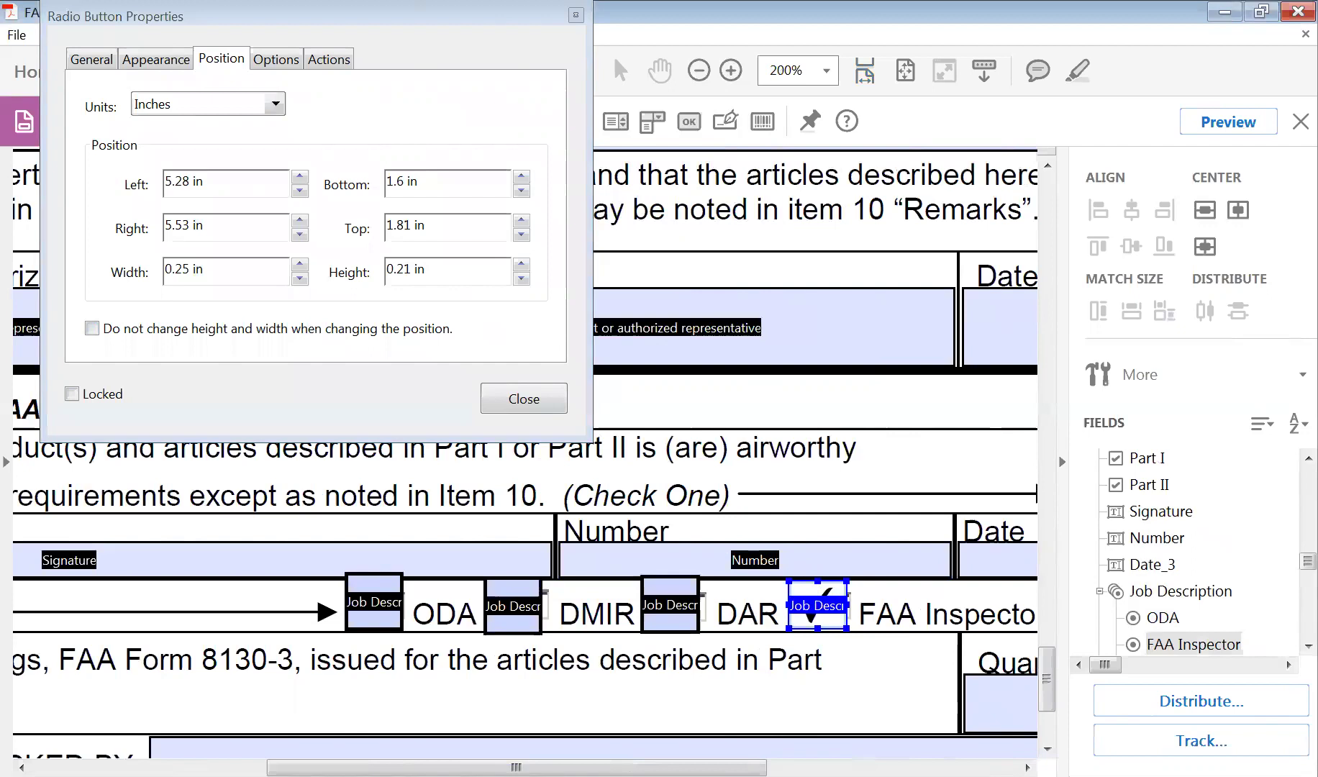
pyautogui.moveTo(396, 269); pyautogui.dragTo(327, 277)
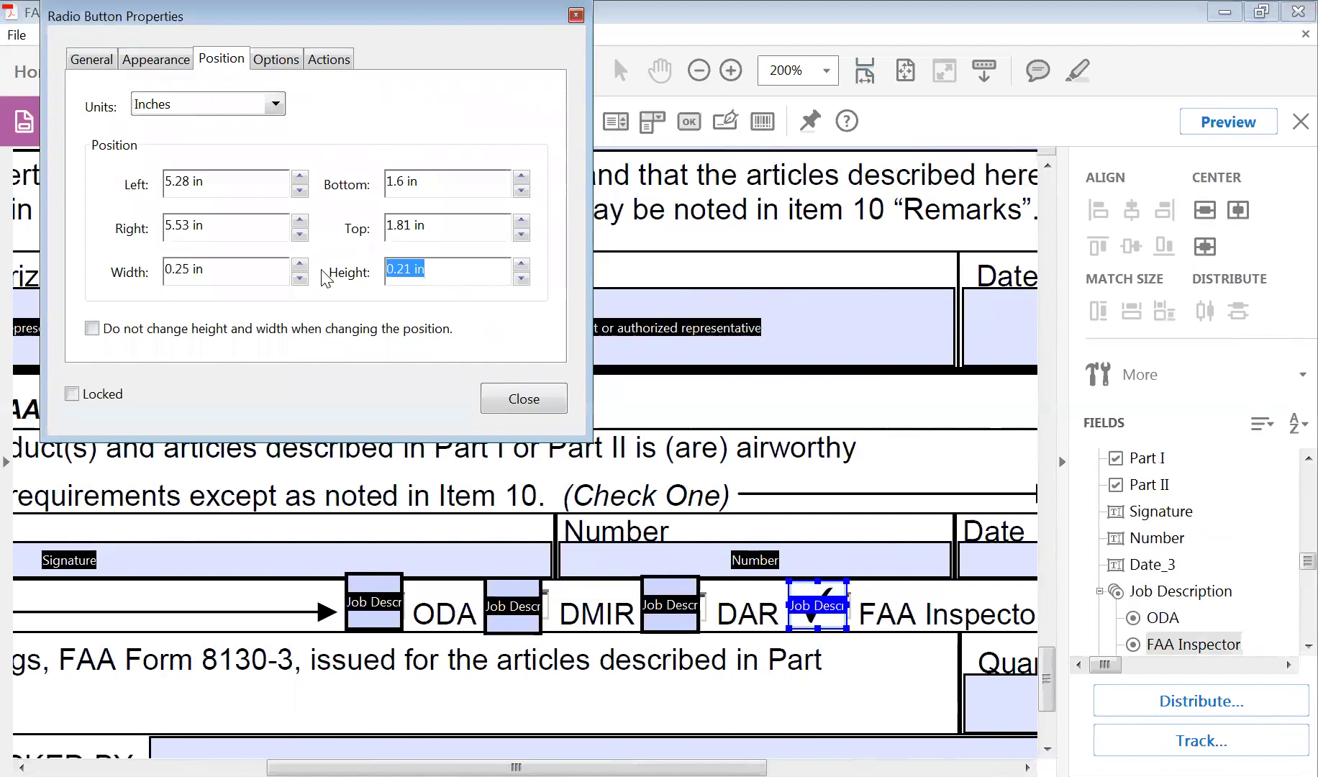
pyautogui.write('.2')
pyautogui.click(216, 267)
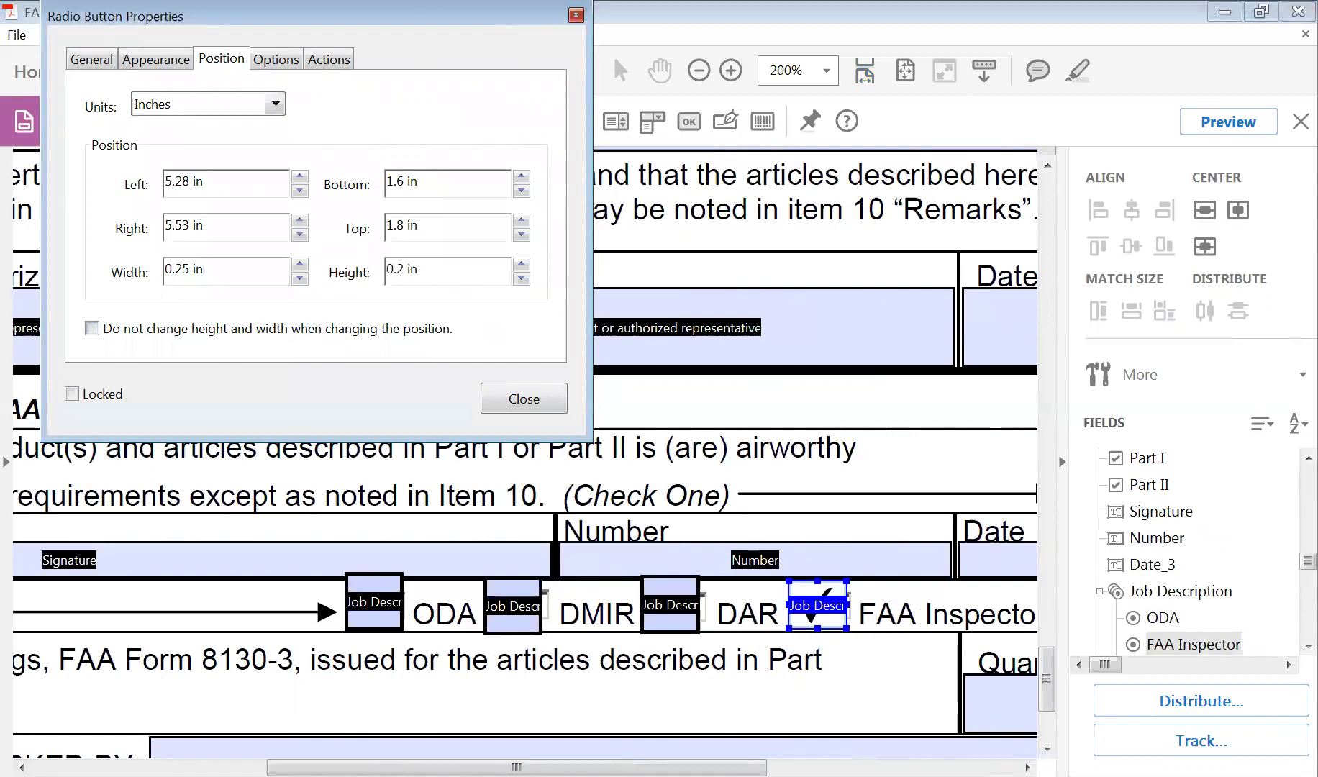
pyautogui.moveTo(216, 267); pyautogui.dragTo(137, 272)
pyautogui.write('.2')
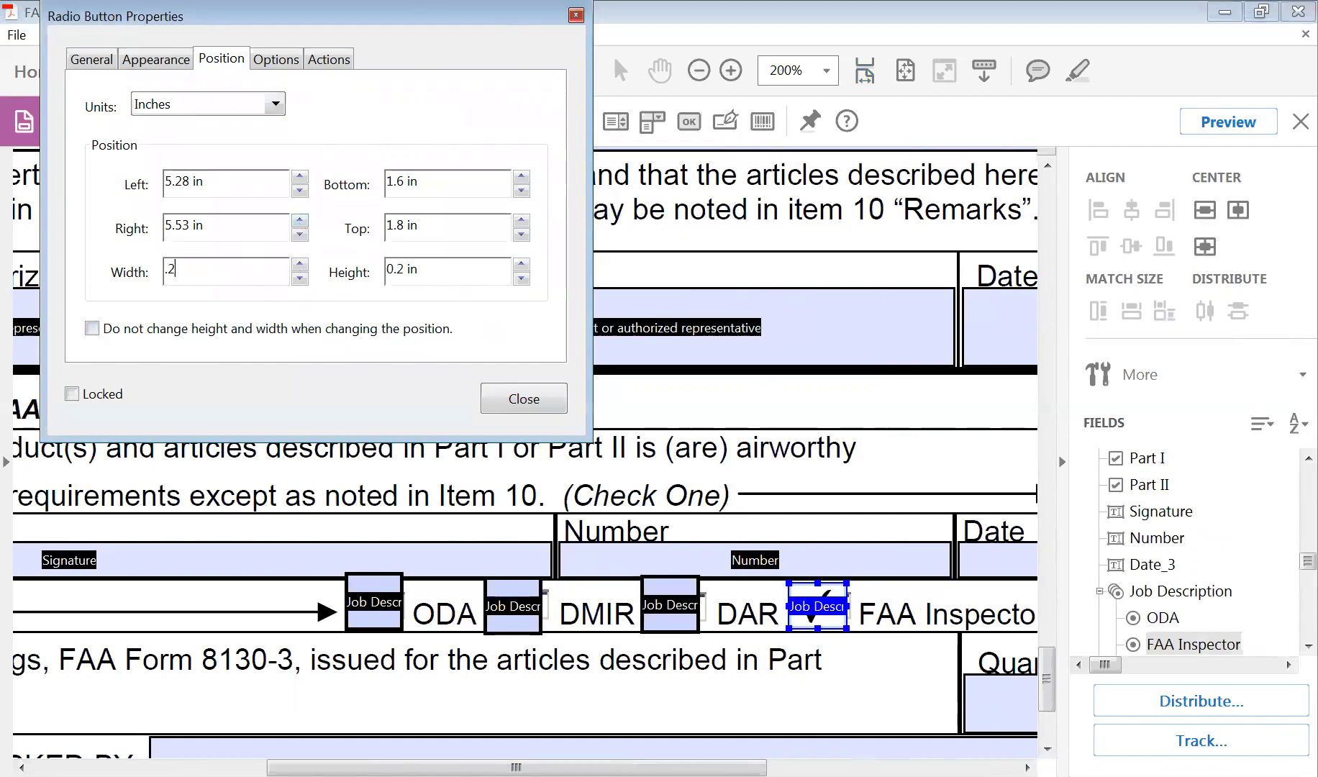
pyautogui.click(203, 225)
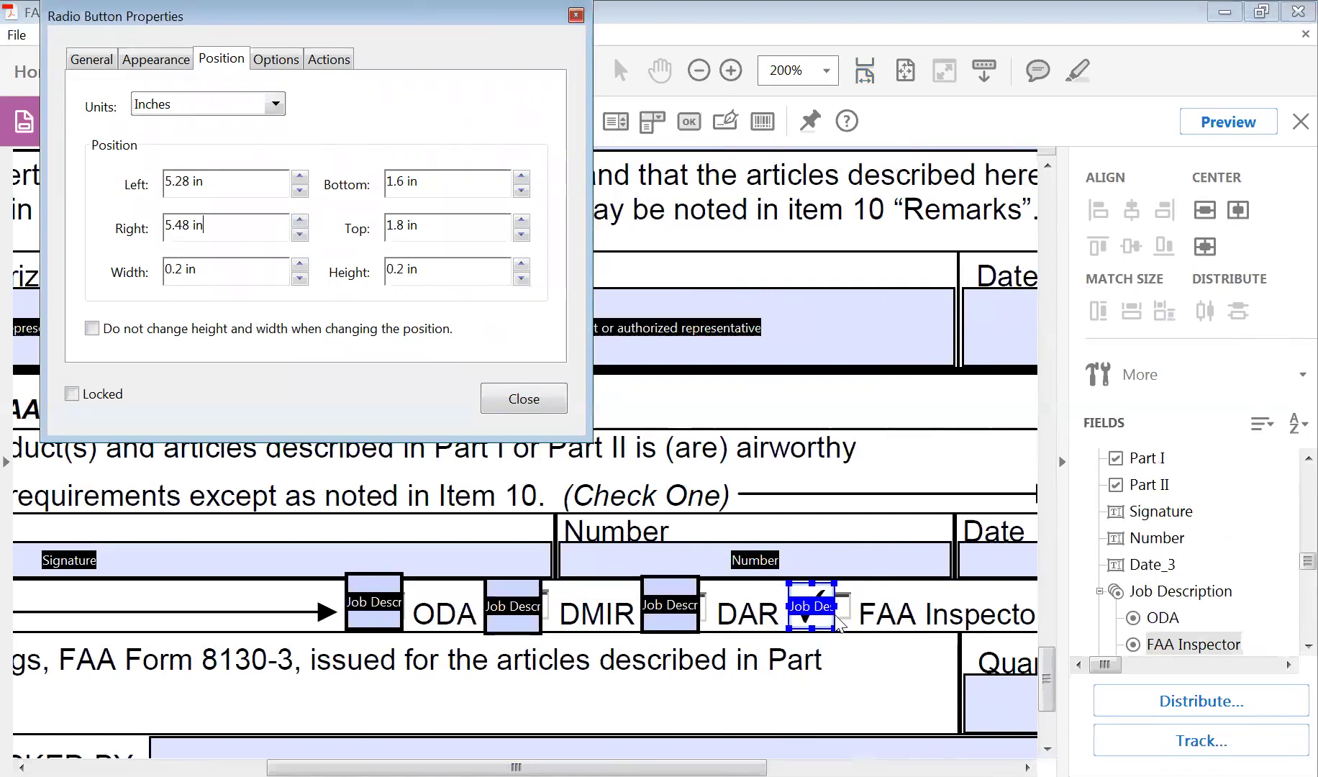
# Step: Set the DAR radio button's width and height to 0.2 in
pyautogui.keyDown('shift'); pyautogui.click(688, 612); pyautogui.keyUp('shift')
pyautogui.click(687, 612)
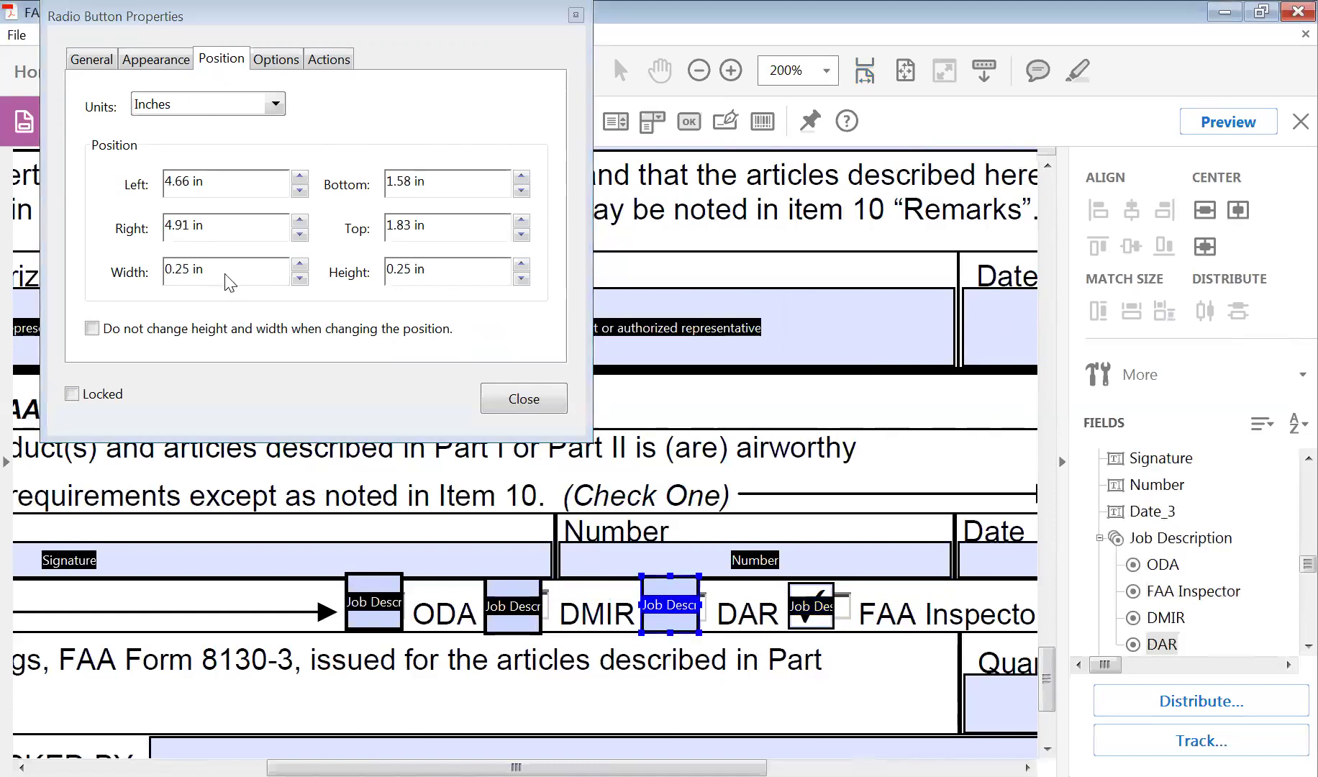
pyautogui.click(141, 279)
pyautogui.write('.2')
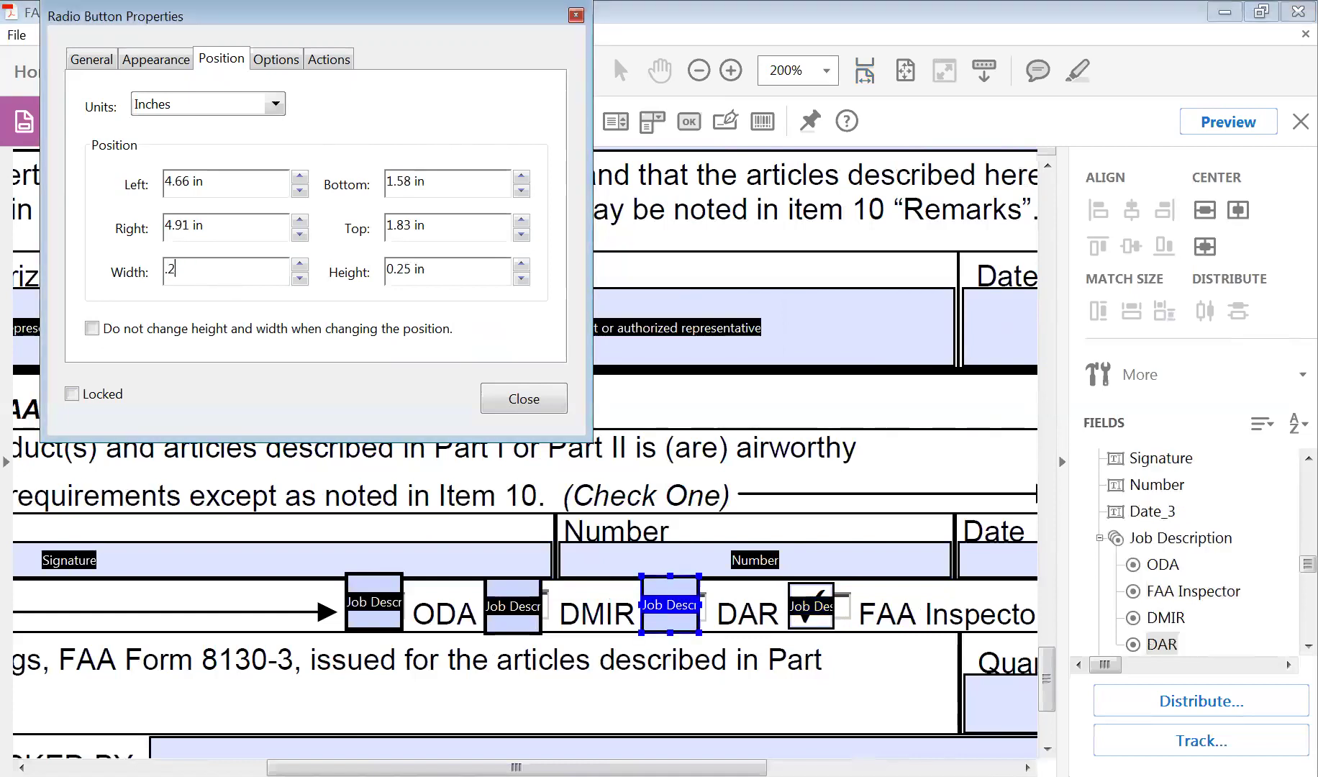
pyautogui.click(108, 273)
pyautogui.press('Tab')
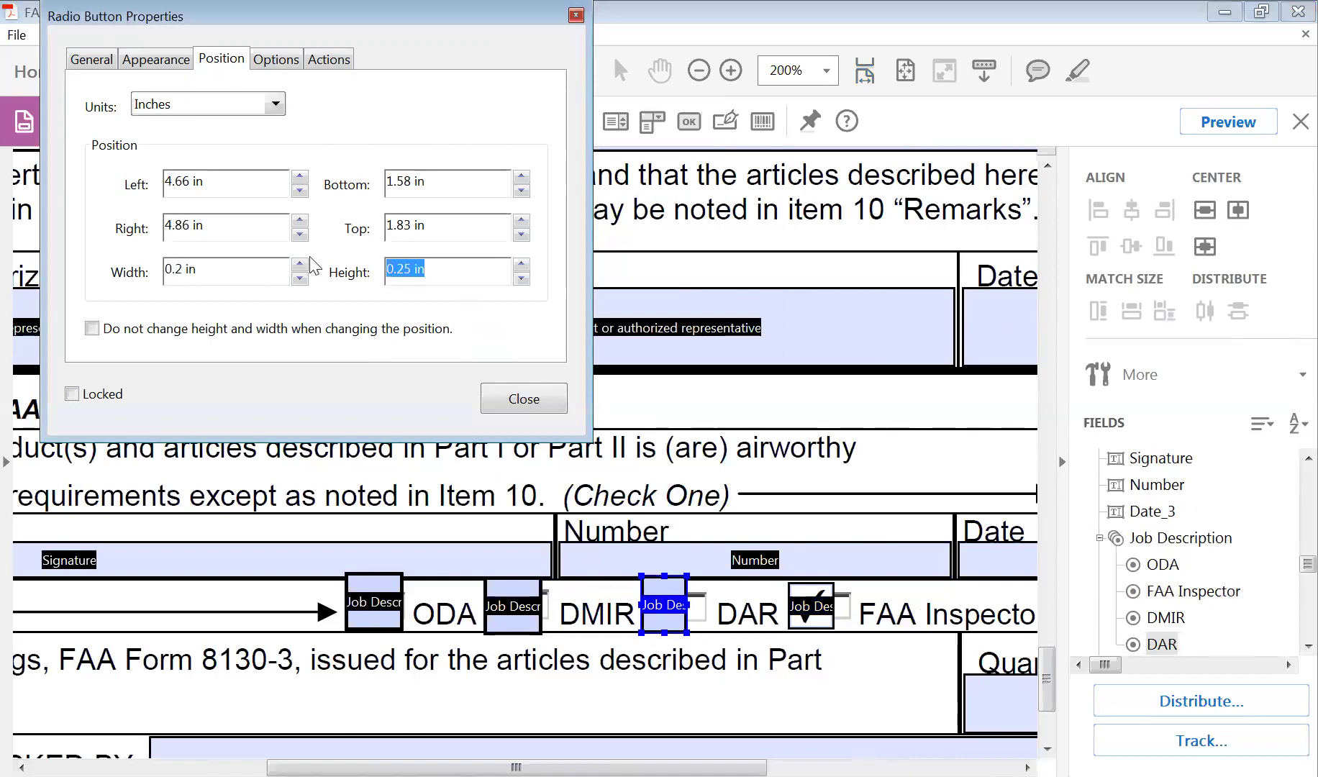
pyautogui.write('.2')
pyautogui.keyDown('shift'); pyautogui.click(508, 607); pyautogui.keyUp('shift')
# Step: Set the DMIR radio button's width and height to 0.2 in
pyautogui.click(508, 606)
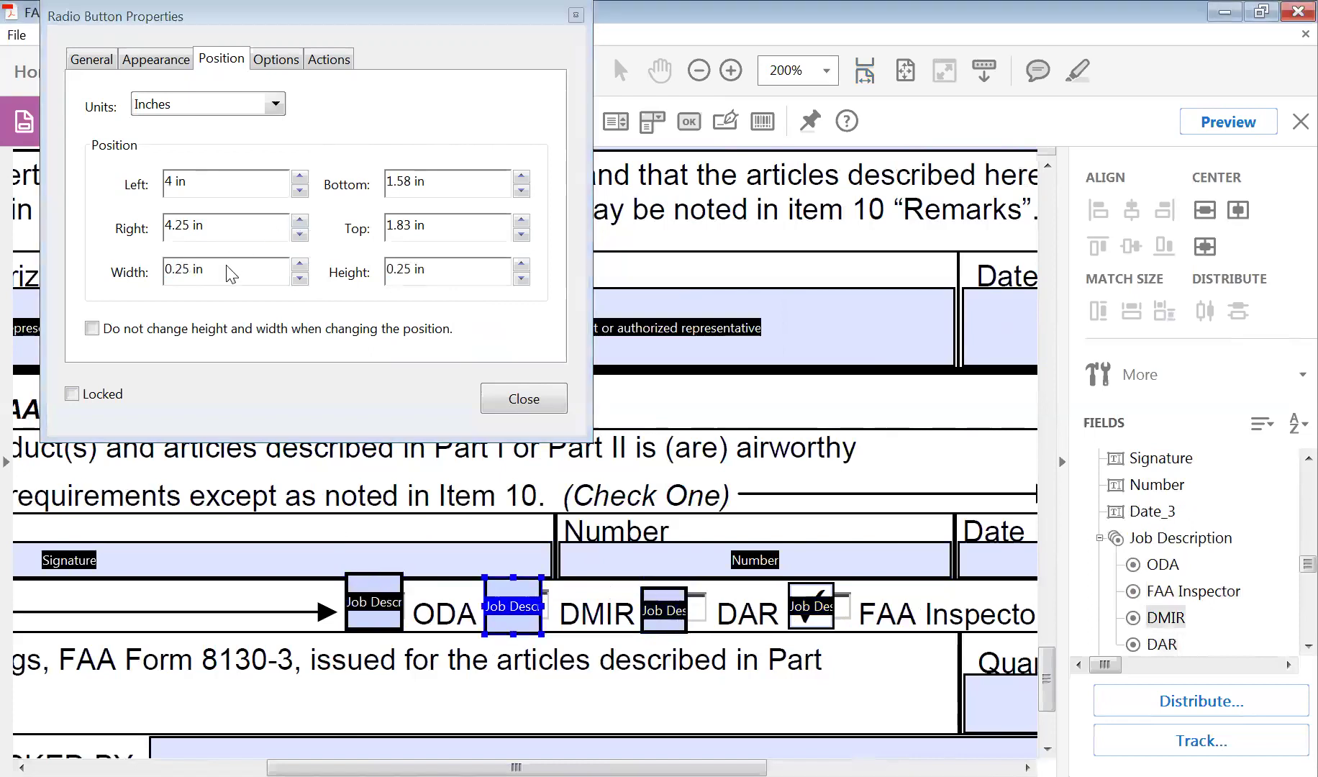
pyautogui.moveTo(230, 274); pyautogui.dragTo(161, 278)
pyautogui.write('.2')
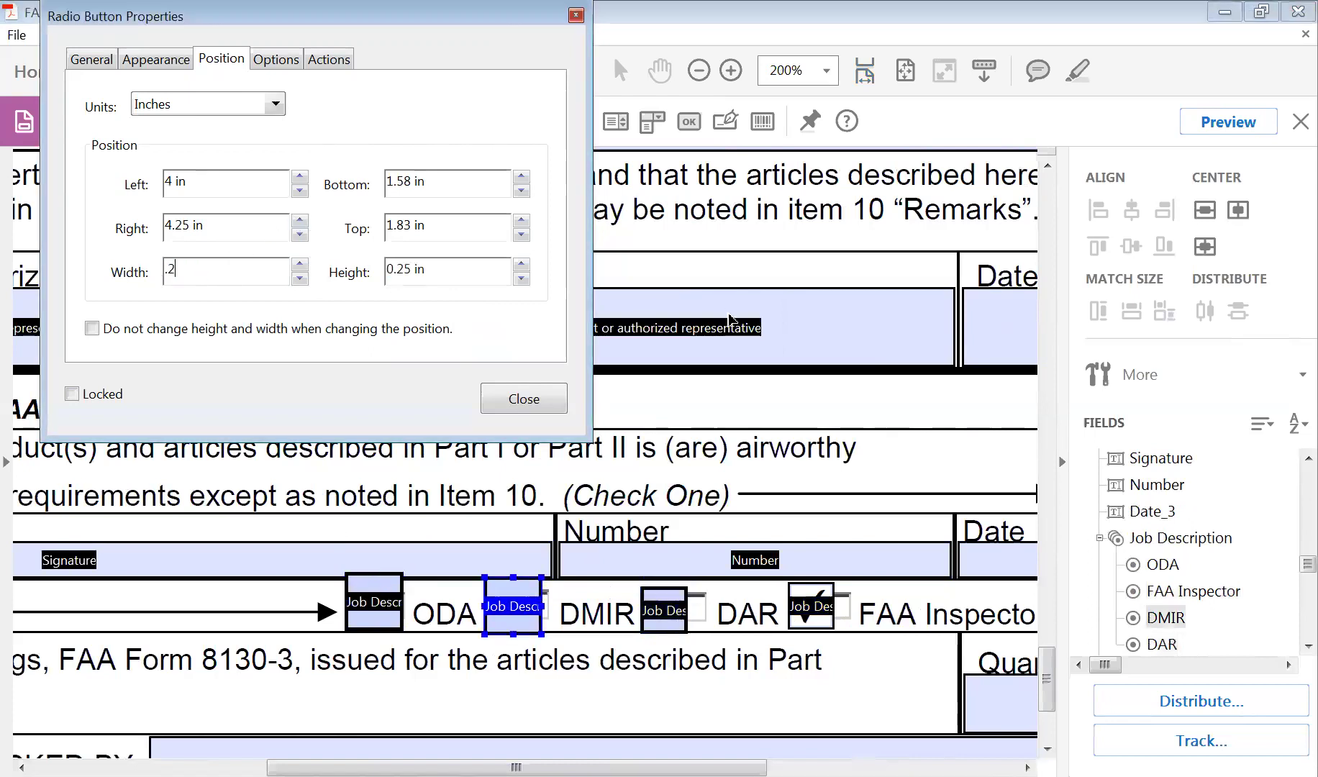
pyautogui.press('Tab')
pyautogui.write('.2')
# Step: Set the ODA radio button's width to 0.2 in
pyautogui.keyDown('shift'); pyautogui.click(368, 617); pyautogui.keyUp('shift')
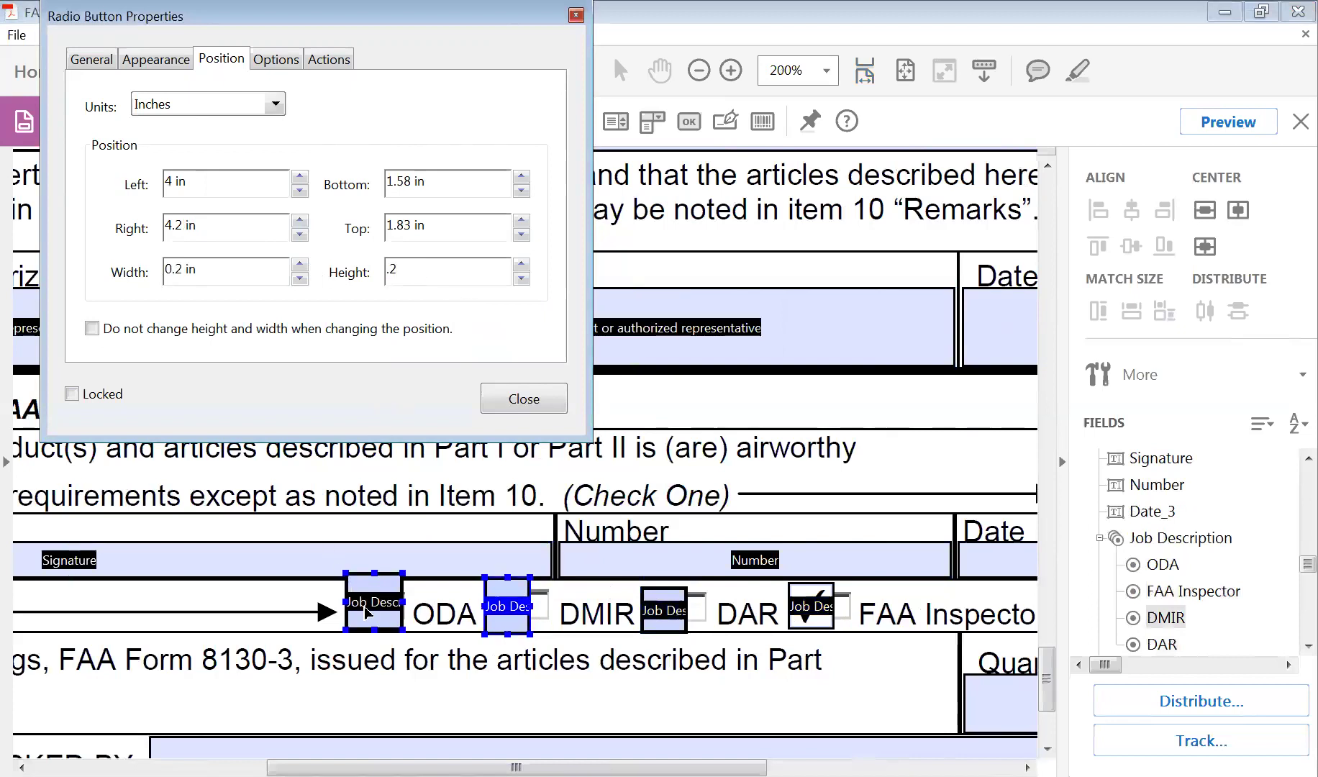
pyautogui.click(368, 617)
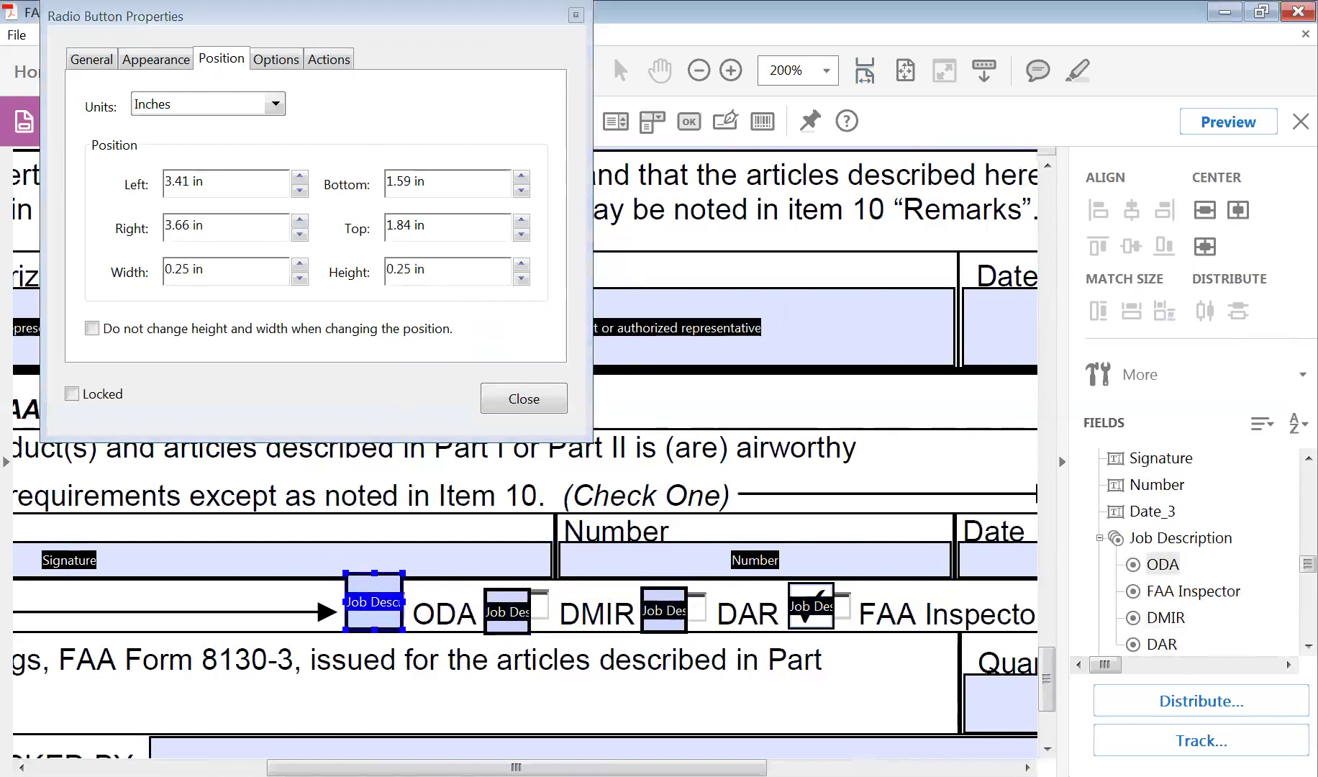
pyautogui.click(119, 266)
pyautogui.write('.2')
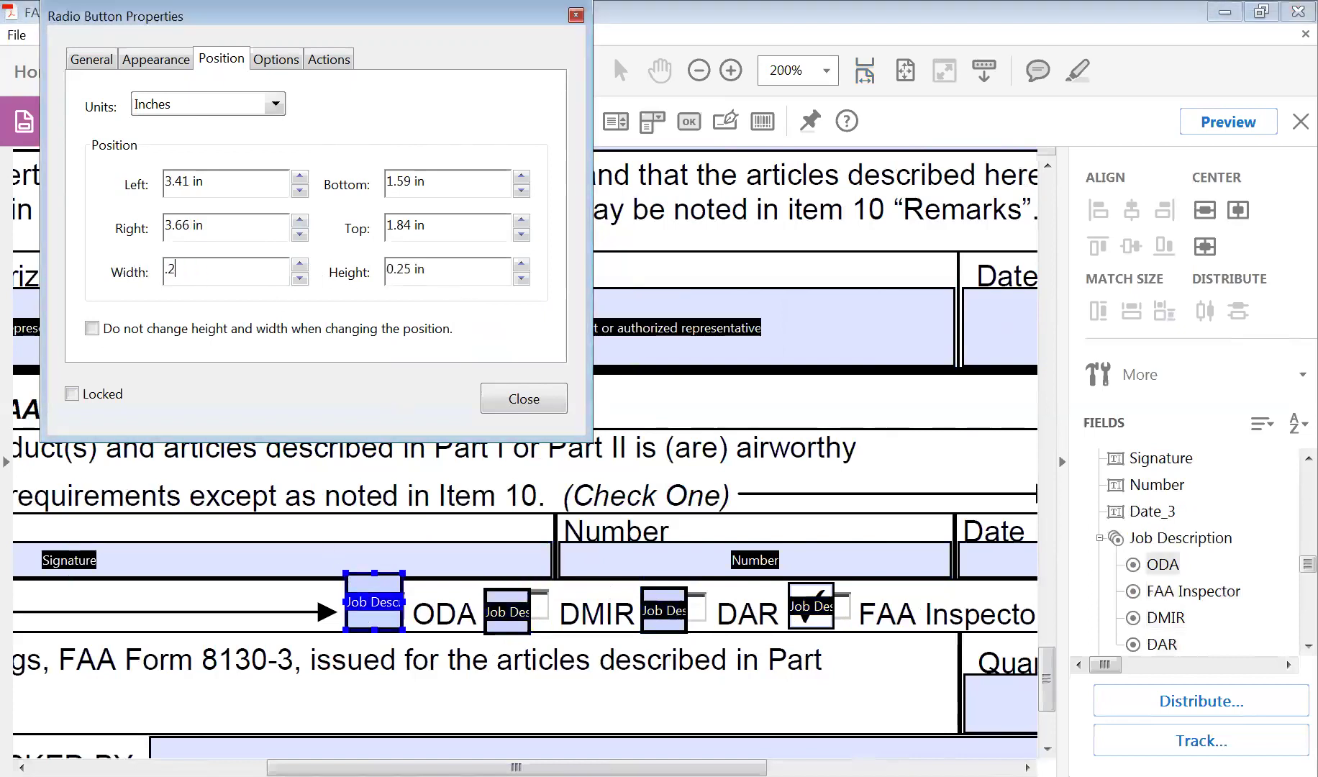
pyautogui.click(436, 277)
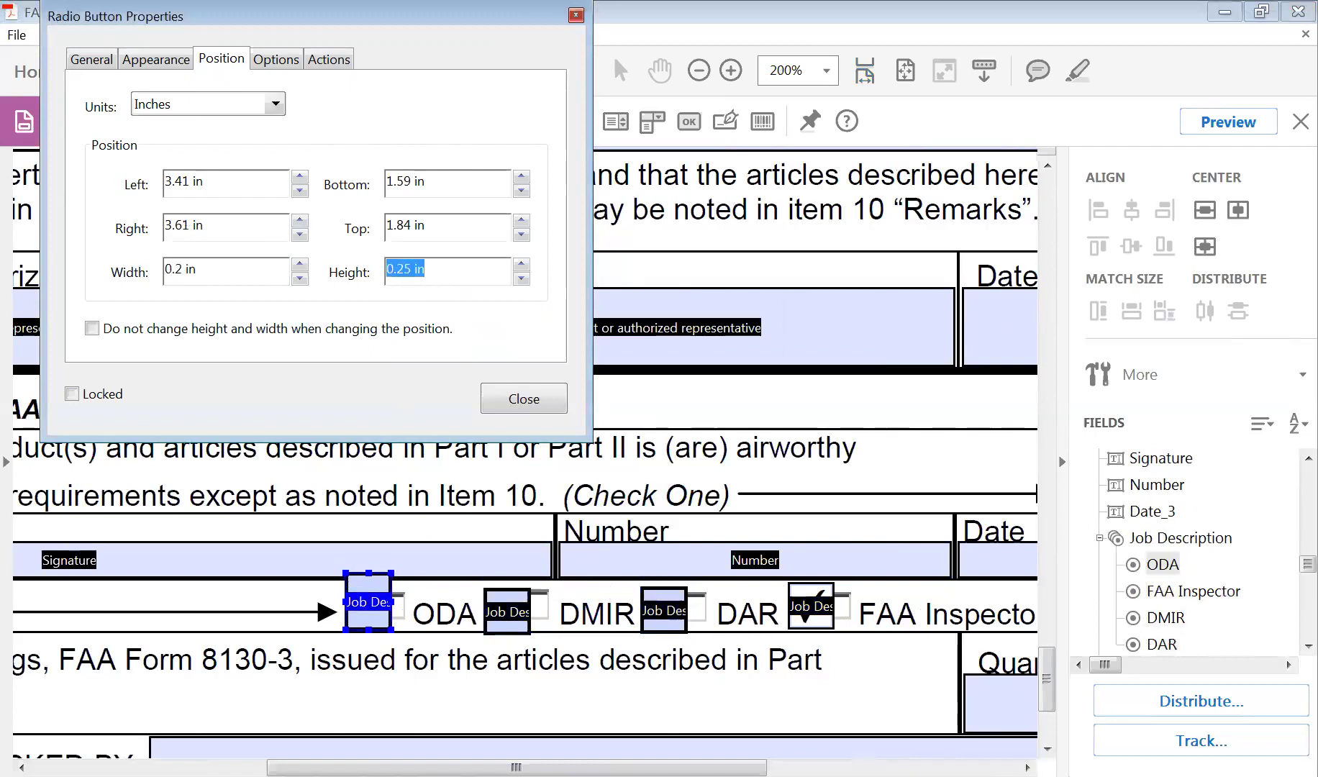
# Step: Give the ODA button a 0.2 in height, lock its size, and set its bottom to 1.6 in
pyautogui.write('.2')
pyautogui.click(425, 225)
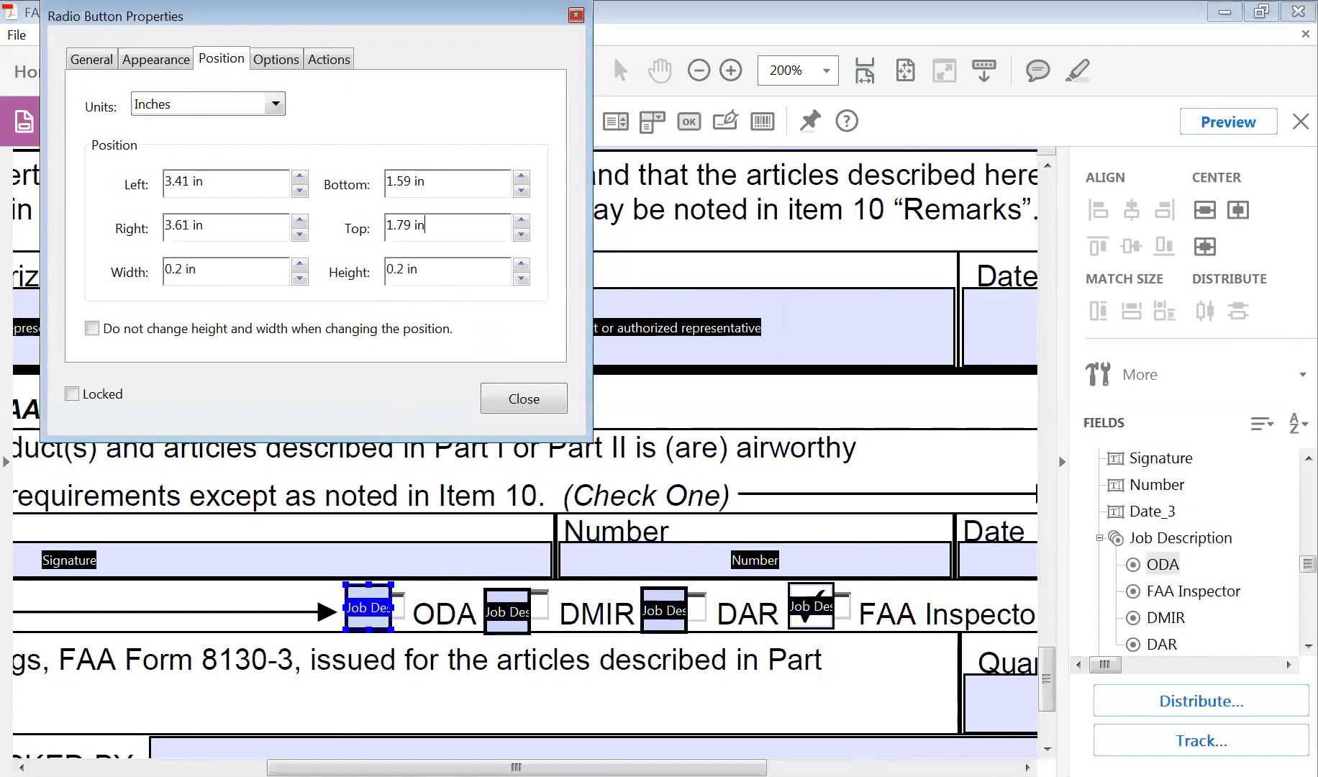
pyautogui.click(92, 331)
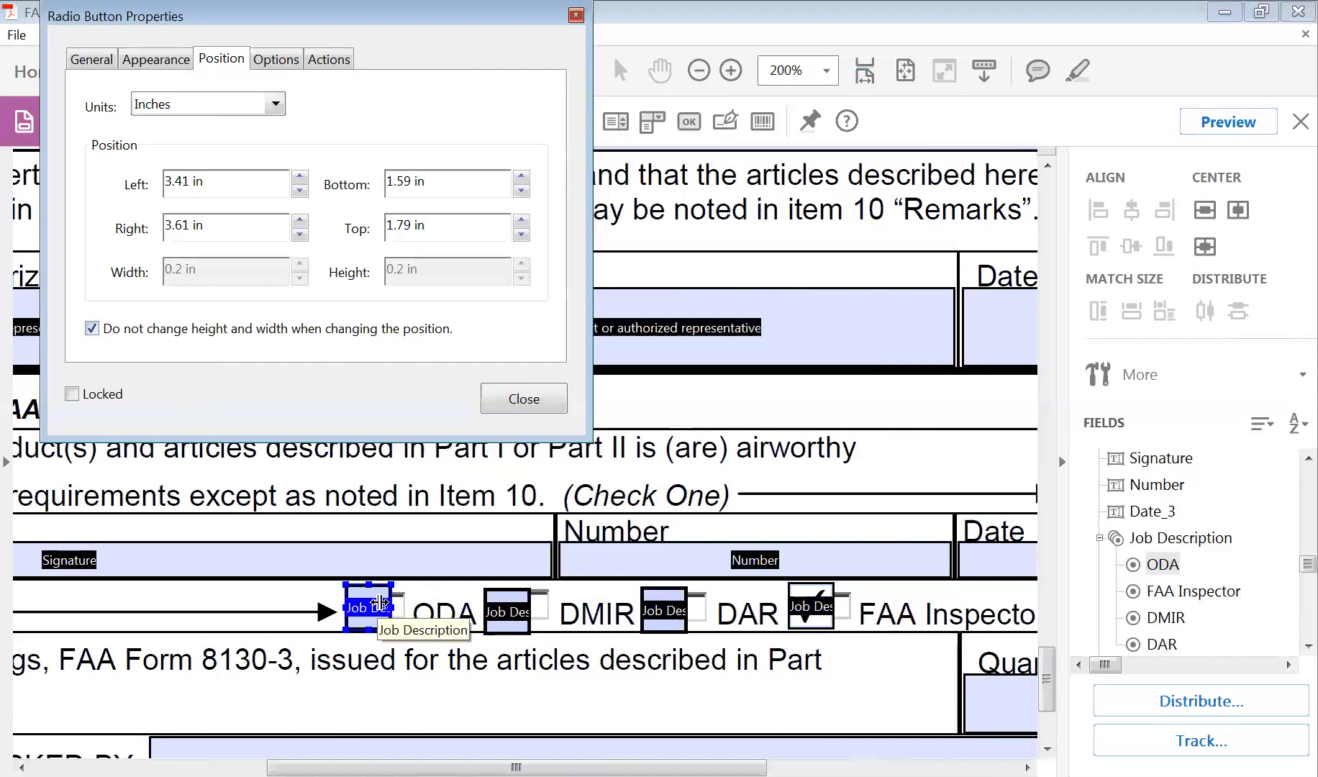
pyautogui.click(521, 177)
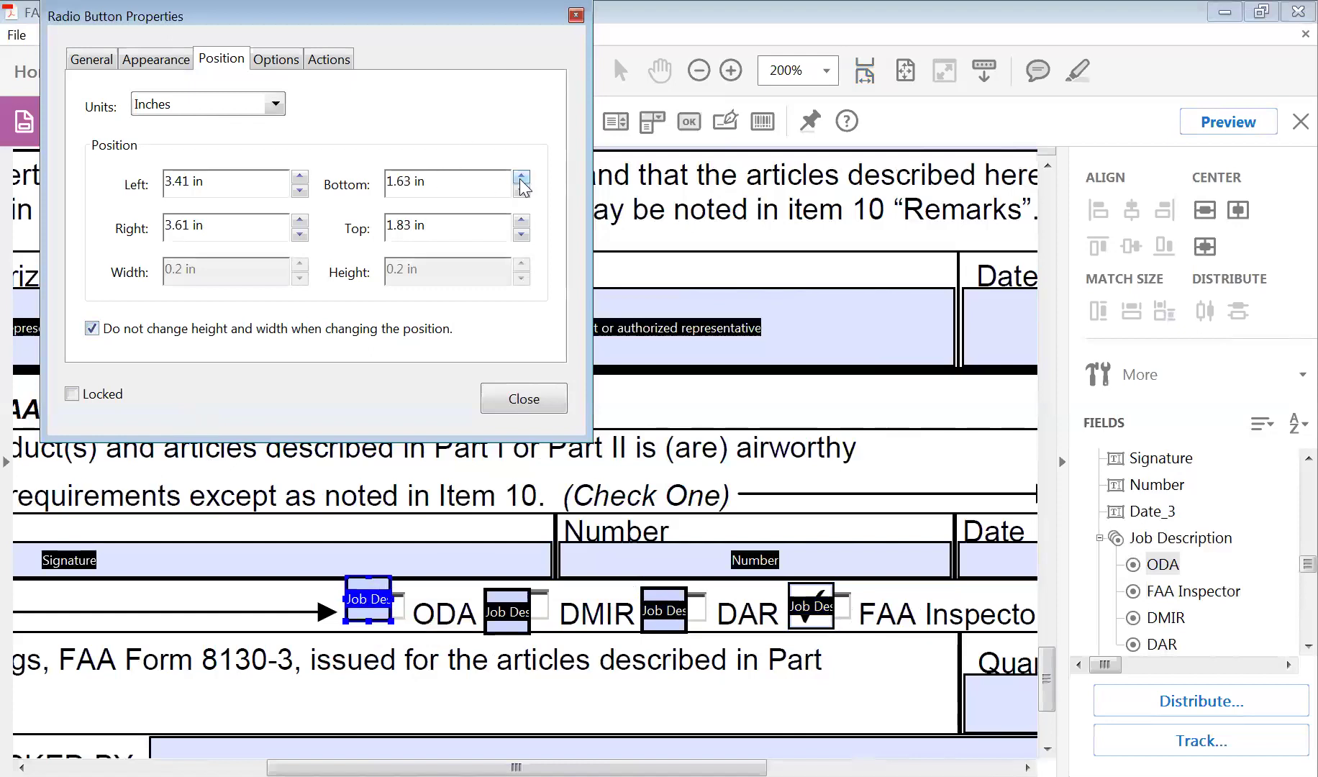
pyautogui.doubleClick(436, 183)
pyautogui.write('1.6')
pyautogui.press('Return')
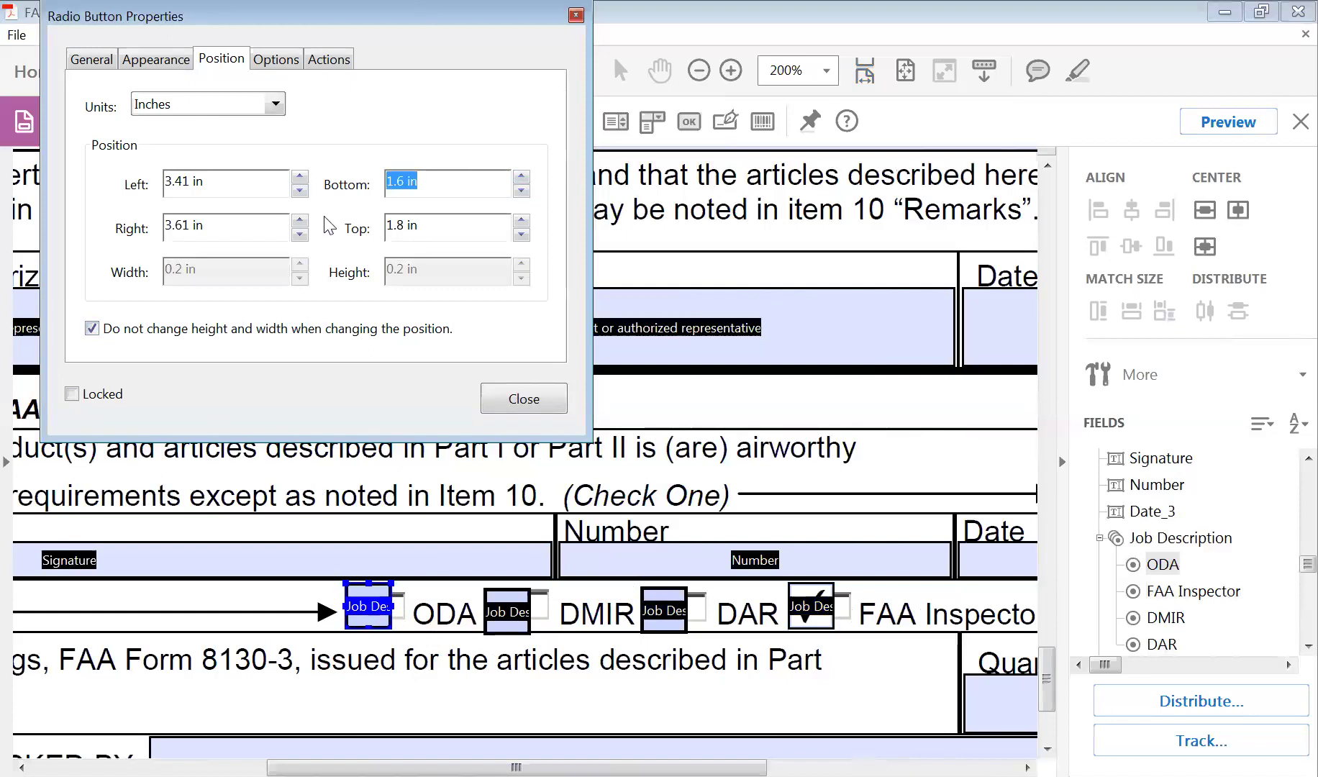
# Step: Drag the ODA button right so it sits beside its label, left edge near 3.48 in
pyautogui.click(418, 181)
pyautogui.moveTo(419, 181); pyautogui.dragTo(387, 182)
pyautogui.click(386, 605)
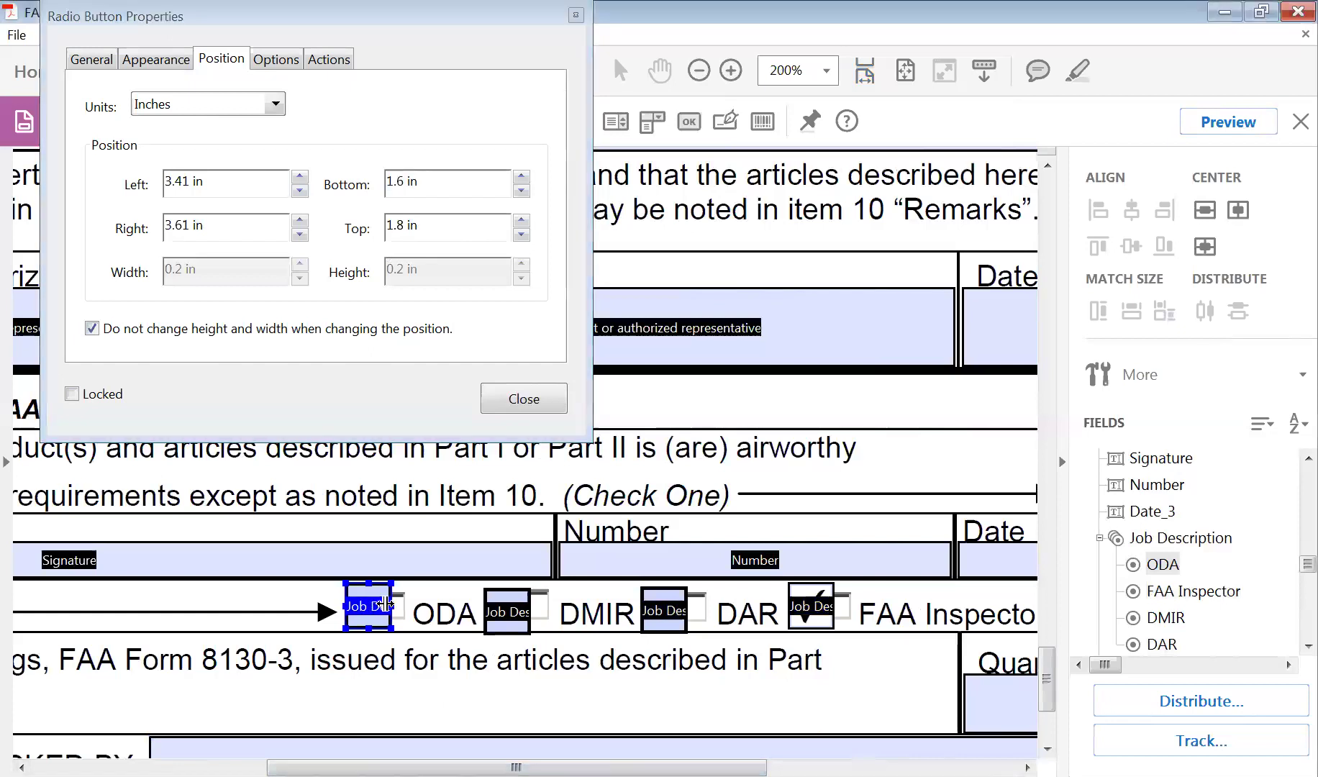
pyautogui.moveTo(382, 604); pyautogui.dragTo(435, 612)
pyautogui.keyDown('ctrl'); pyautogui.click(516, 612); pyautogui.keyUp('ctrl')
# Step: Set the DMIR button's bottom to 1.6 in and nudge it right toward its label
pyautogui.click(516, 611)
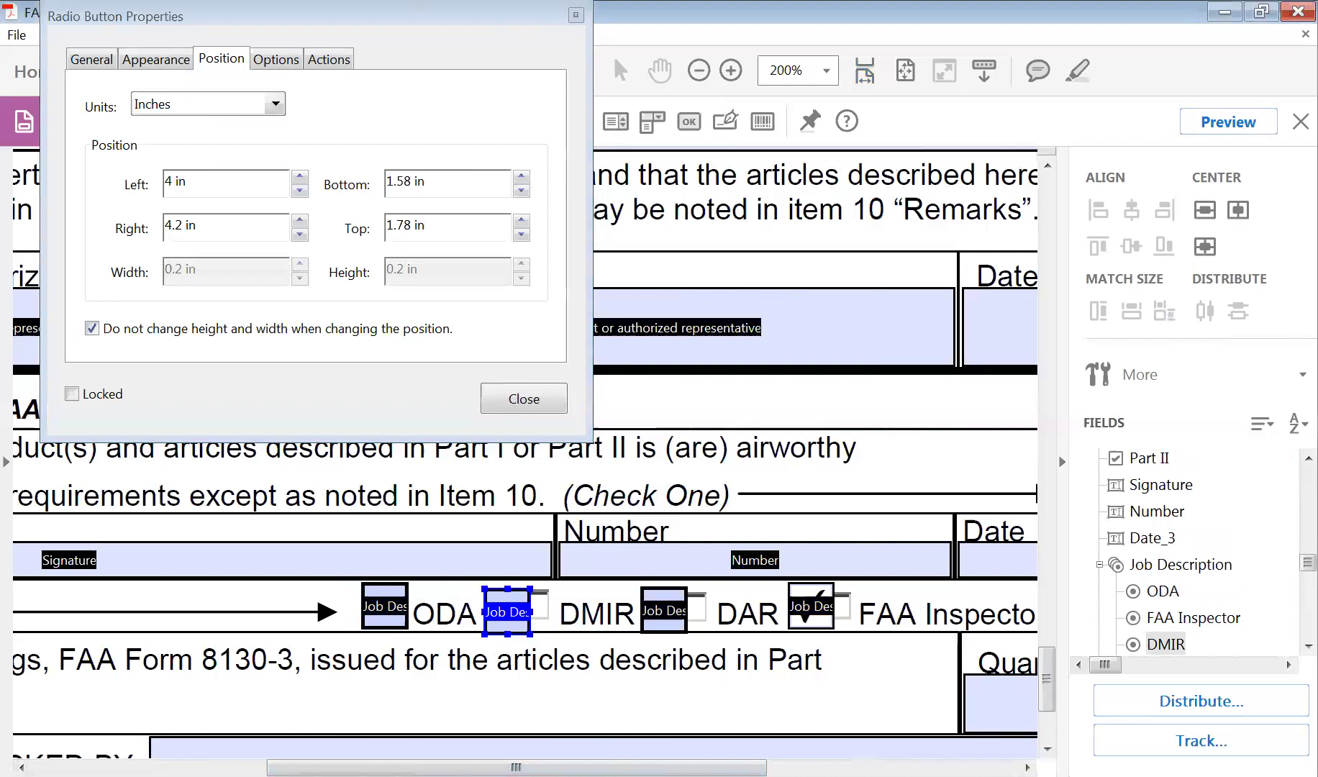
pyautogui.moveTo(445, 187); pyautogui.dragTo(377, 185)
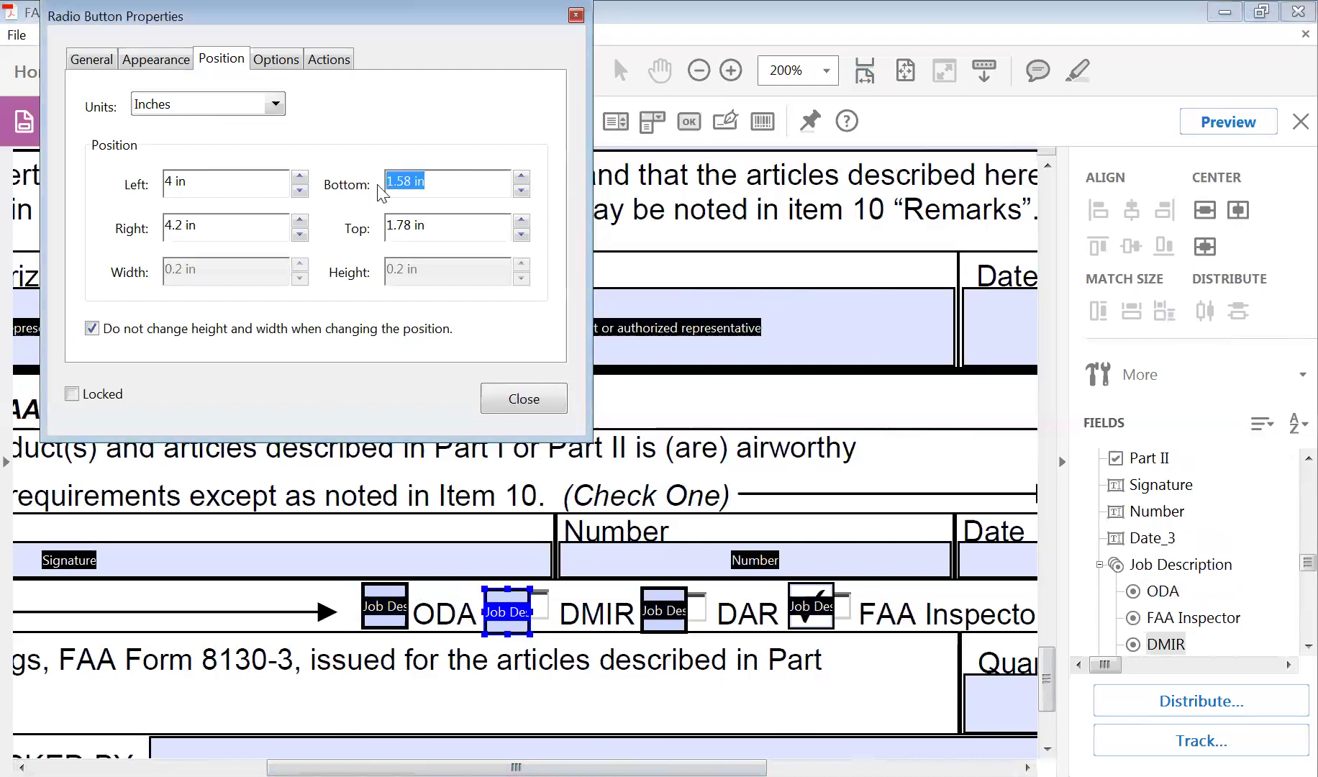
pyautogui.write('1.6 in')
pyautogui.moveTo(519, 621); pyautogui.dragTo(519, 615)
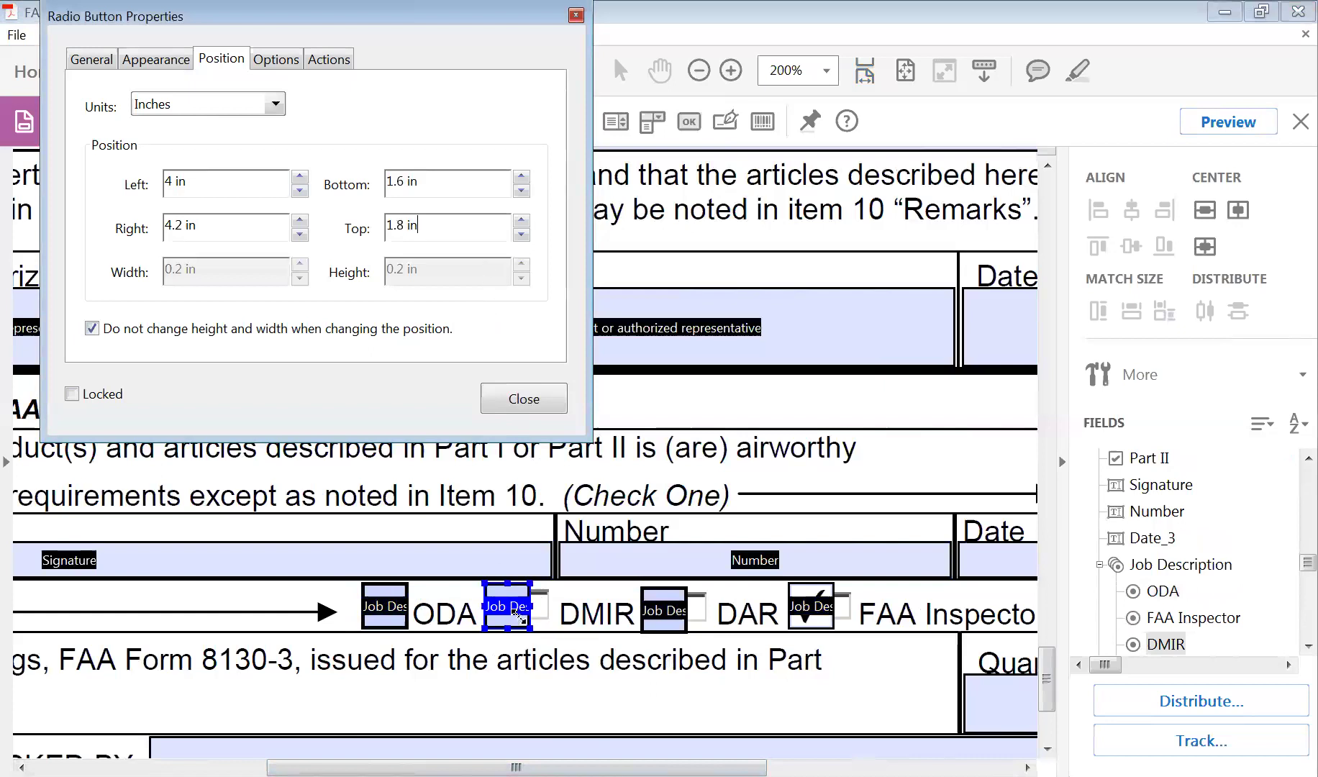
pyautogui.click(507, 613)
pyautogui.press('Right')
pyautogui.press('Right')
pyautogui.press('Right')
pyautogui.press('Right')
pyautogui.press('Right')
pyautogui.press('Right')
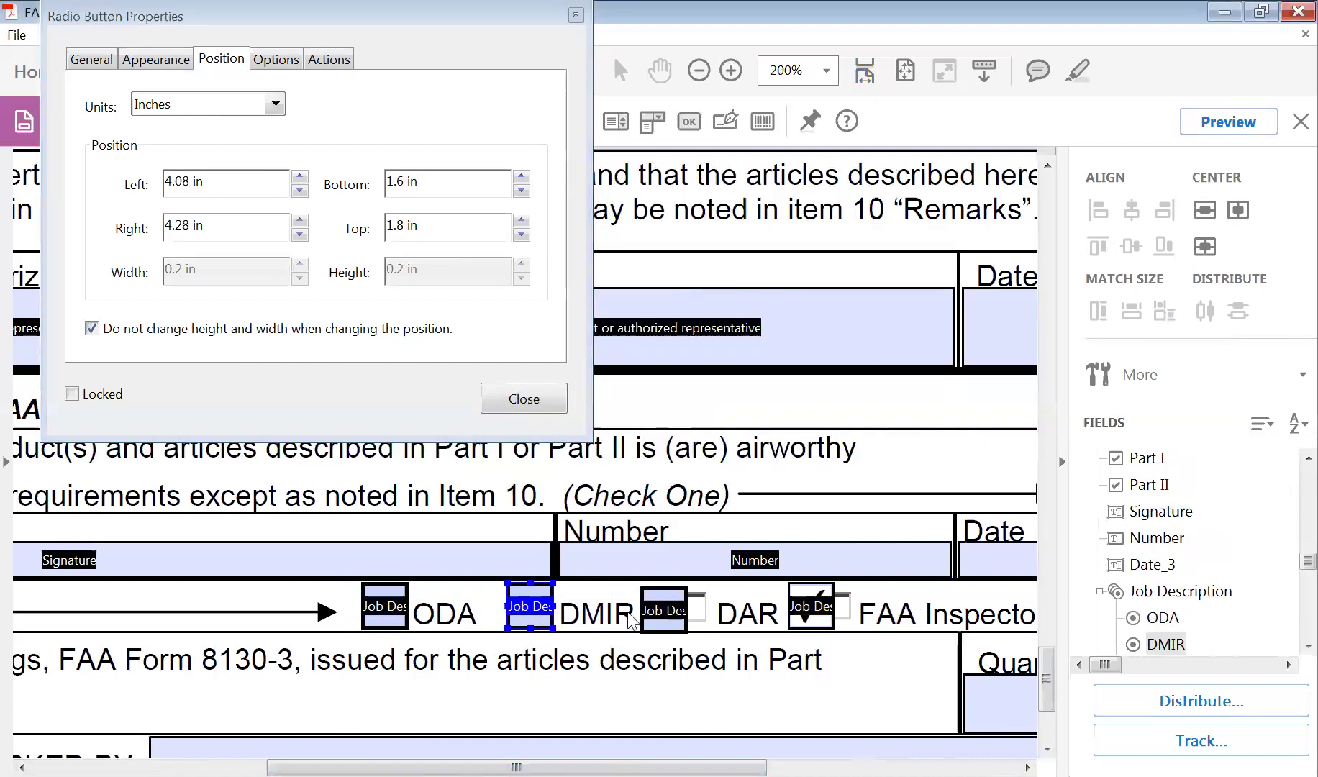
# Step: Set the DAR button's bottom to 1.6 in and nudge it two steps right
pyautogui.click(664, 611)
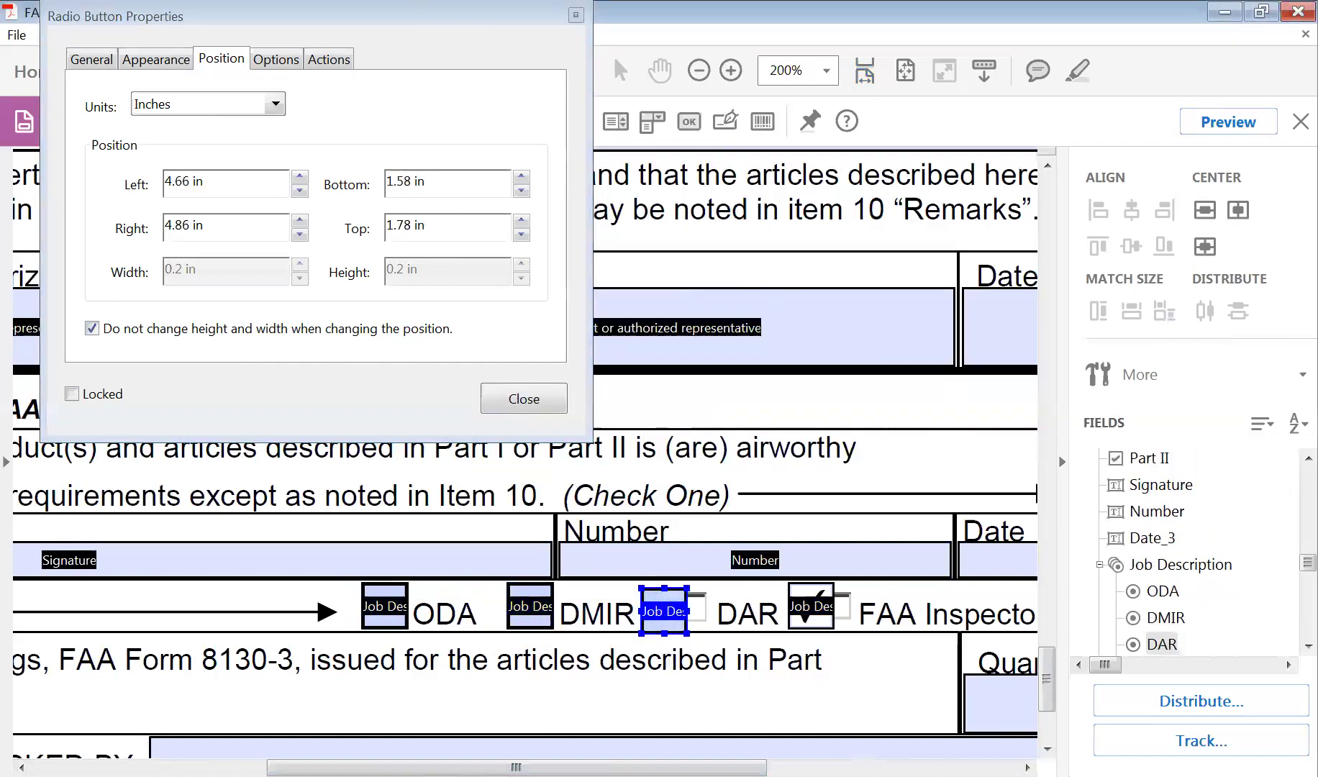
pyautogui.moveTo(428, 181); pyautogui.dragTo(372, 180)
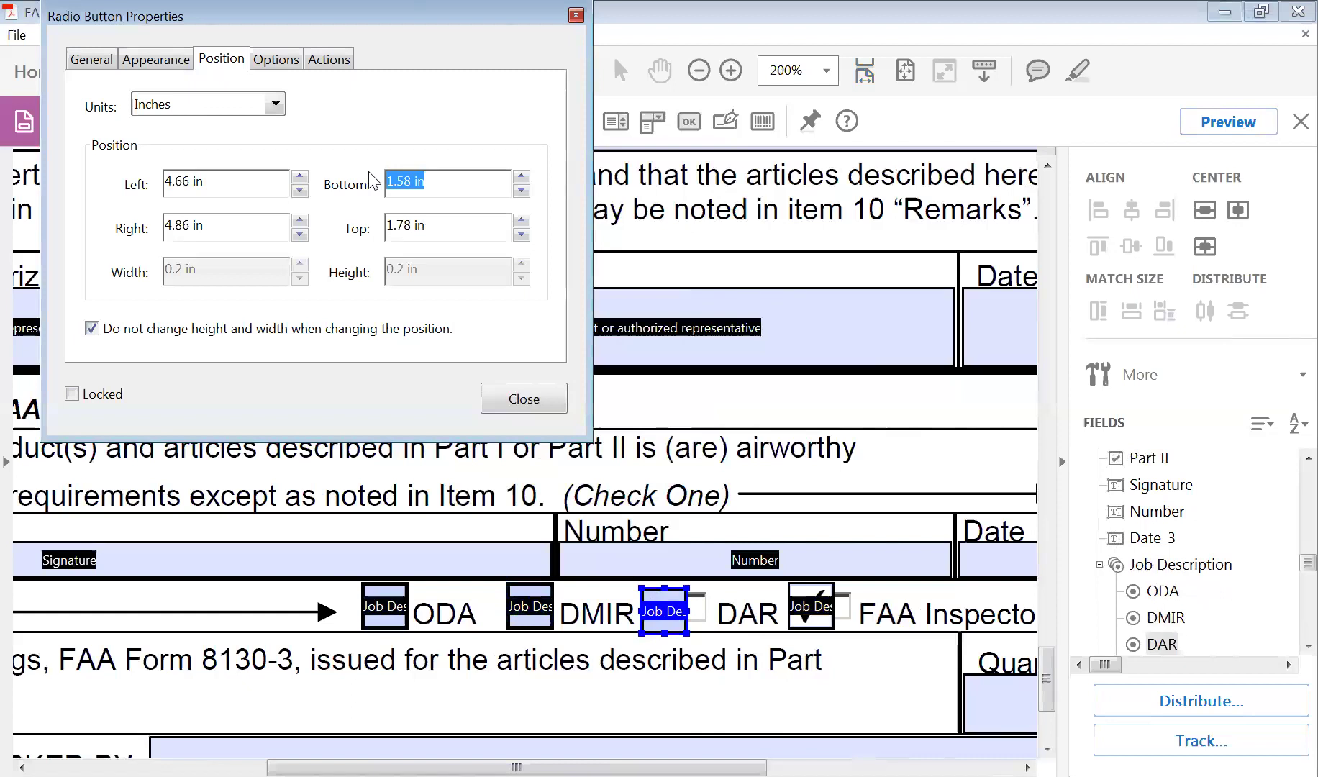
pyautogui.write('1.6 in')
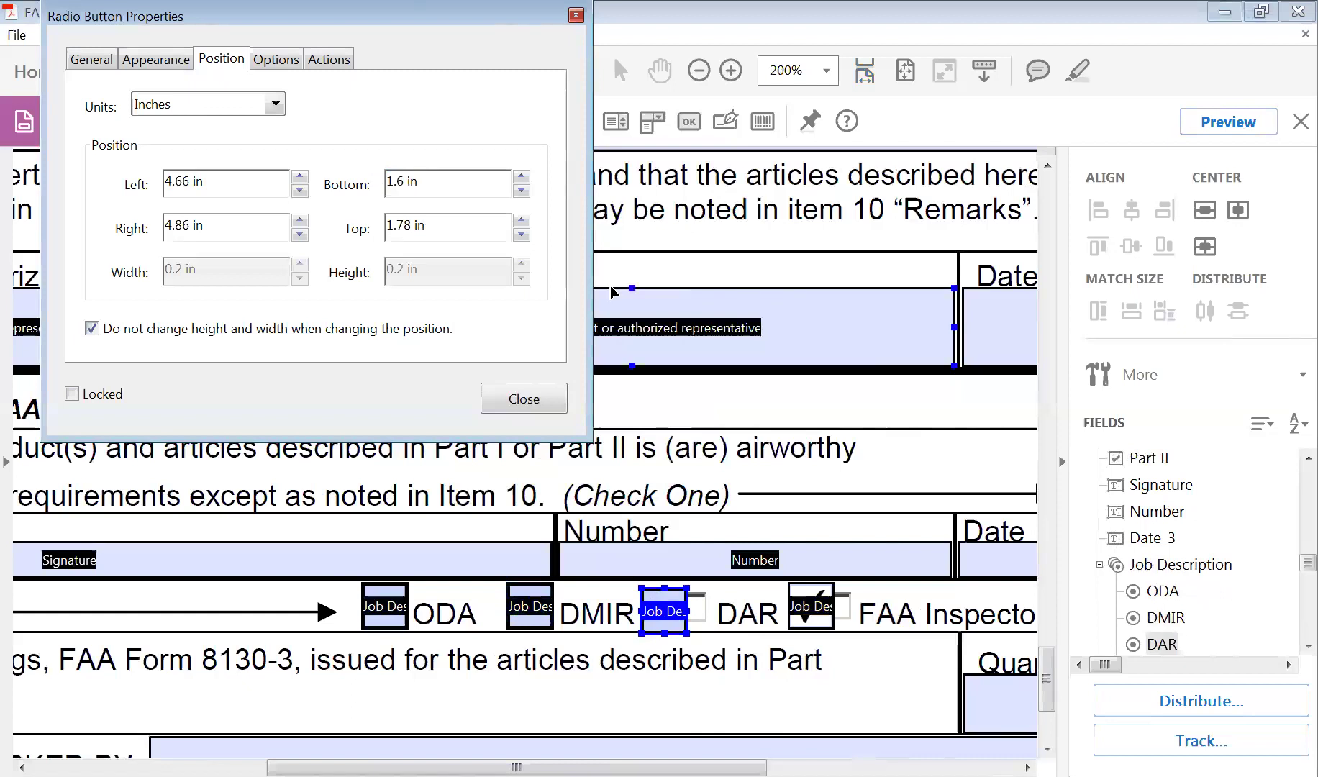
pyautogui.click(417, 226)
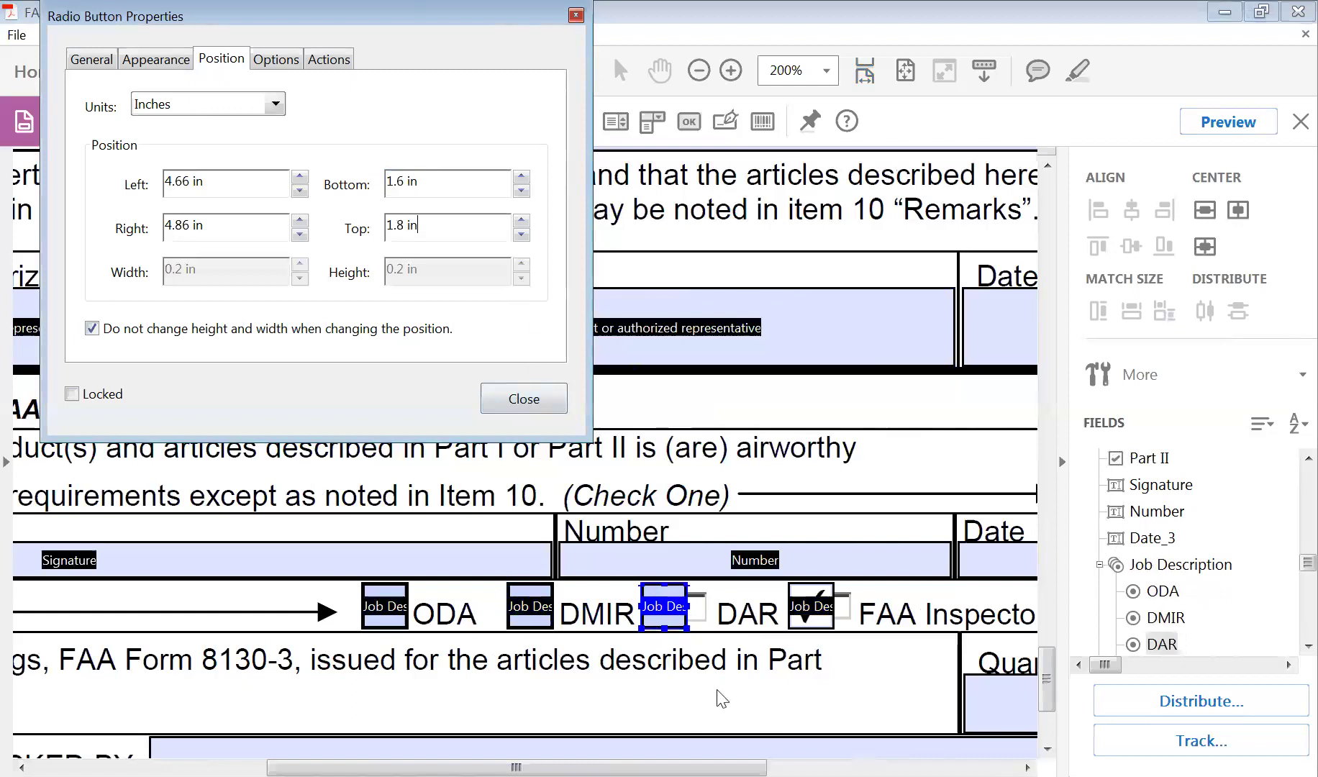
pyautogui.click(661, 595)
pyautogui.press('Right')
pyautogui.press('Right')
pyautogui.press('Right')
pyautogui.press('Right')
pyautogui.press('Right')
pyautogui.press('Right')
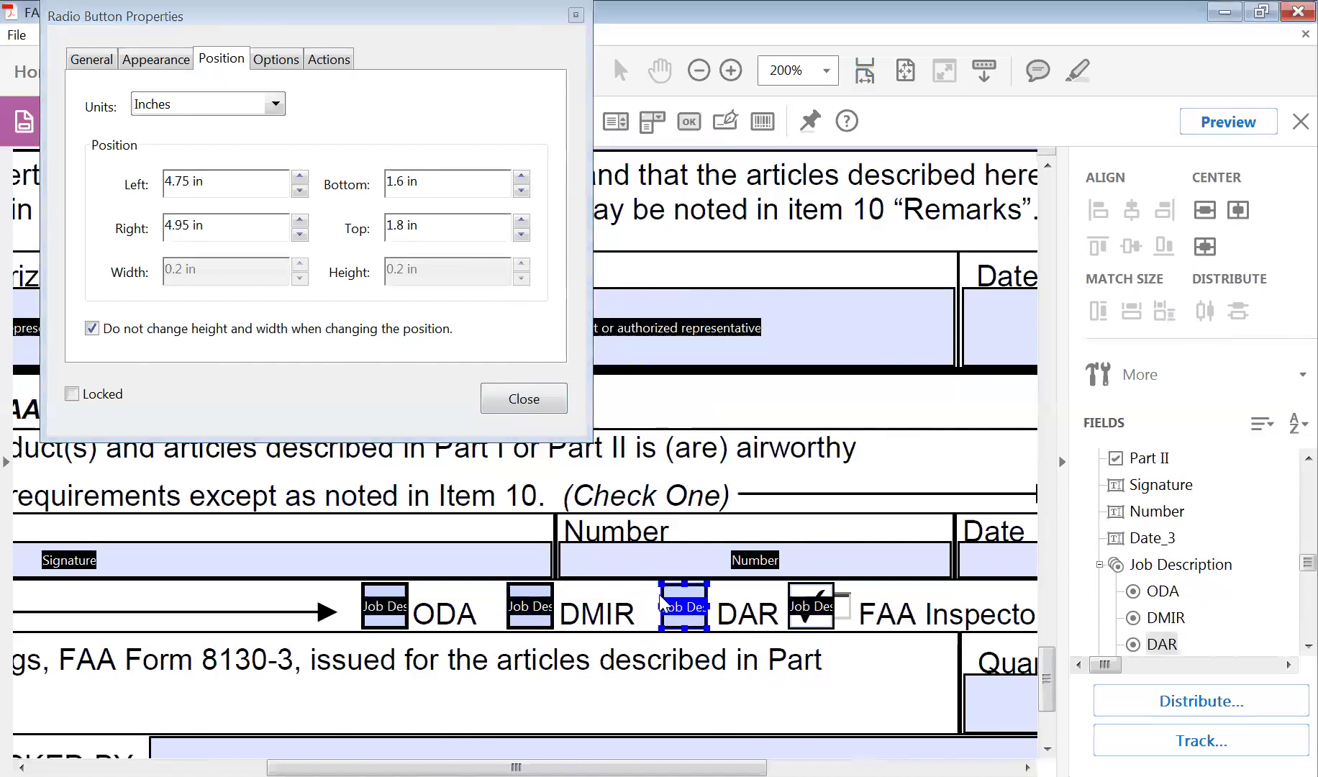
pyautogui.press('Right')
# Step: Nudge the FAA Inspector button right toward its label
pyautogui.keyDown('shift'); pyautogui.click(829, 612); pyautogui.keyUp('shift')
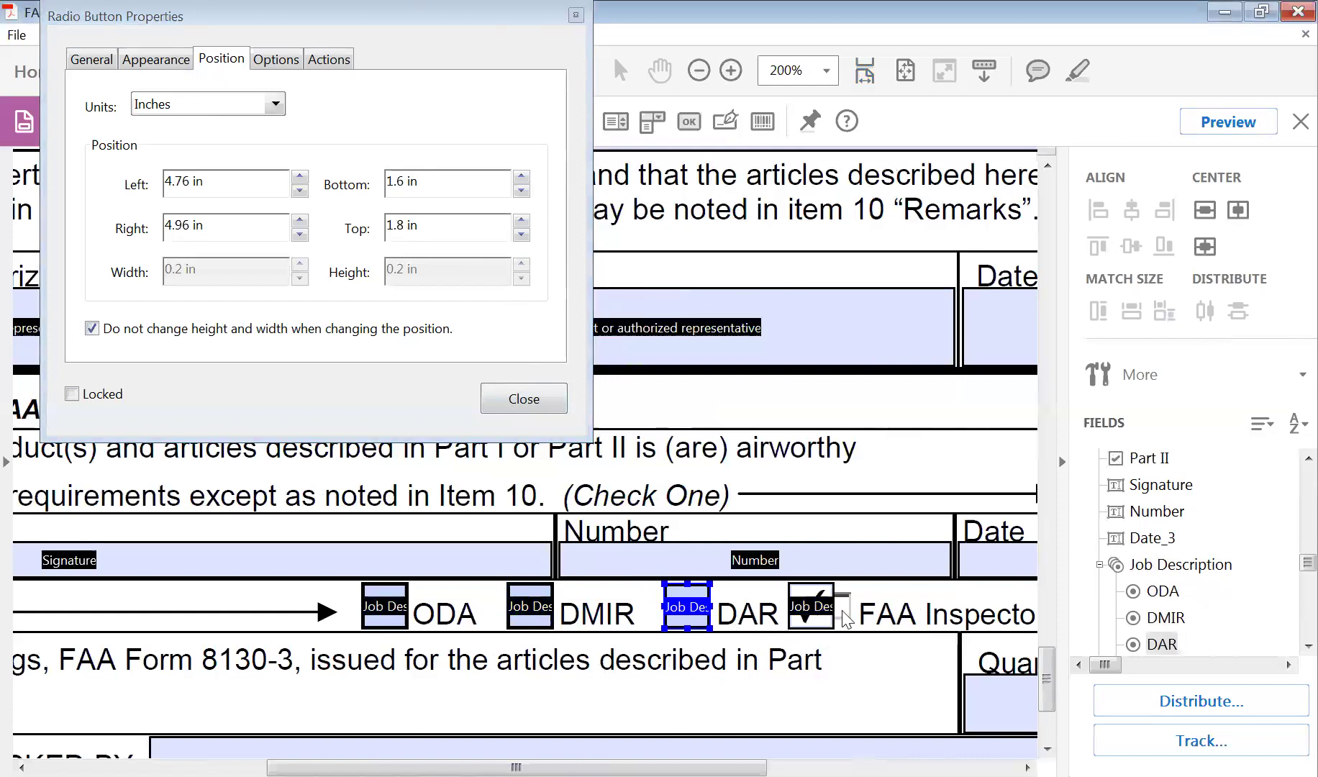
pyautogui.click(829, 608)
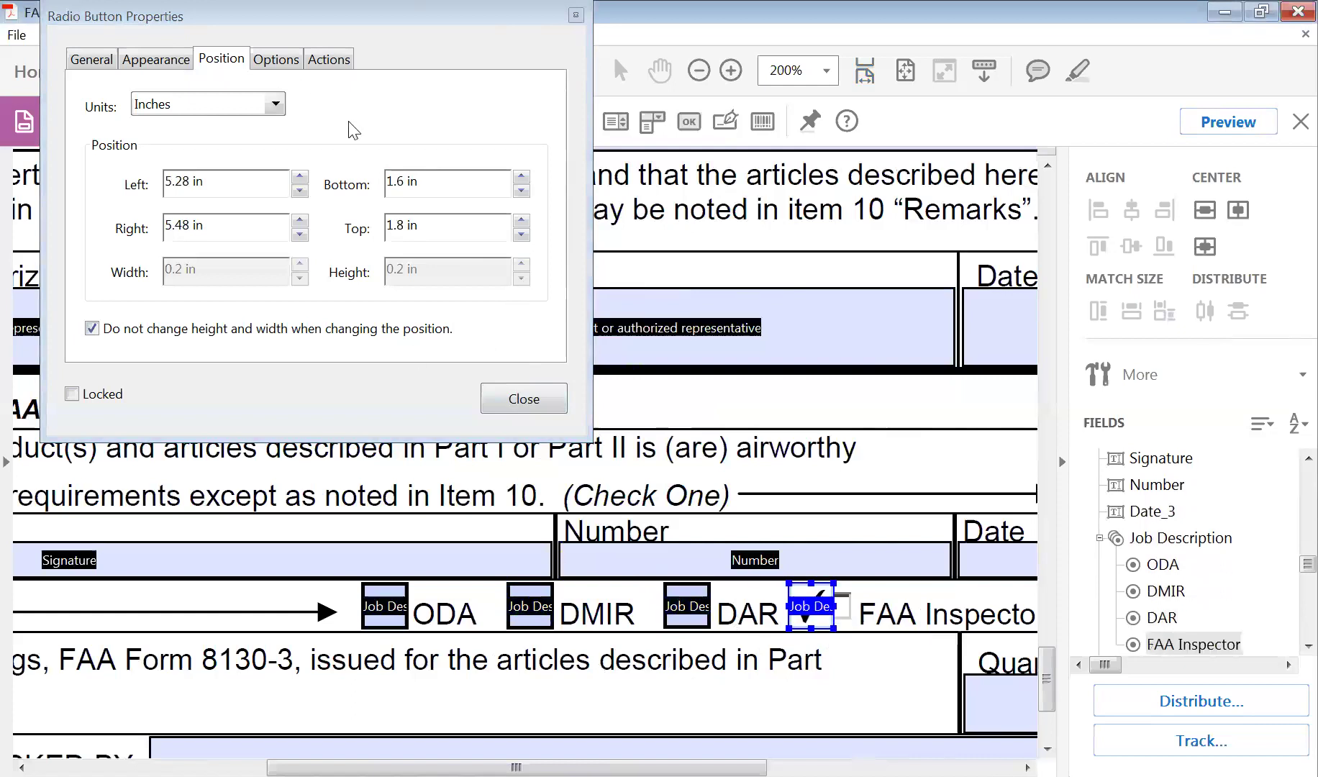
pyautogui.press('Right')
pyautogui.press('Right')
pyautogui.press('Right')
pyautogui.press('Right')
pyautogui.press('Right')
pyautogui.press('Right')
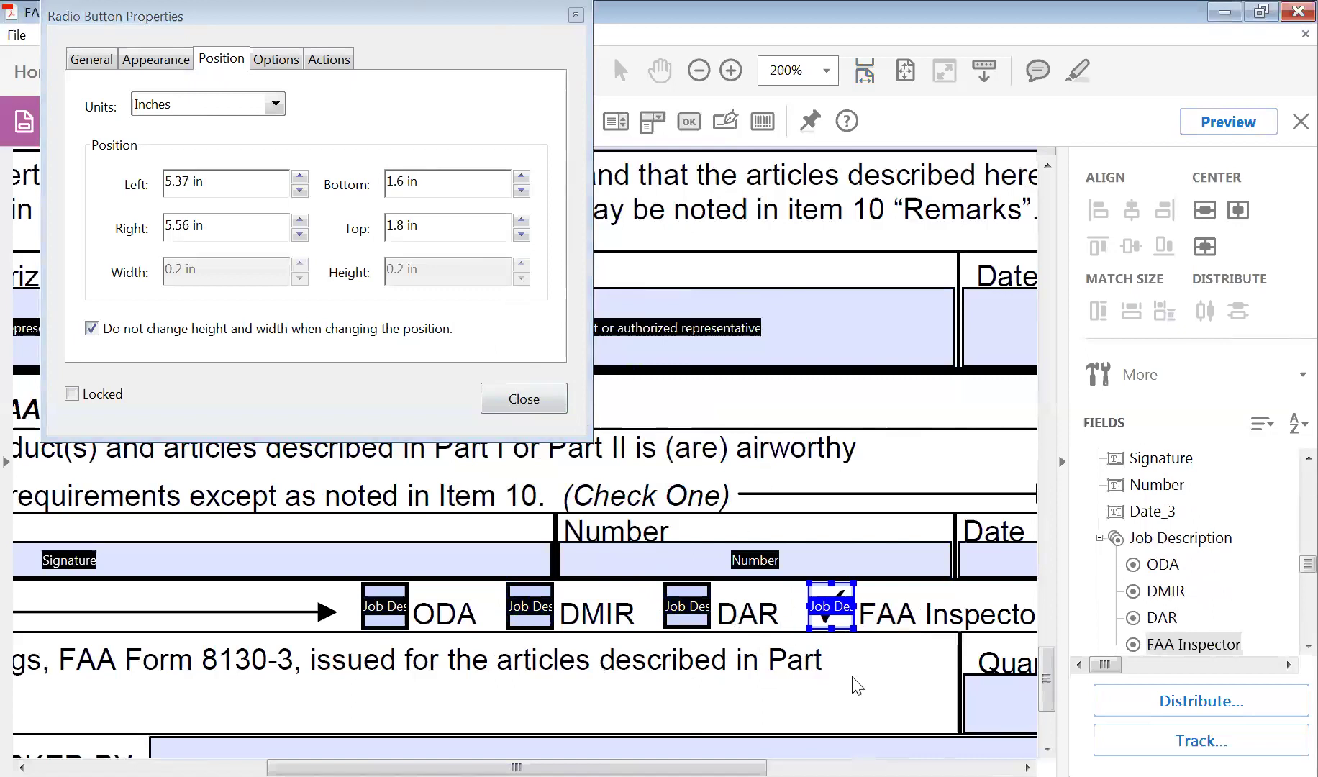
# Step: Preview the form and tick DAR, DMIR, ODA and FAA Inspector in turn, confirming single selection
pyautogui.click(536, 398)
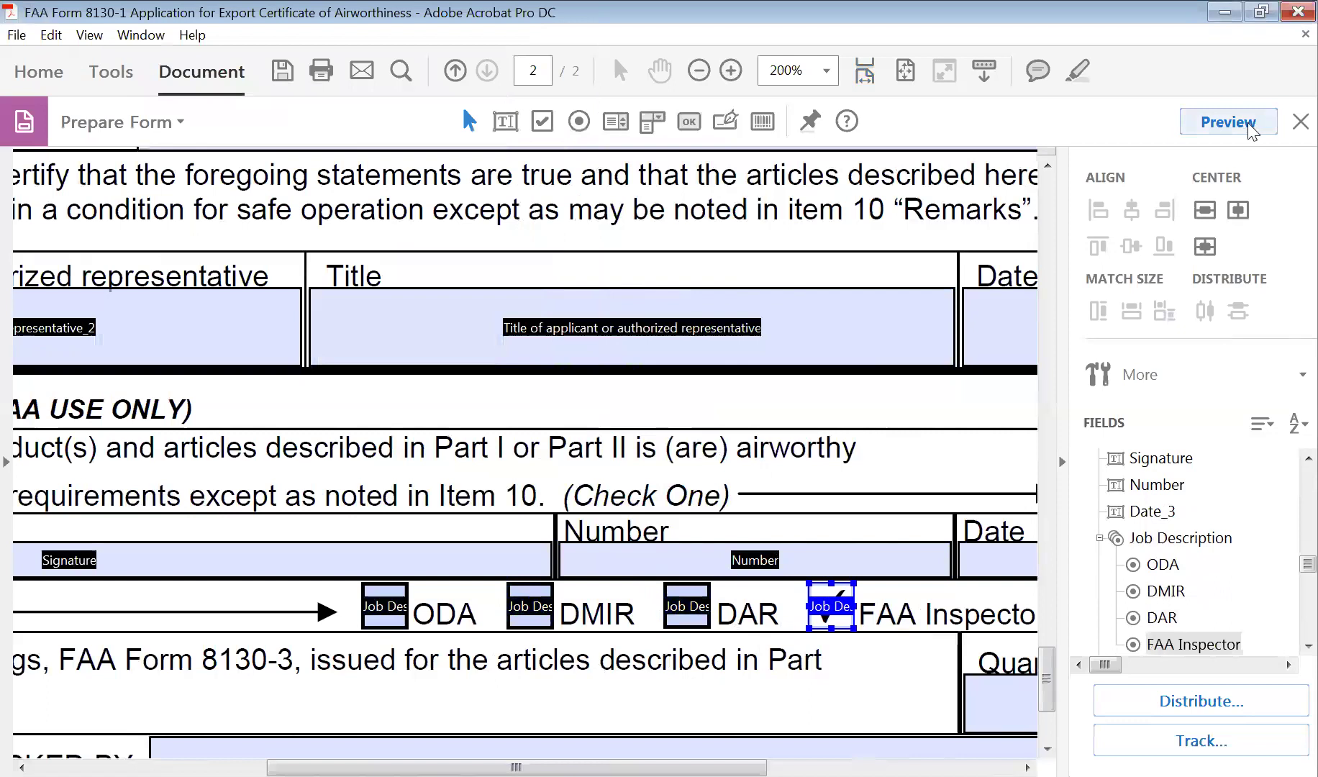
pyautogui.click(1248, 124)
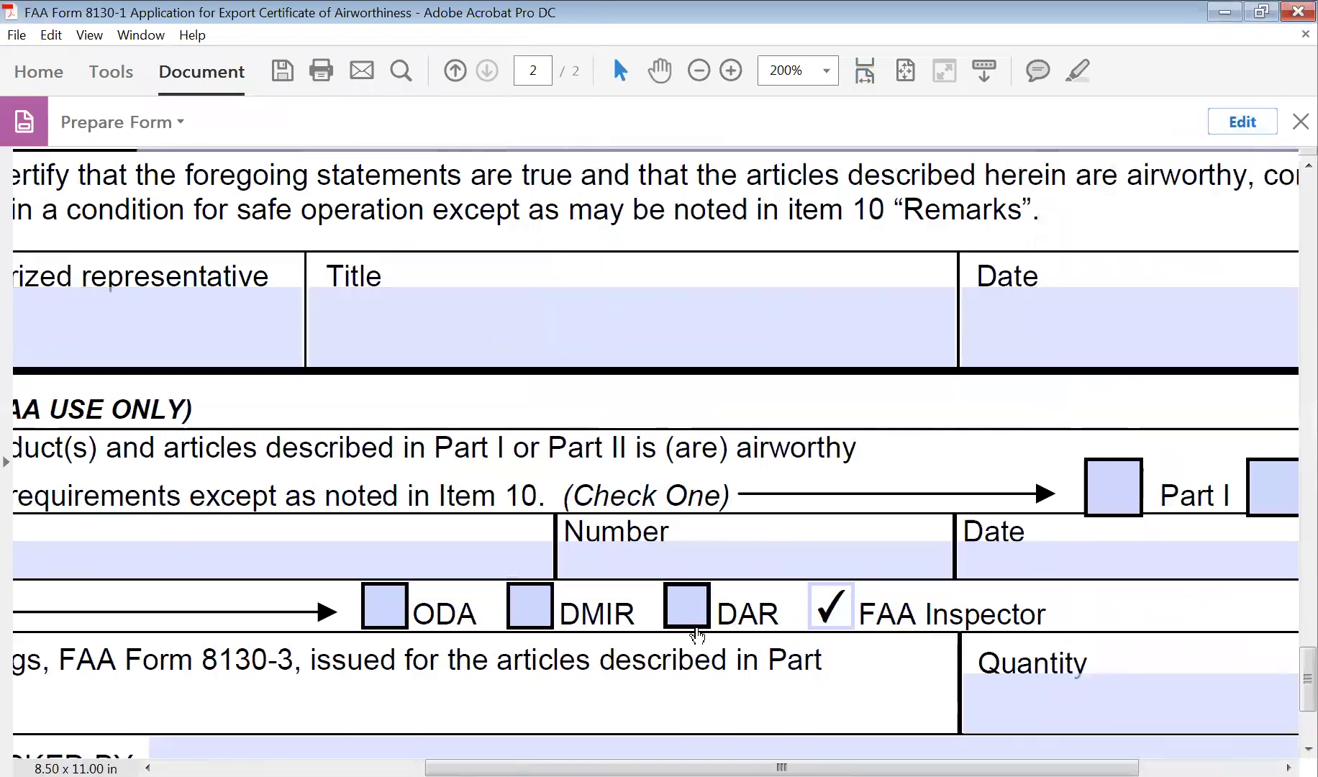
pyautogui.click(686, 605)
pyautogui.click(526, 606)
pyautogui.click(384, 604)
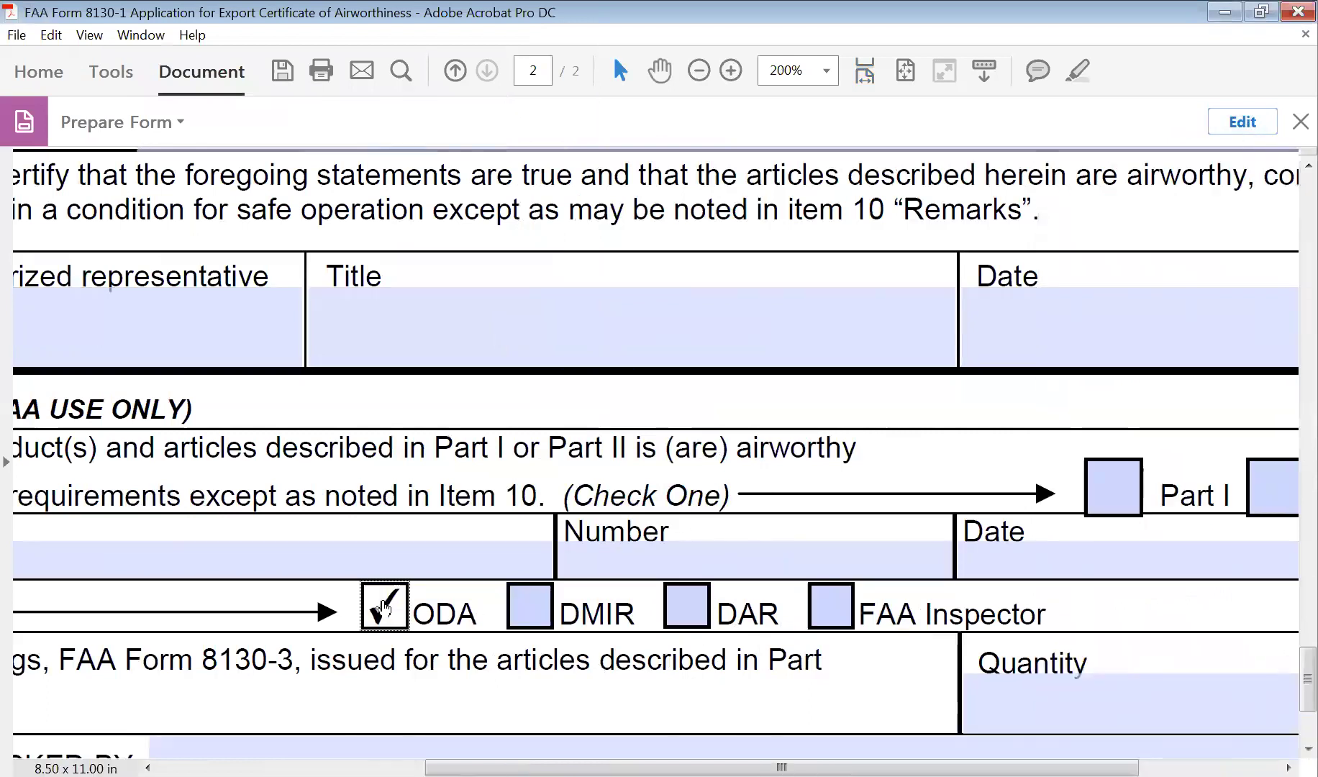
pyautogui.click(832, 606)
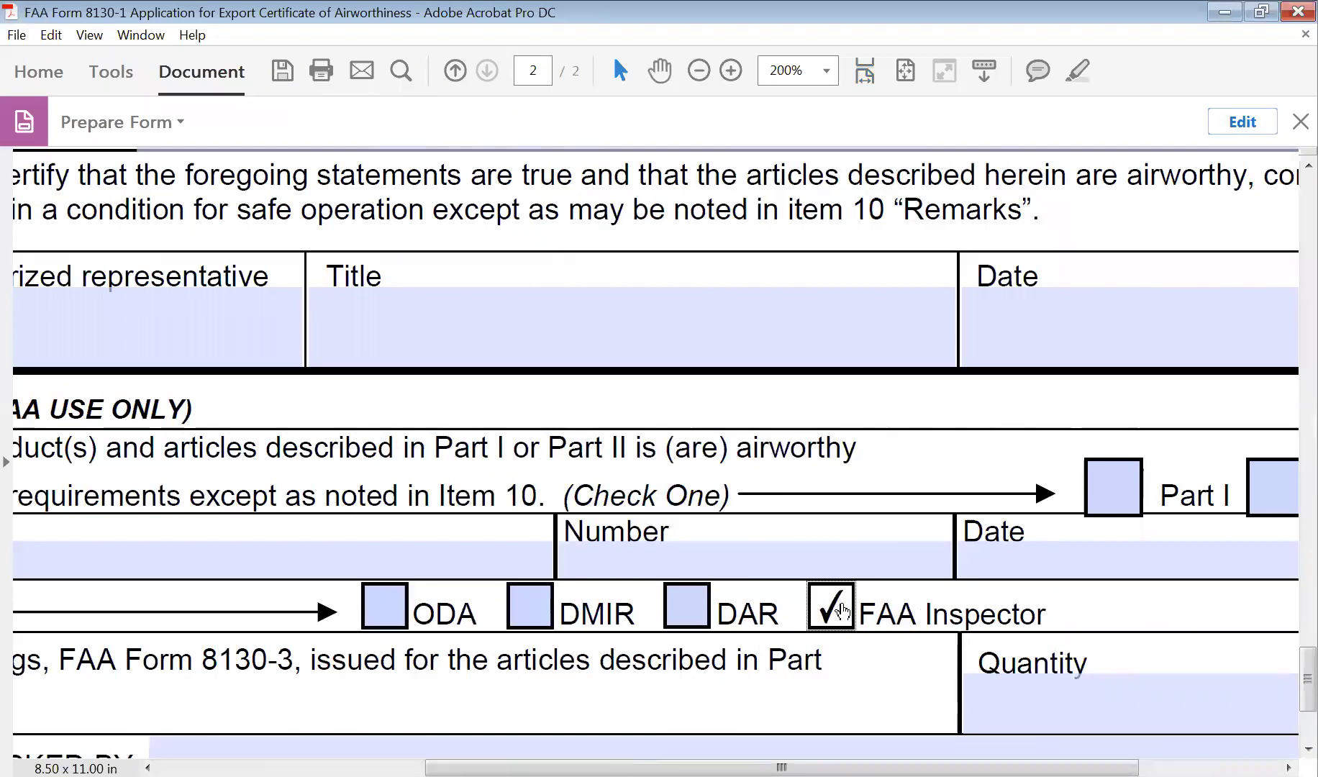
pyautogui.click(680, 609)
pyautogui.click(530, 608)
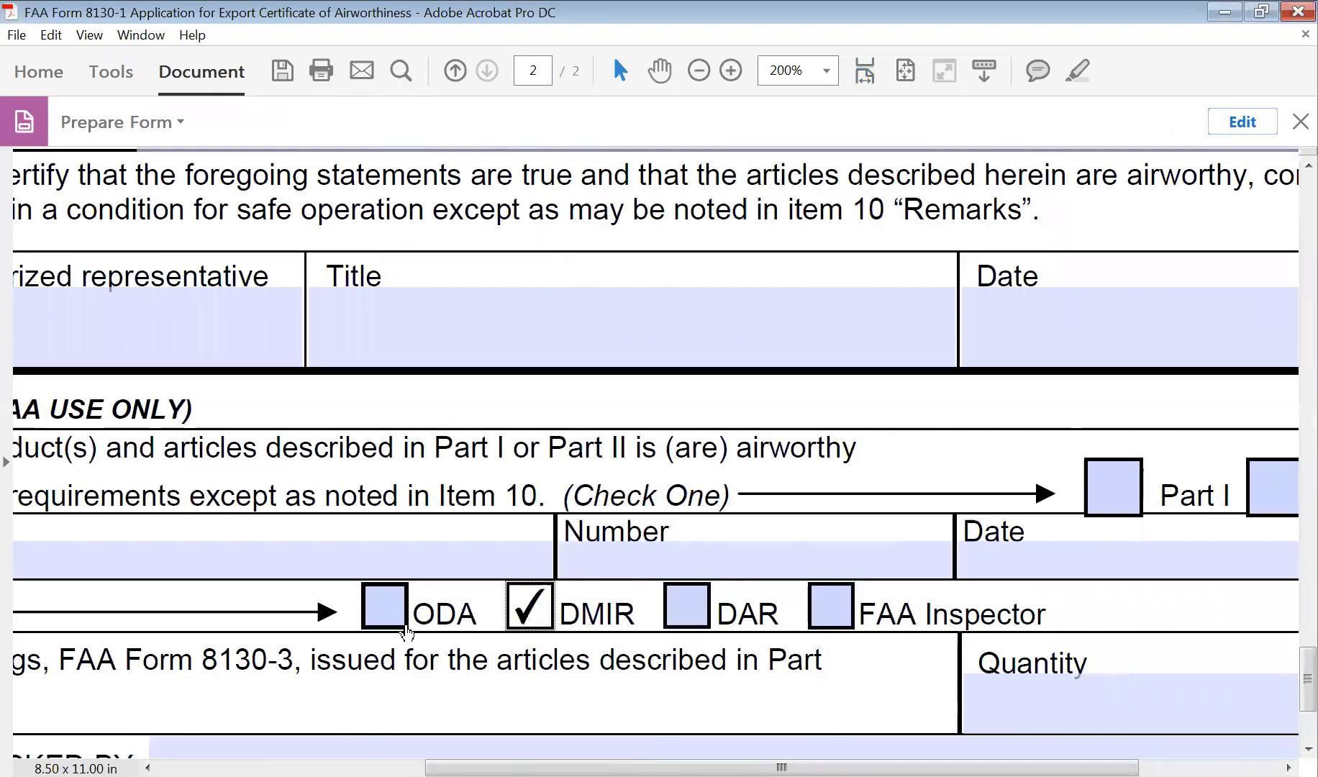
pyautogui.click(389, 616)
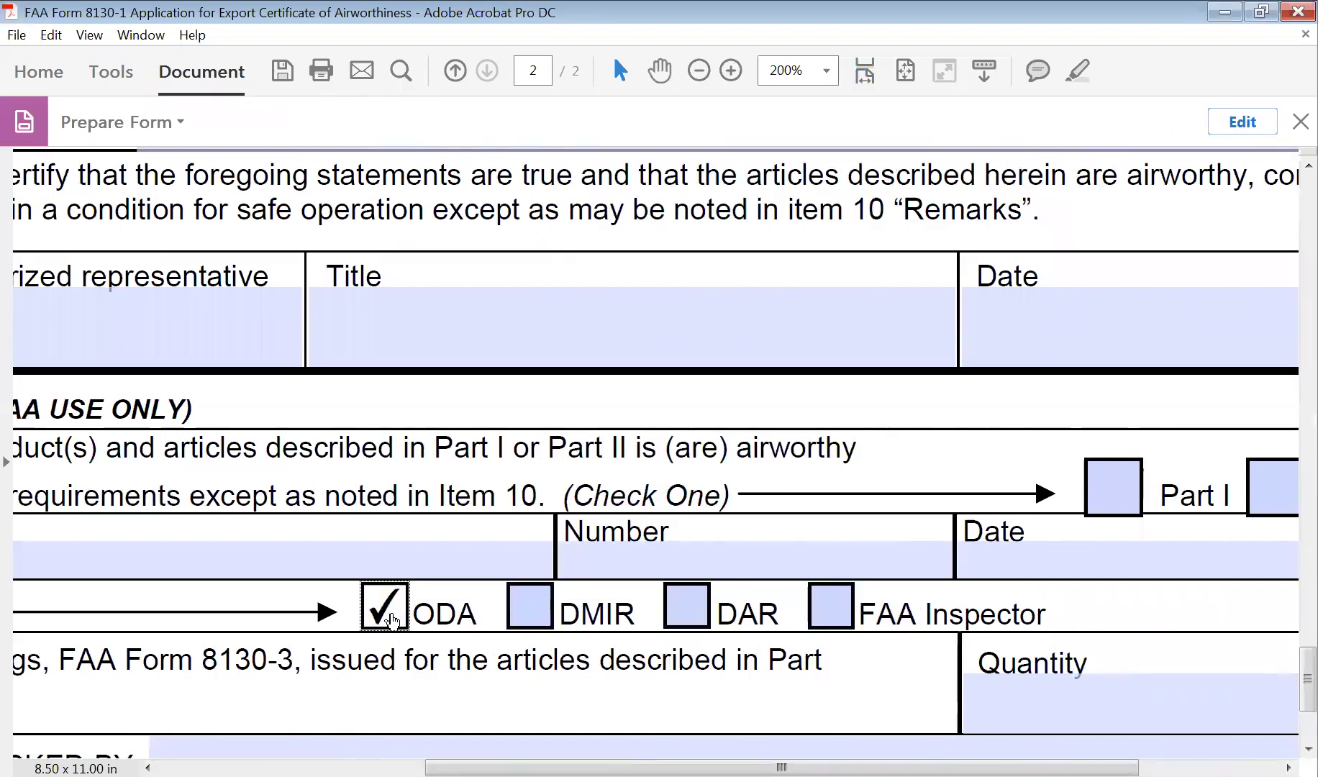